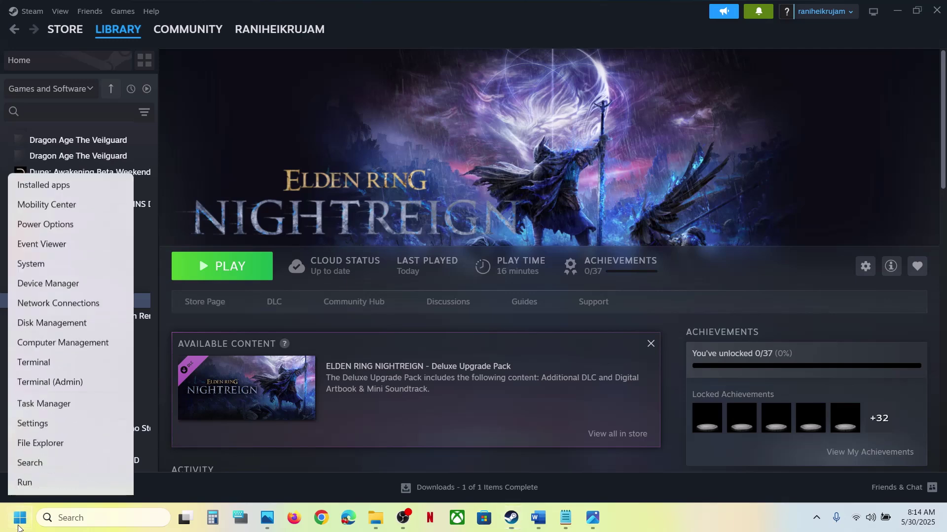
Look through the background processes in Task Manager, check the End task option for EA Background Service, and close Task Manager
{"action": "left_click", "coordinate": [55, 365]}
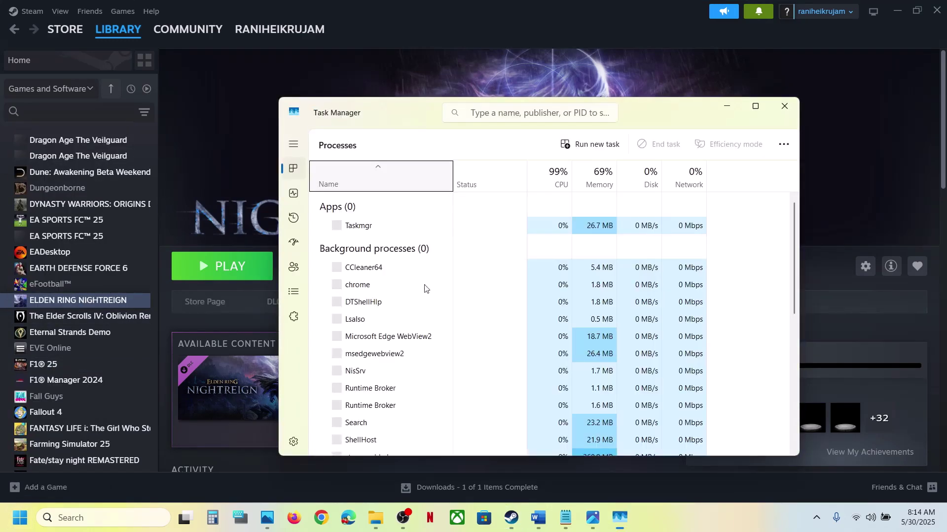
{"action": "scroll", "coordinate": [416, 363], "scroll_direction": "down", "scroll_amount": 5}
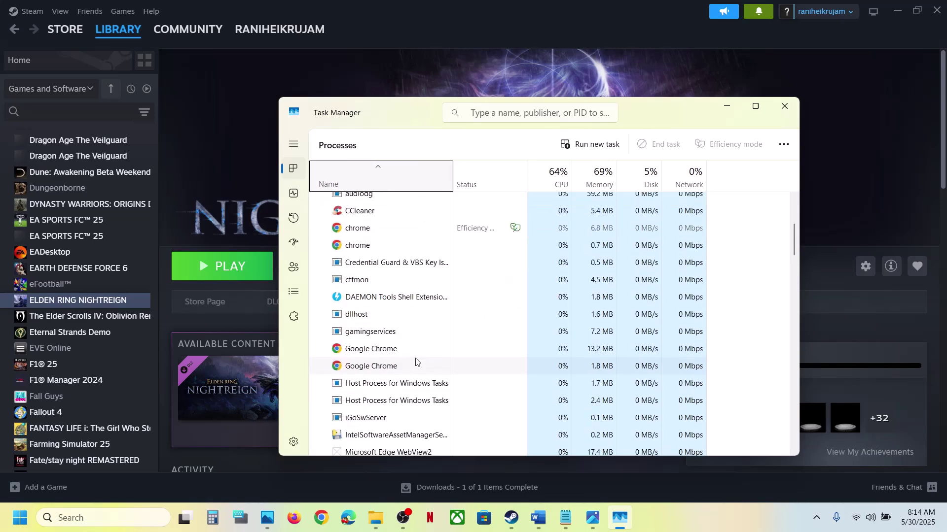
{"action": "left_click", "coordinate": [394, 352]}
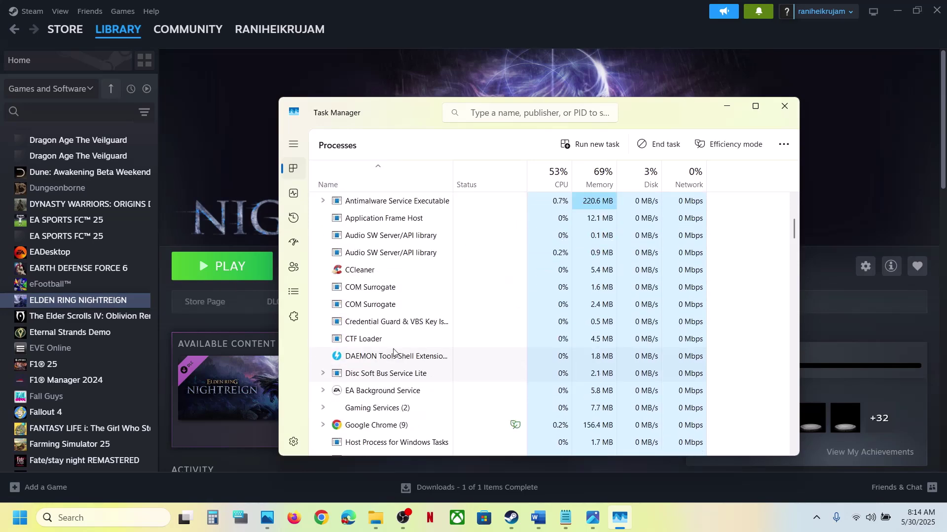
{"action": "key", "text": "Down"}
{"action": "scroll", "coordinate": [393, 352], "scroll_direction": "down", "scroll_amount": 1}
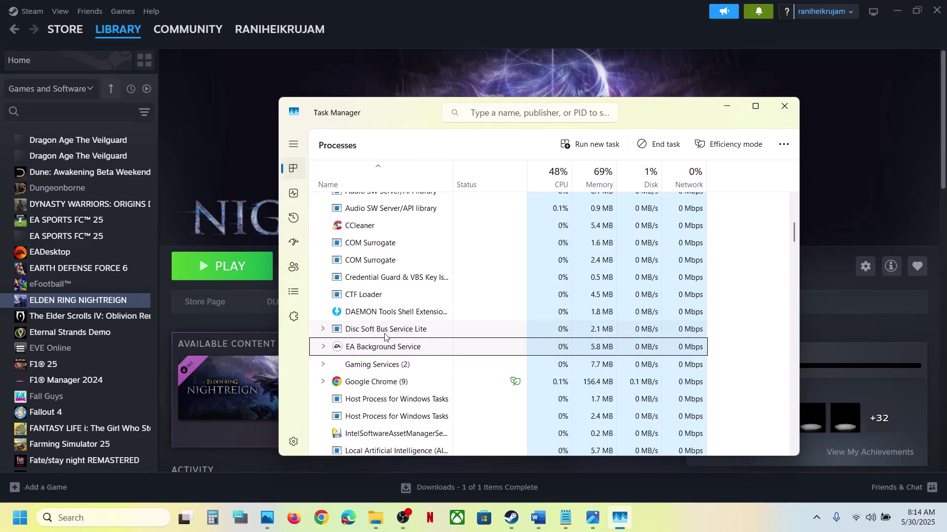
{"action": "right_click", "coordinate": [372, 349]}
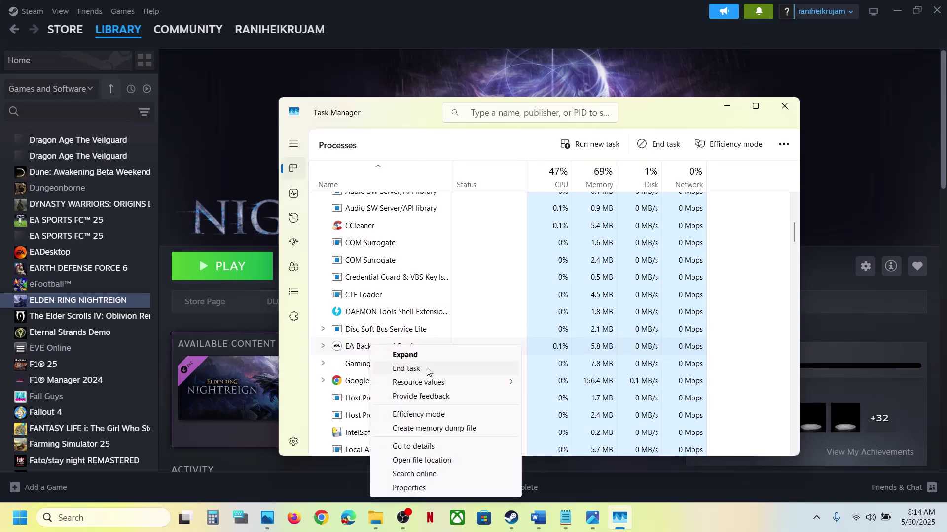
{"action": "left_click", "coordinate": [356, 351]}
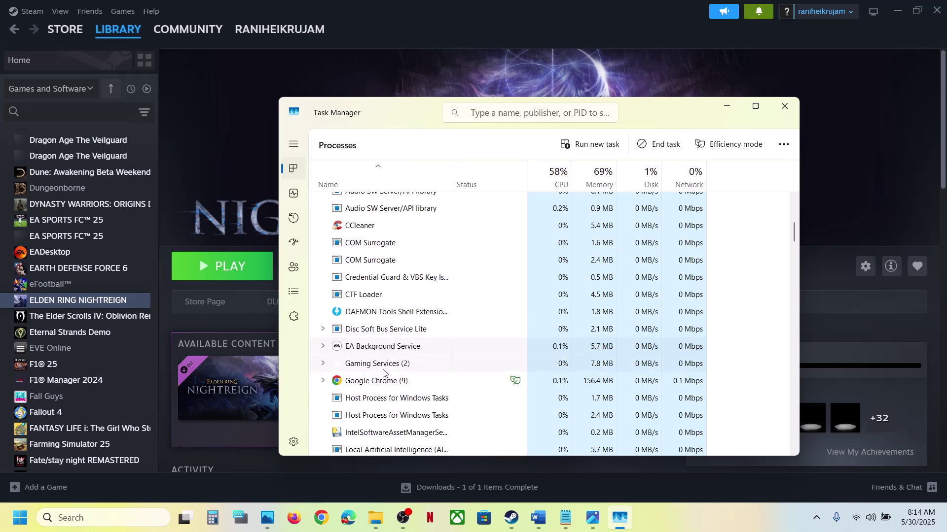
{"action": "left_click", "coordinate": [785, 108]}
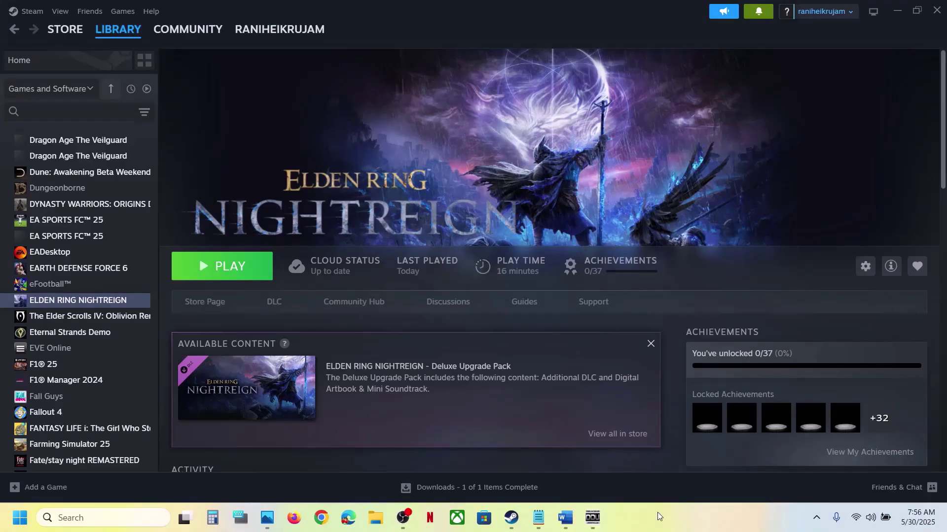
Check step 1 of the troubleshooting notes in Word and locate the Exit command in Steam
{"action": "left_click", "coordinate": [565, 517]}
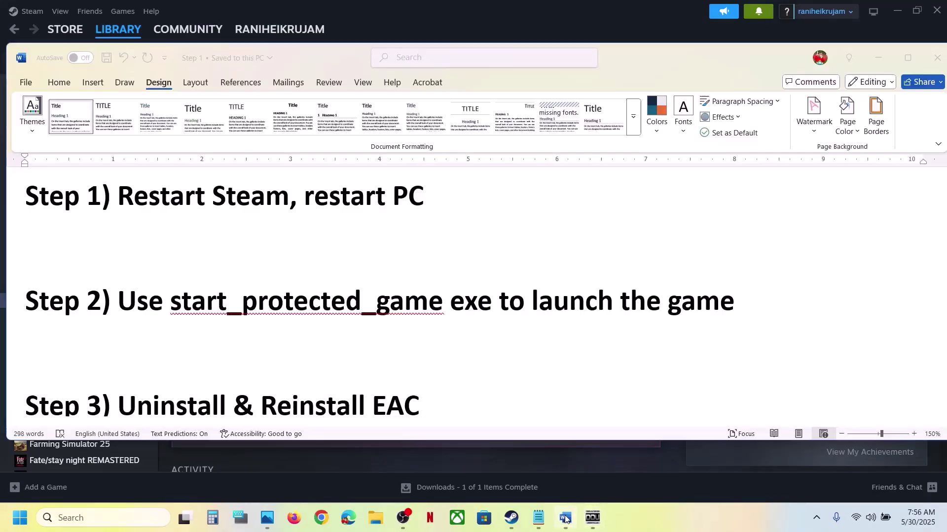
{"action": "left_click", "coordinate": [496, 4]}
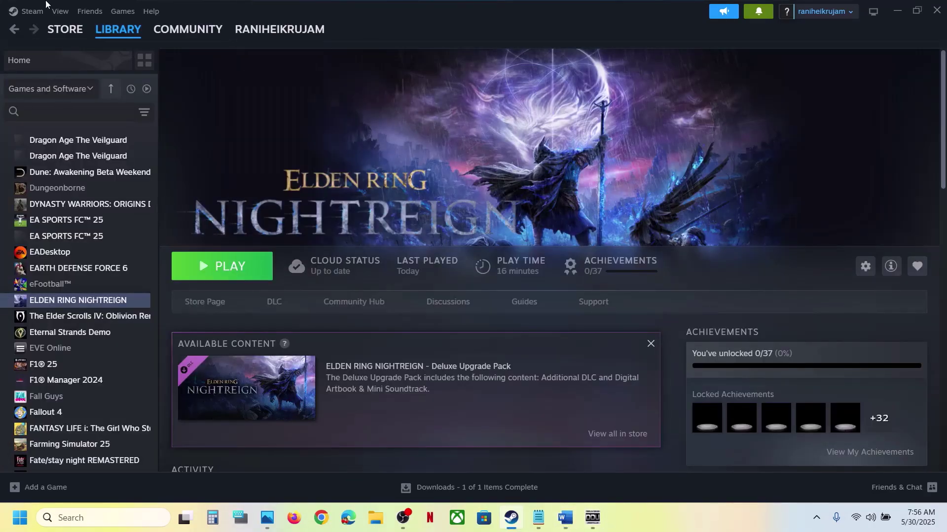
{"action": "left_click", "coordinate": [31, 11]}
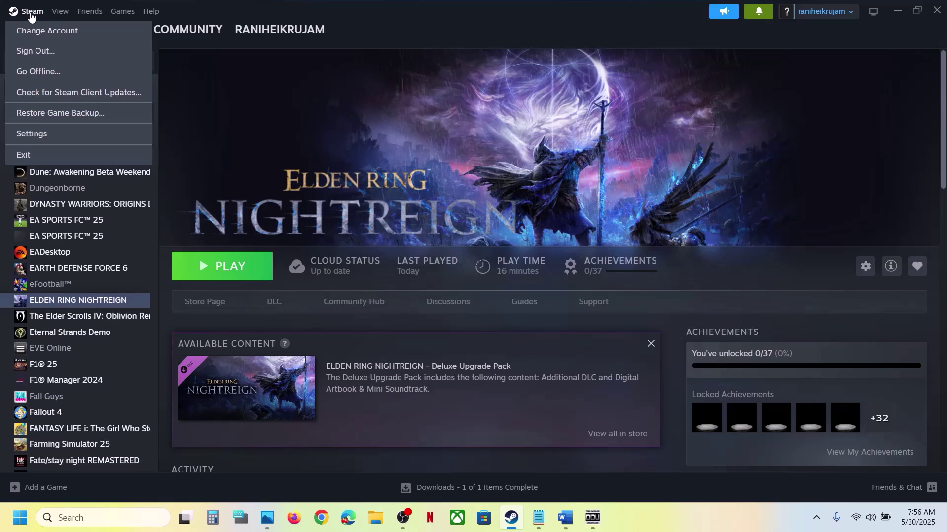
{"action": "left_click", "coordinate": [36, 158]}
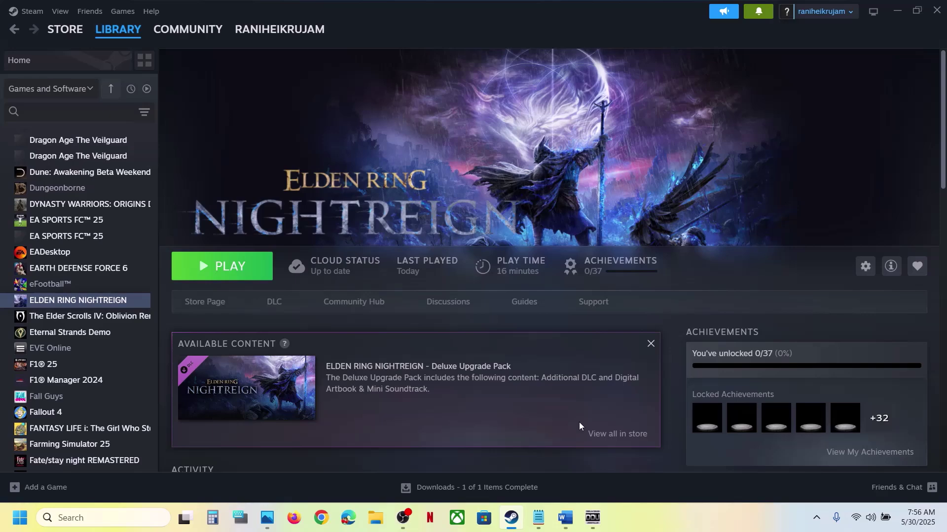
Review the restart PC instruction in the Word notes, view the Restart option among the Windows power options, and dismiss it
{"action": "left_click", "coordinate": [565, 518]}
{"action": "double_click", "coordinate": [315, 186]}
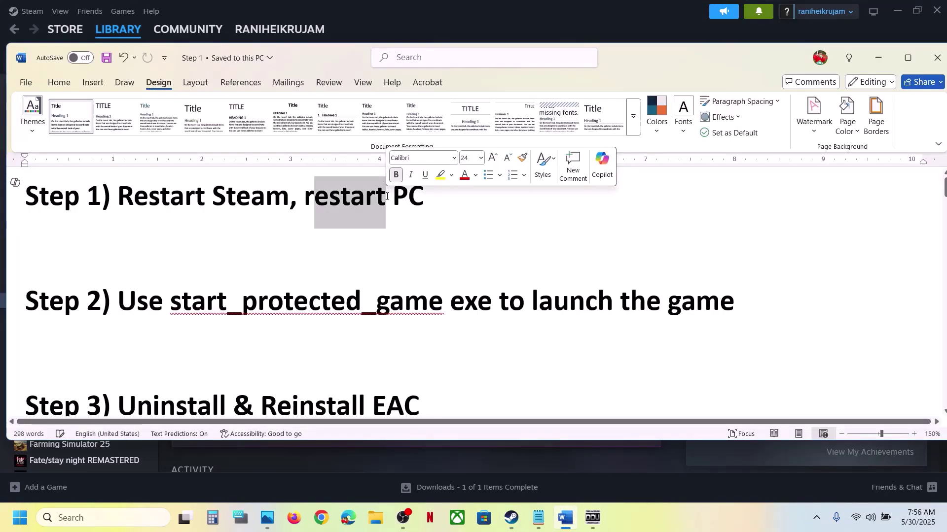
{"action": "double_click", "coordinate": [448, 16]}
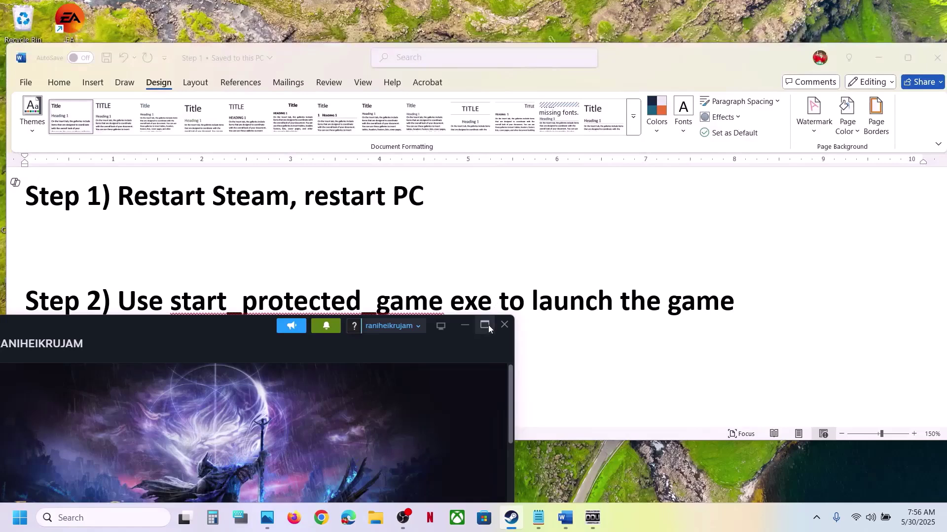
{"action": "left_click", "coordinate": [485, 326]}
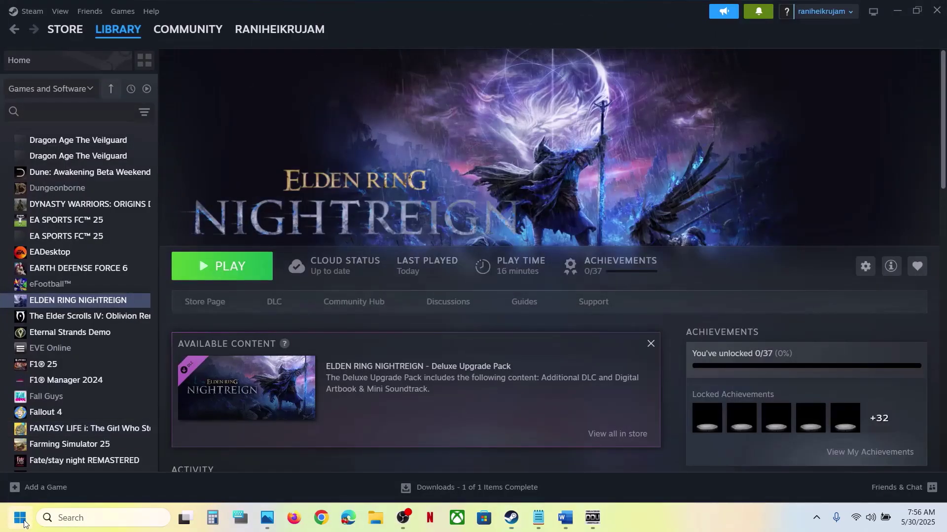
{"action": "left_click", "coordinate": [19, 517]}
{"action": "left_click", "coordinate": [357, 481]}
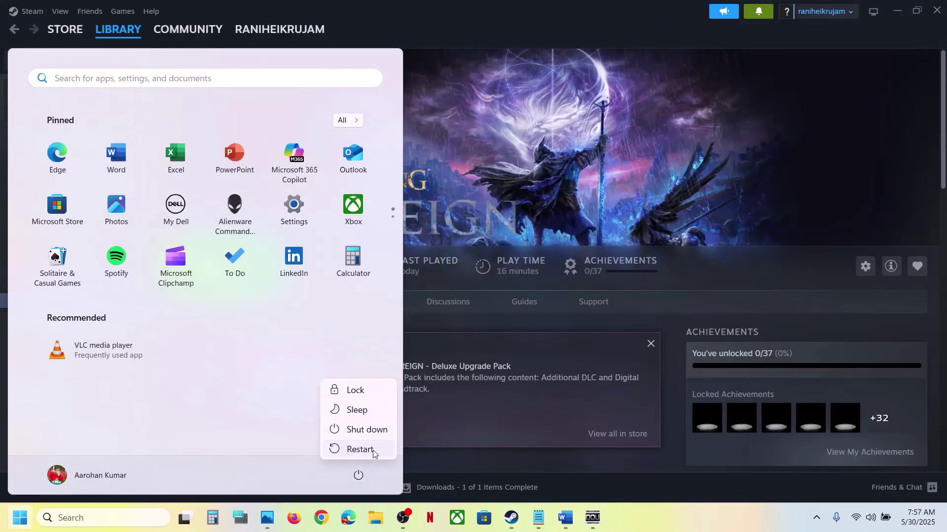
{"action": "left_click", "coordinate": [608, 200]}
{"action": "left_click", "coordinate": [608, 200]}
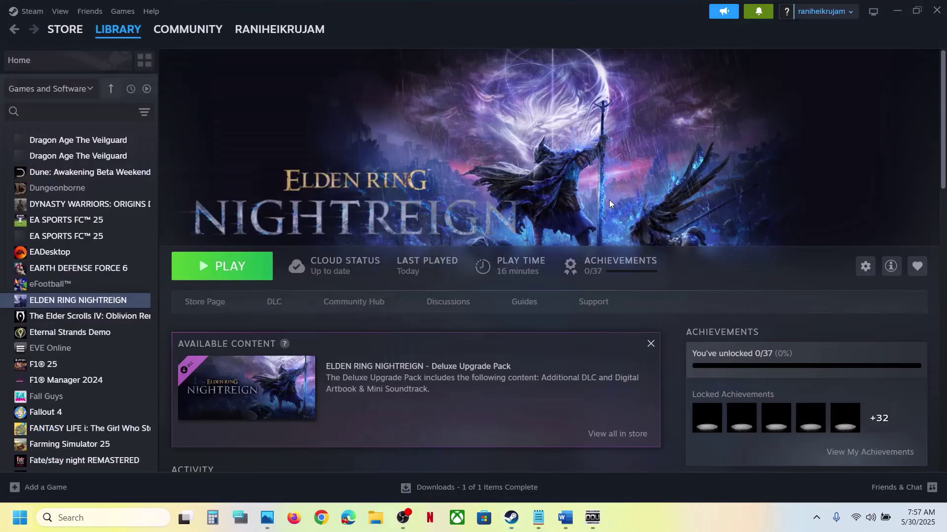
Highlight the step 2 instruction about using the start_protected_game exe in the Word notes and return to Steam
{"action": "left_click", "coordinate": [565, 518]}
{"action": "left_click_drag", "start_coordinate": [130, 299], "coordinate": [614, 301]}
{"action": "left_click", "coordinate": [666, 22]}
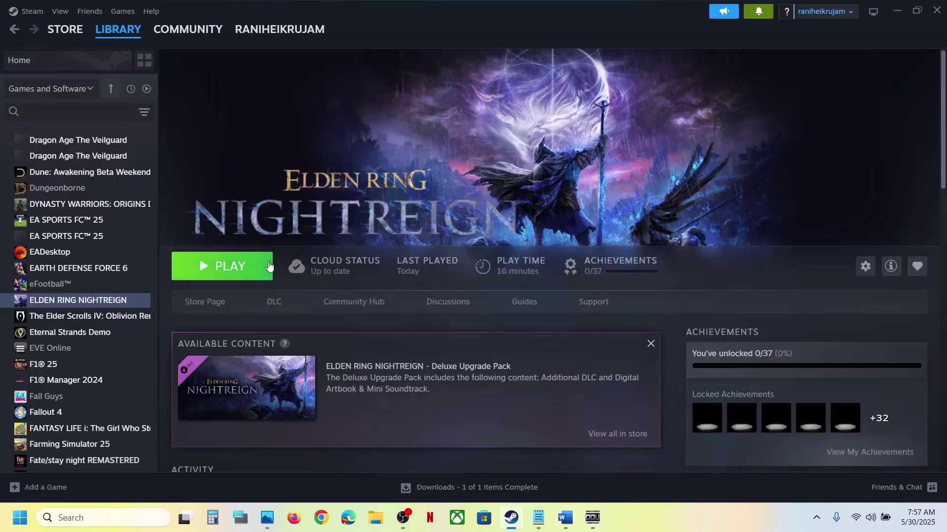
Browse the local files of ELDEN RING NIGHTREIGN from the Steam library and open its Game folder
{"action": "right_click", "coordinate": [114, 301]}
{"action": "mouse_move", "coordinate": [148, 372]}
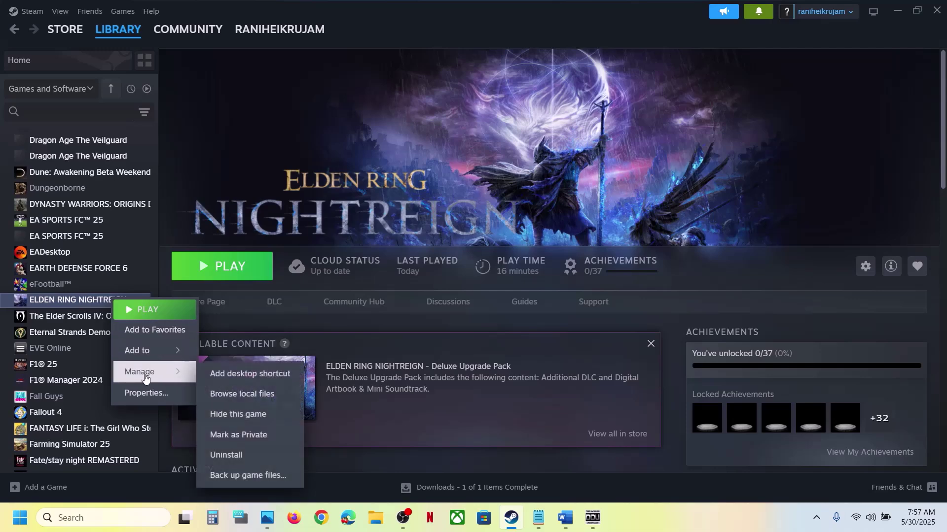
{"action": "left_click", "coordinate": [252, 388]}
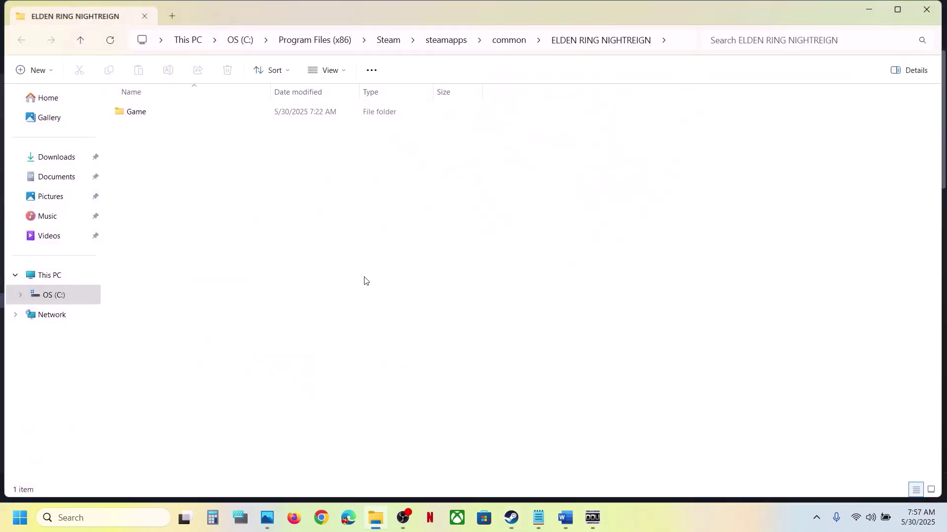
{"action": "double_click", "coordinate": [135, 117]}
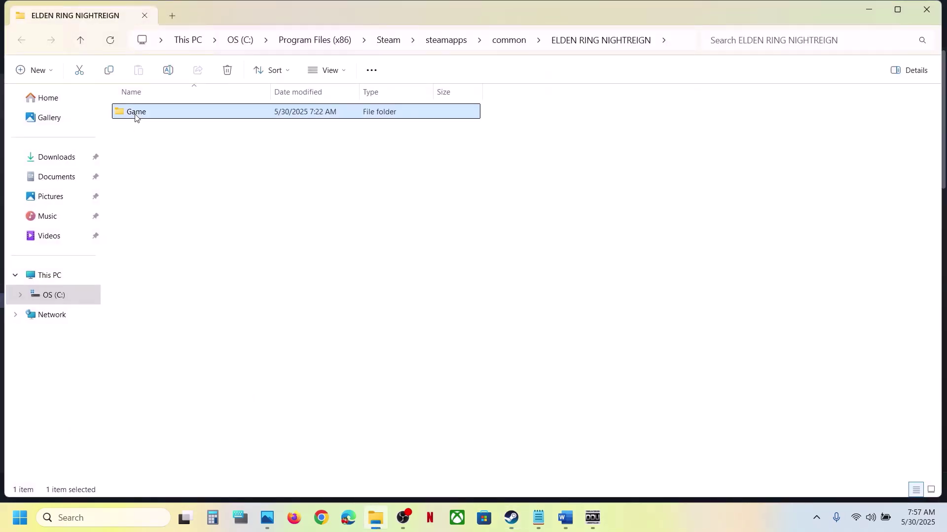
Locate the nightreign and start_protected_game applications in the Game folder, leaving start_protected_game selected
{"action": "scroll", "coordinate": [180, 306], "scroll_direction": "down", "scroll_amount": 2}
{"action": "scroll", "coordinate": [180, 305], "scroll_direction": "down", "scroll_amount": 1}
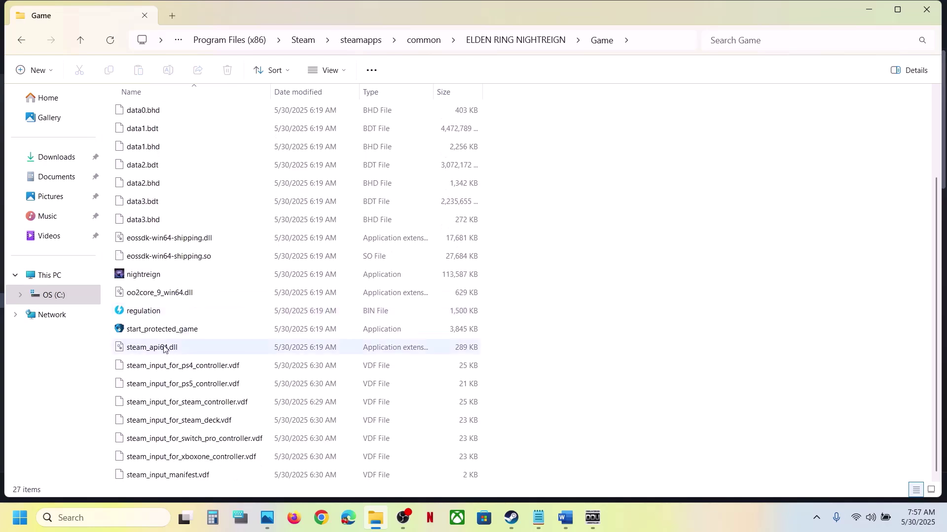
{"action": "left_click", "coordinate": [147, 334]}
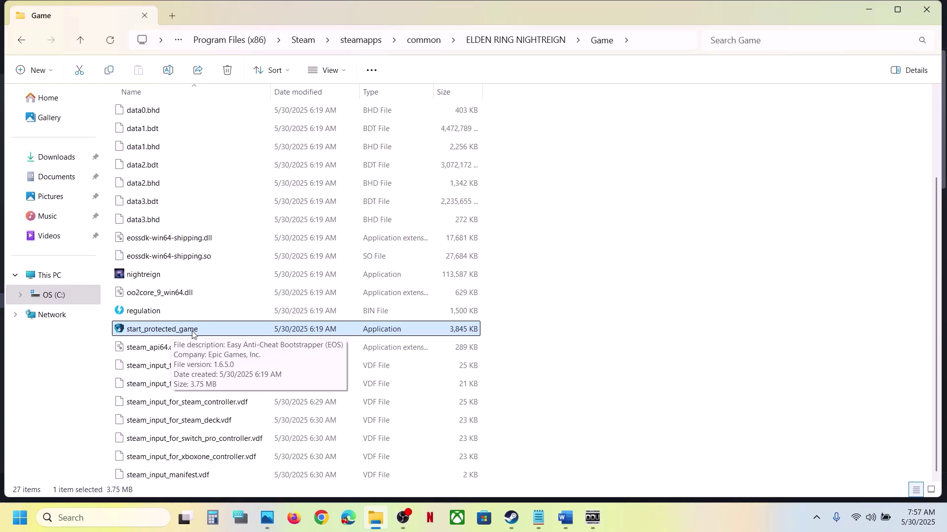
{"action": "left_click", "coordinate": [158, 277]}
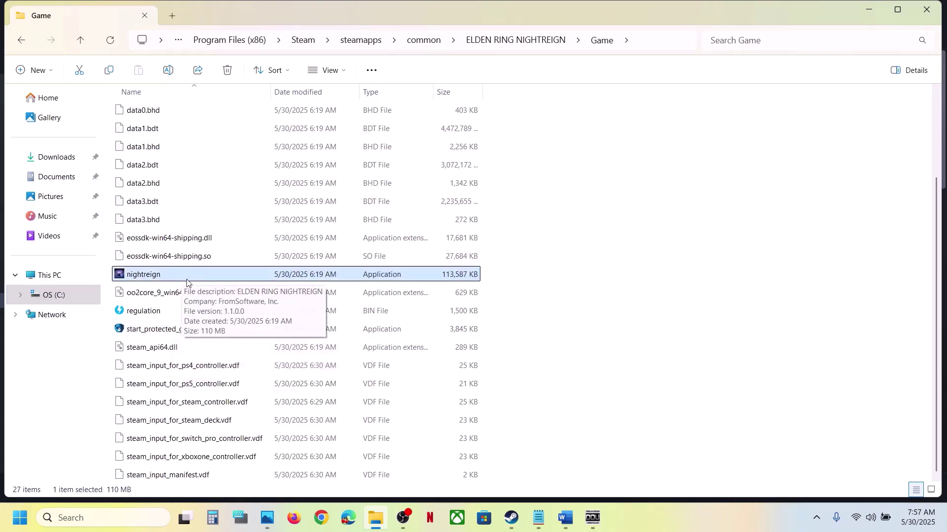
{"action": "left_click", "coordinate": [170, 332]}
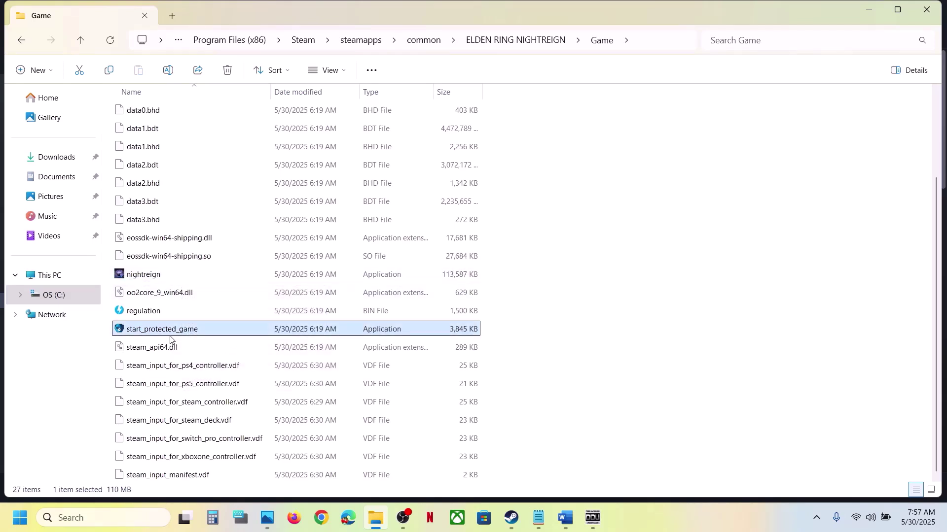
Highlight the step 3 instruction "Uninstall & Reinstall EAC" in the Word notes
{"action": "left_click", "coordinate": [566, 521]}
{"action": "scroll", "coordinate": [296, 341], "scroll_direction": "down", "scroll_amount": 2}
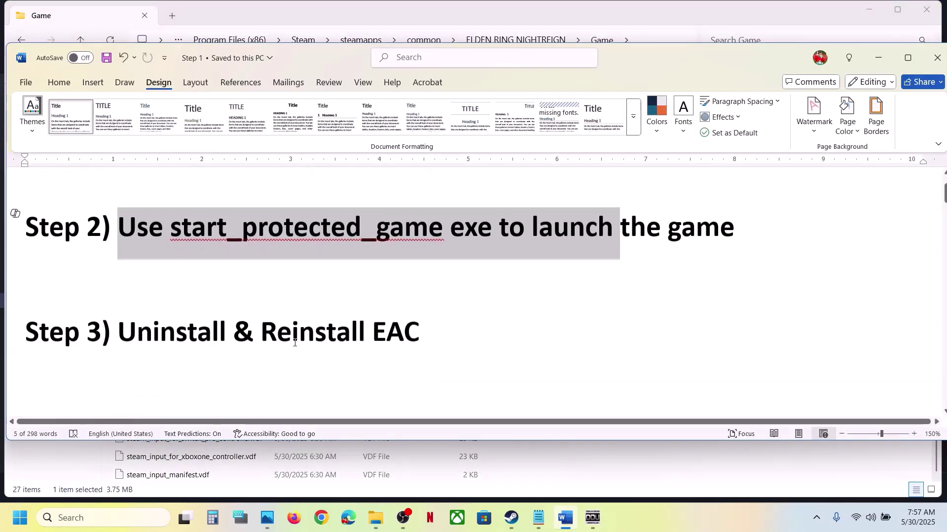
{"action": "left_click_drag", "start_coordinate": [148, 336], "coordinate": [419, 336]}
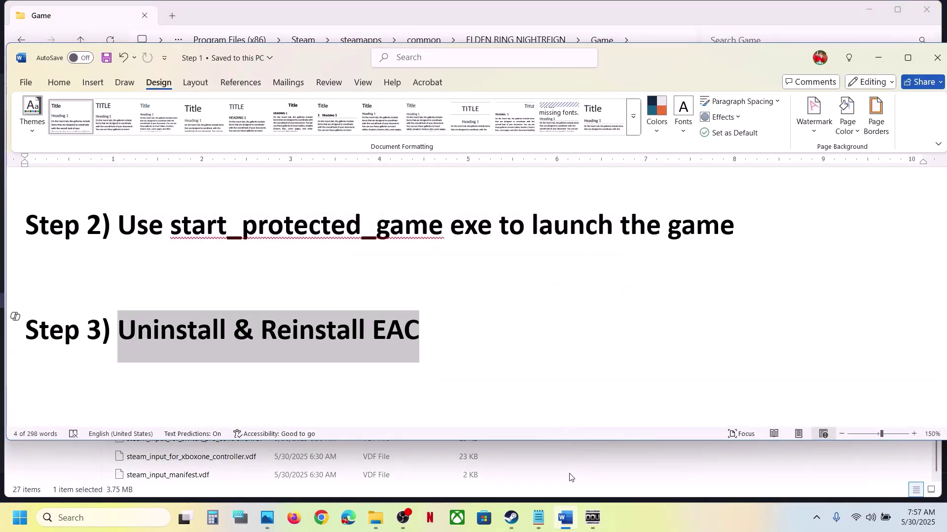
Browse the local files of ELDEN RING NIGHTREIGN from Steam and open the easyanticheat folder inside Game
{"action": "left_click", "coordinate": [511, 522]}
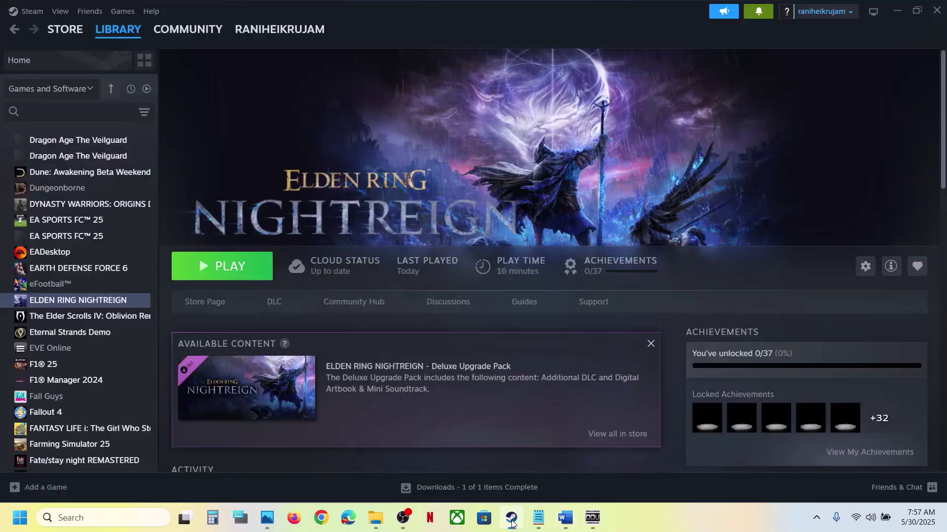
{"action": "right_click", "coordinate": [73, 302]}
{"action": "mouse_move", "coordinate": [97, 377]}
{"action": "left_click", "coordinate": [200, 400]}
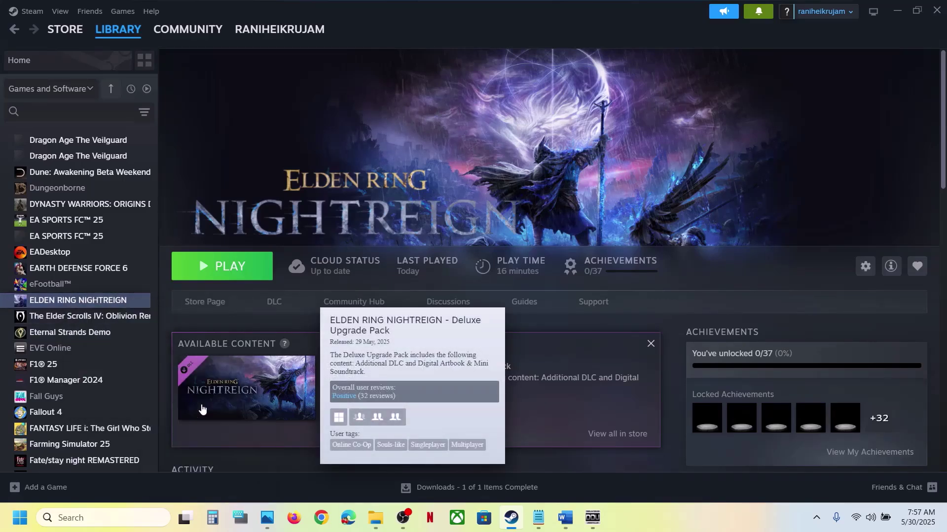
{"action": "double_click", "coordinate": [152, 112]}
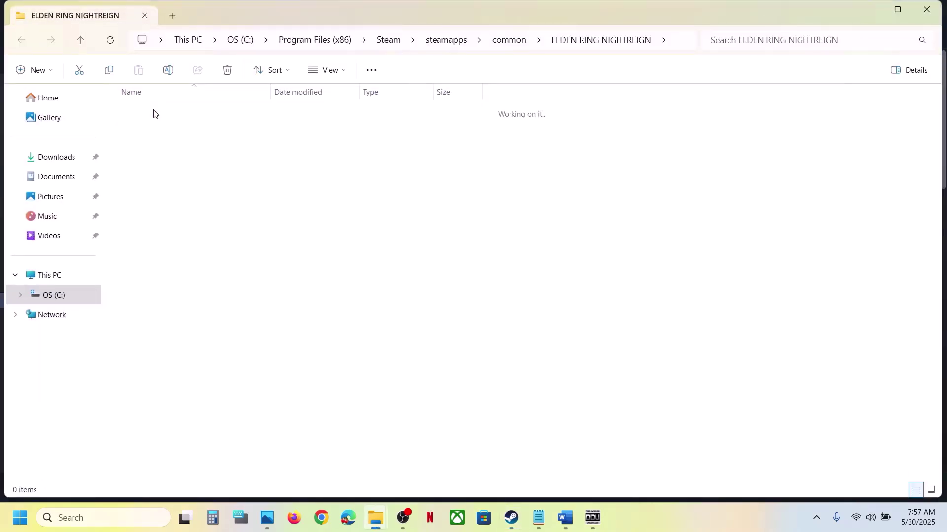
{"action": "double_click", "coordinate": [157, 112]}
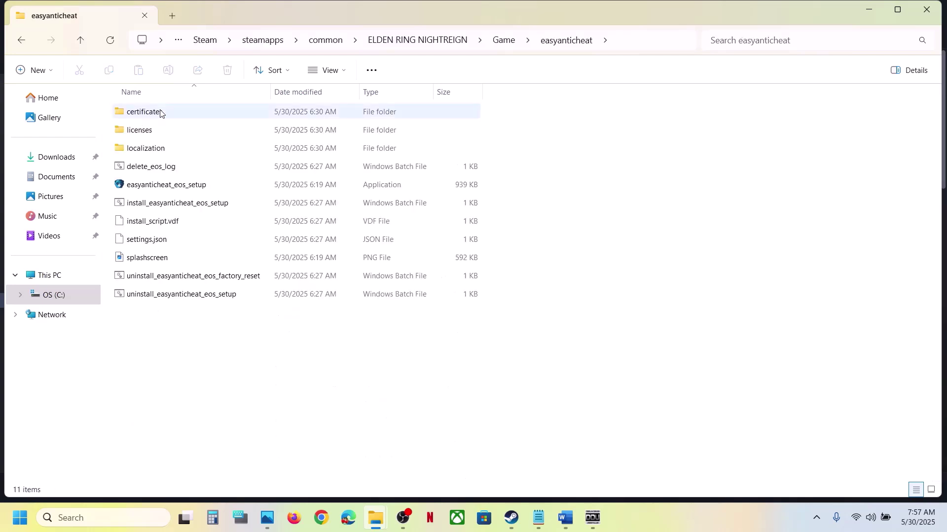
Run the uninstall_easyanticheat_eos_setup batch file and close its console once it finishes
{"action": "left_click", "coordinate": [157, 294]}
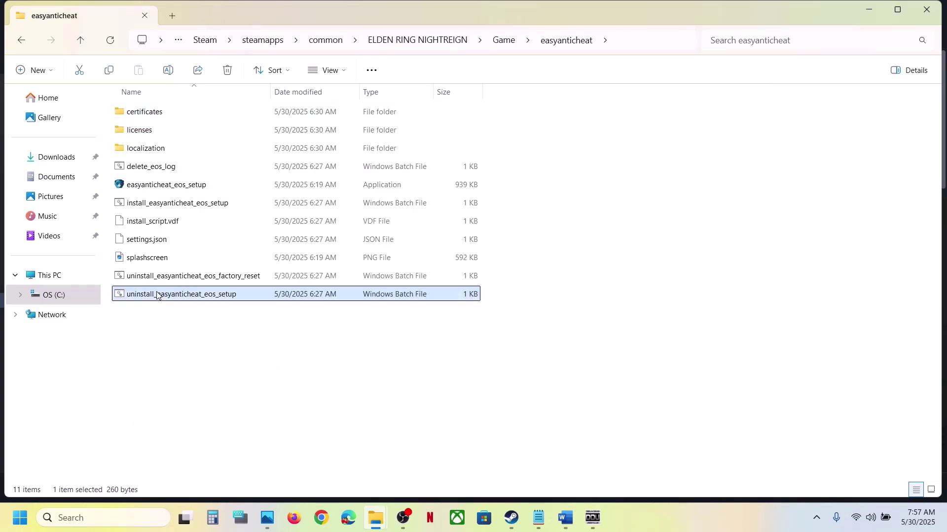
{"action": "double_click", "coordinate": [219, 294]}
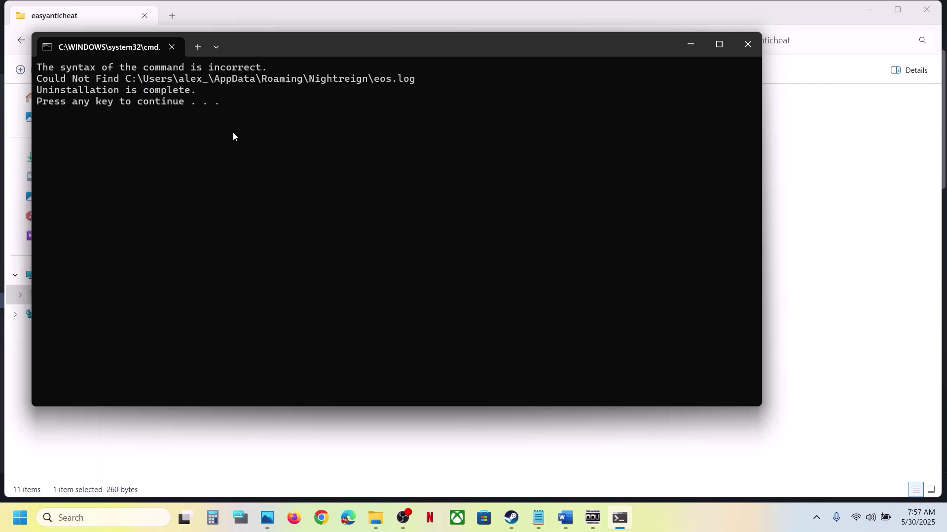
{"action": "key", "text": "Return"}
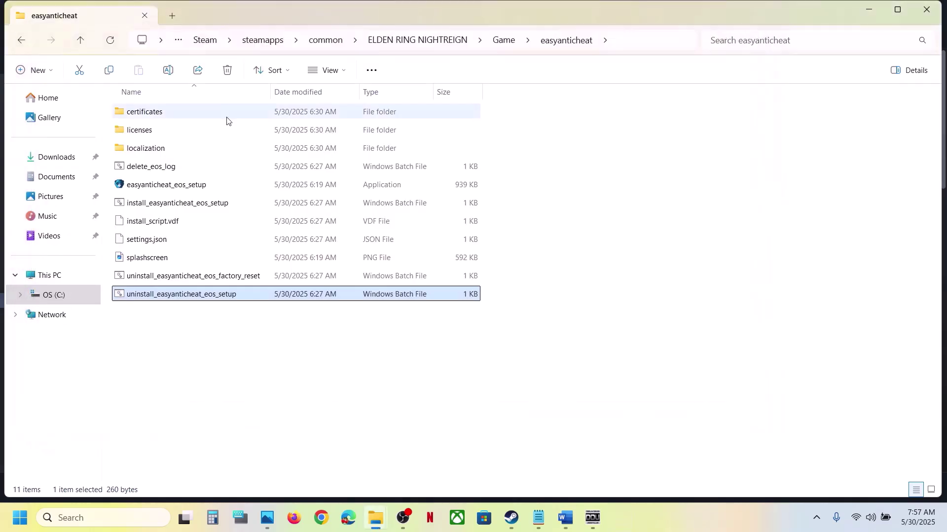
Run the uninstall_easyanticheat_eos_factory_reset batch file and close its console once it finishes
{"action": "left_click", "coordinate": [160, 277]}
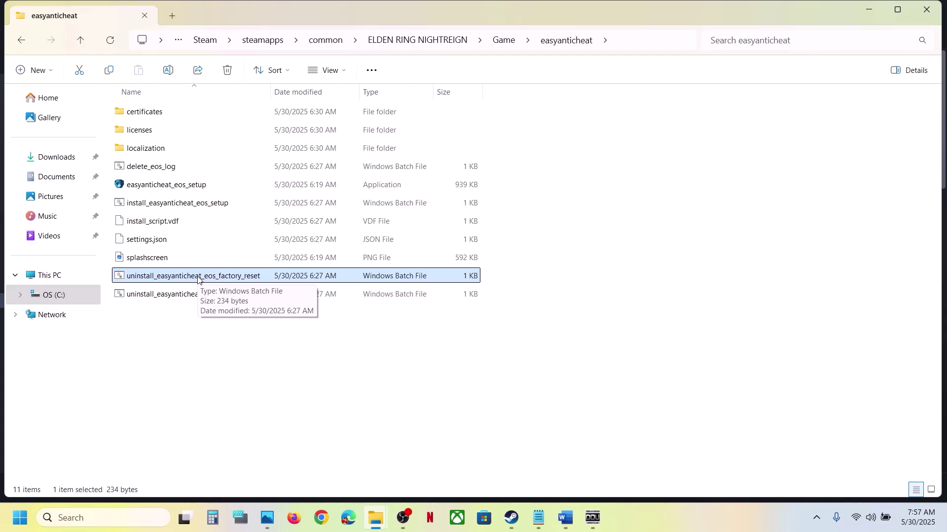
{"action": "double_click", "coordinate": [309, 276]}
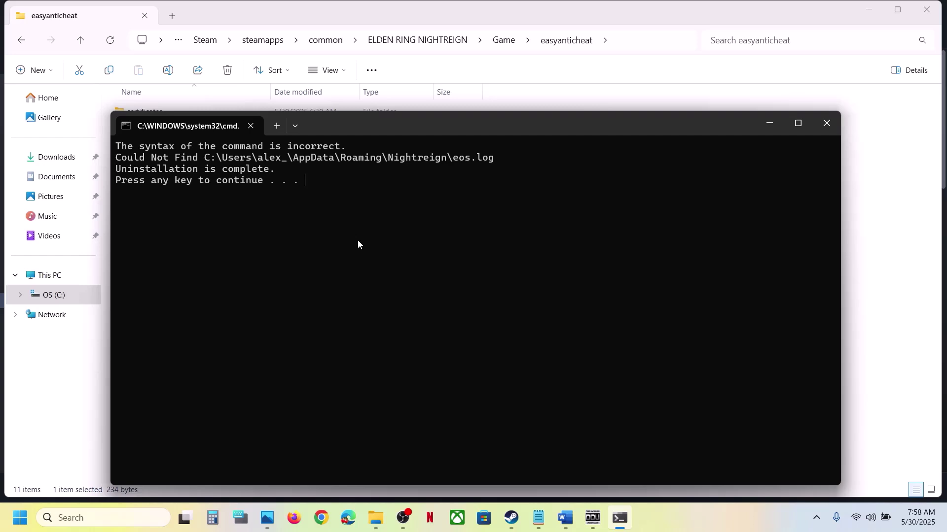
{"action": "key", "text": "Return"}
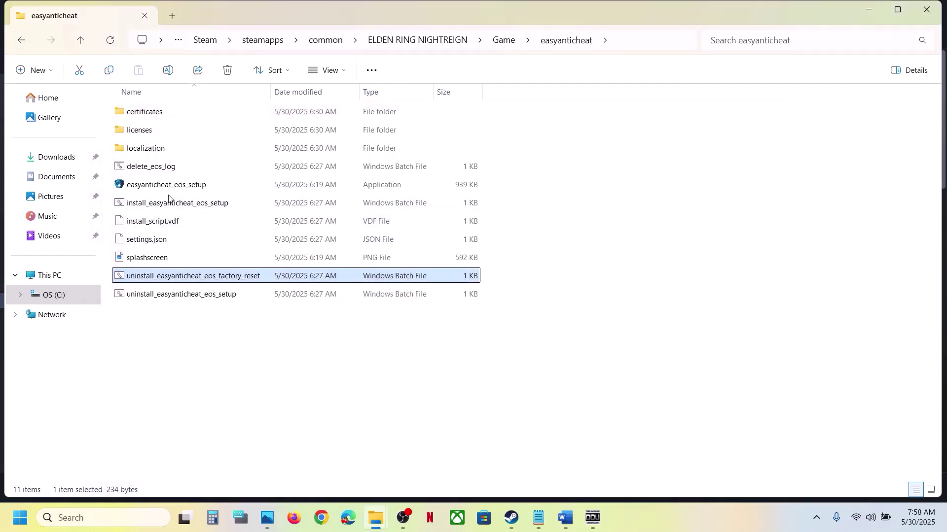
Reinstall Easy Anti-Cheat with the install_easyanticheat_eos_setup batch file and close its console once it finishes
{"action": "left_click", "coordinate": [153, 207]}
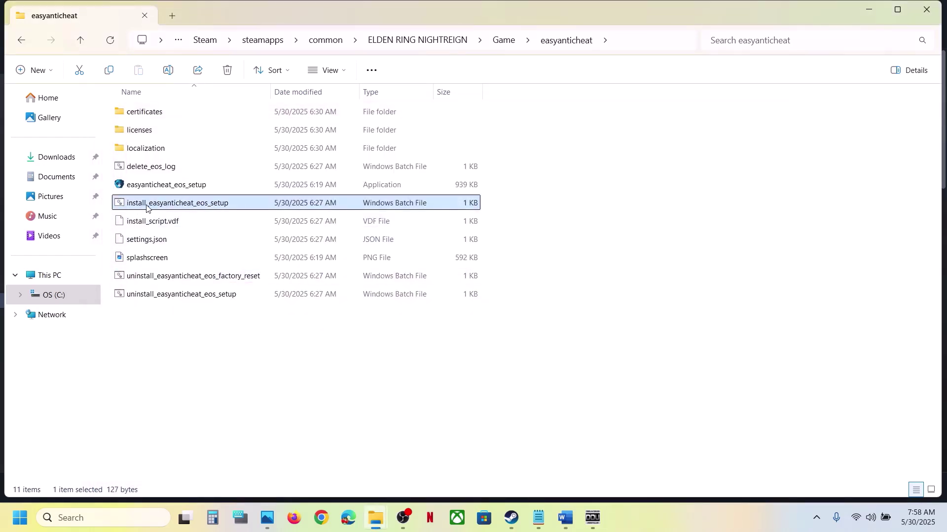
{"action": "double_click", "coordinate": [192, 207]}
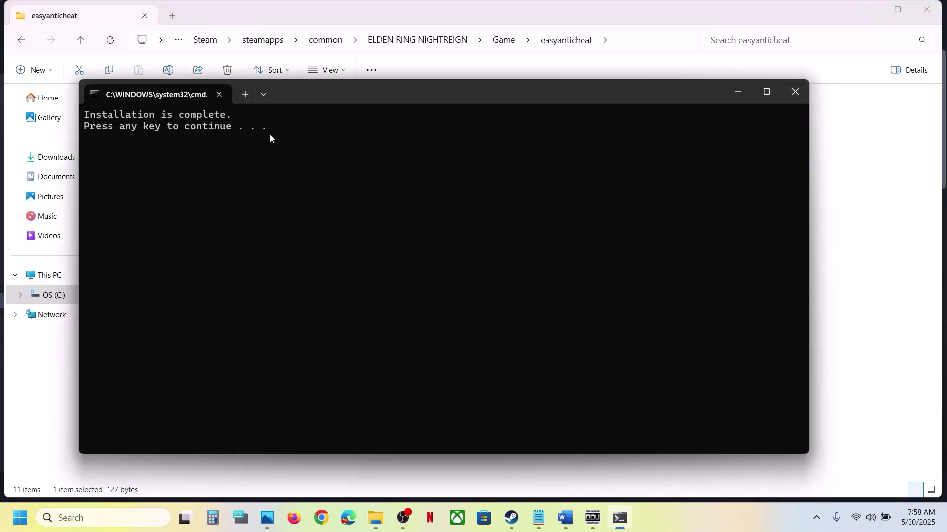
{"action": "key", "text": "Return"}
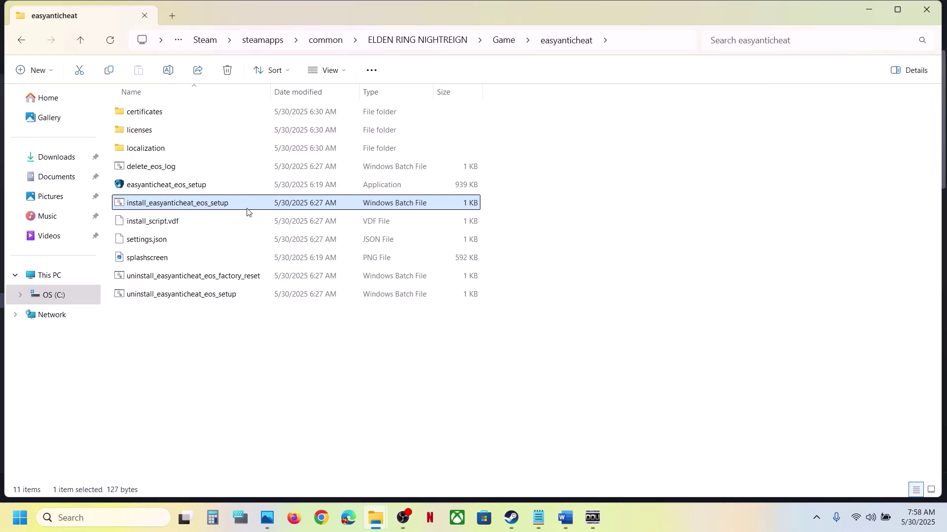
Select the easyanticheat_eos_setup application in the easyanticheat folder and return to the game's Steam library page
{"action": "left_click", "coordinate": [520, 513]}
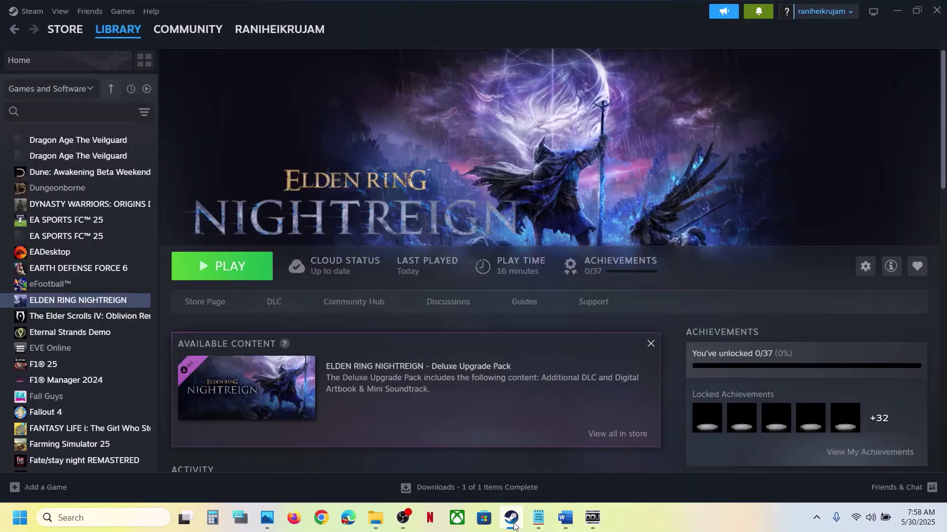
{"action": "left_click", "coordinate": [513, 523]}
{"action": "left_click", "coordinate": [145, 185]}
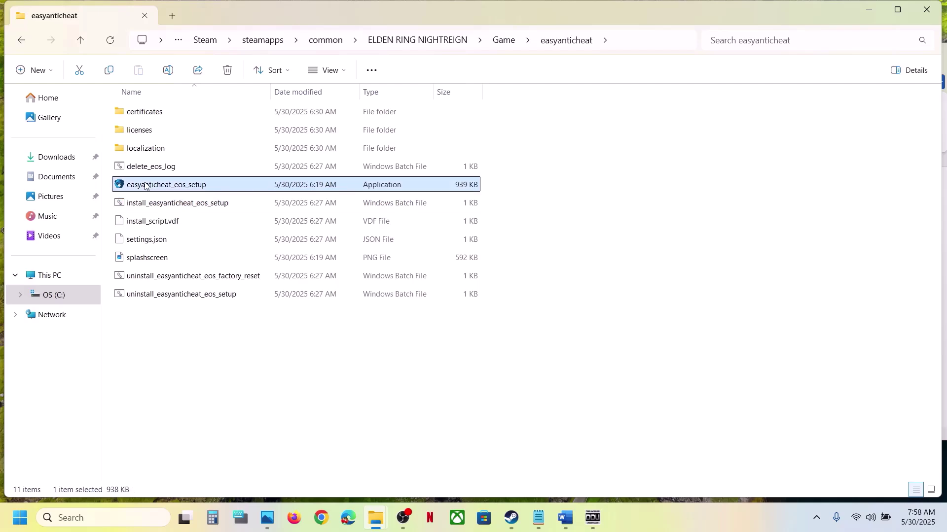
{"action": "left_click", "coordinate": [511, 518]}
Highlight the step 4 instruction about running the game as an administrator from the installation folder in the Word notes
{"action": "left_click", "coordinate": [565, 517]}
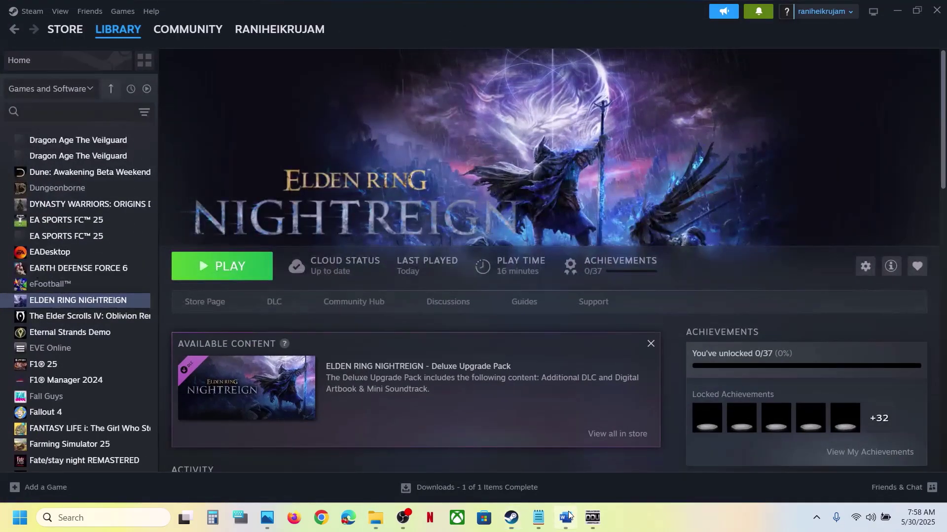
{"action": "scroll", "coordinate": [392, 295], "scroll_direction": "down", "scroll_amount": 2}
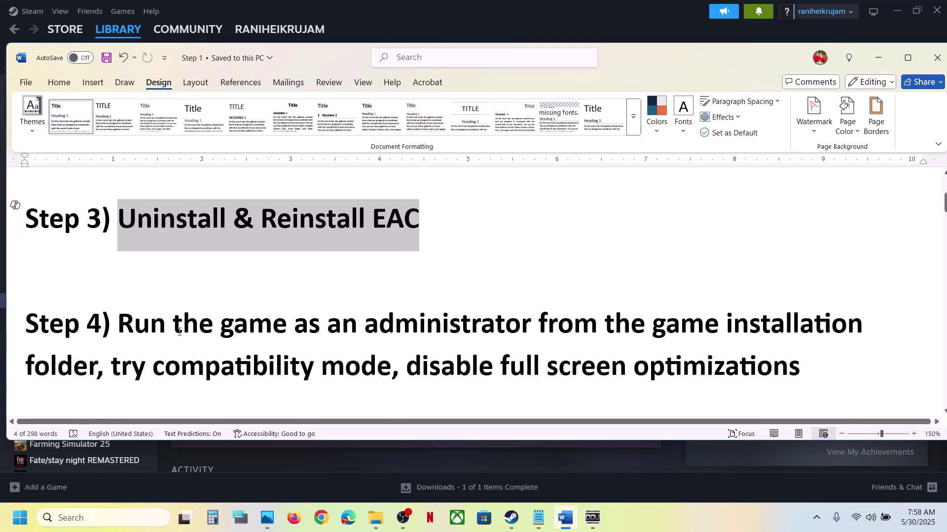
{"action": "left_click_drag", "start_coordinate": [118, 325], "coordinate": [97, 373]}
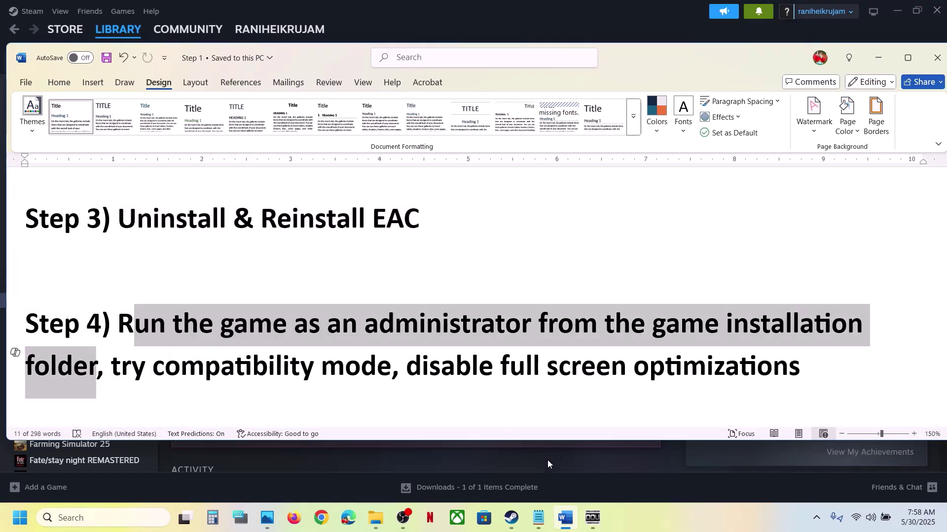
Browse the local files of ELDEN RING NIGHTREIGN from Steam and open the Game folder
{"action": "left_click", "coordinate": [512, 517]}
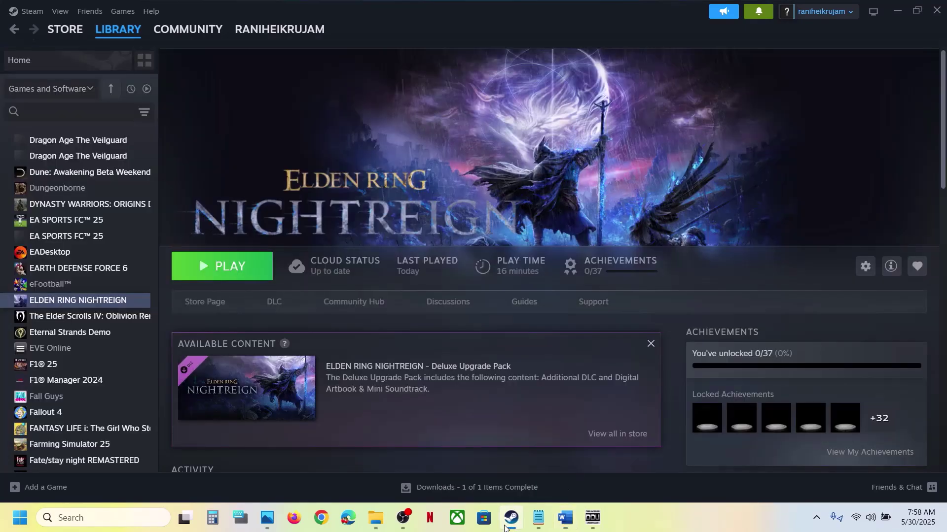
{"action": "right_click", "coordinate": [103, 301]}
{"action": "mouse_move", "coordinate": [148, 375]}
{"action": "left_click", "coordinate": [234, 397]}
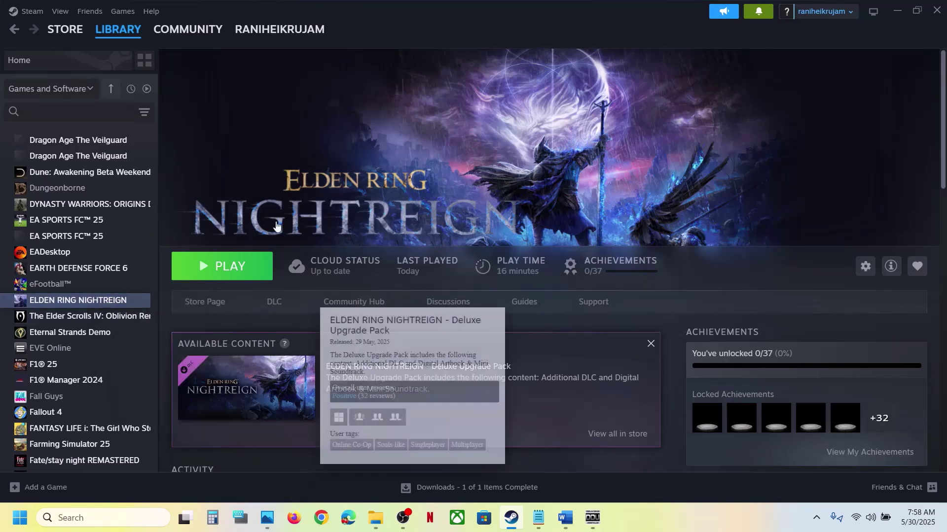
{"action": "double_click", "coordinate": [148, 117]}
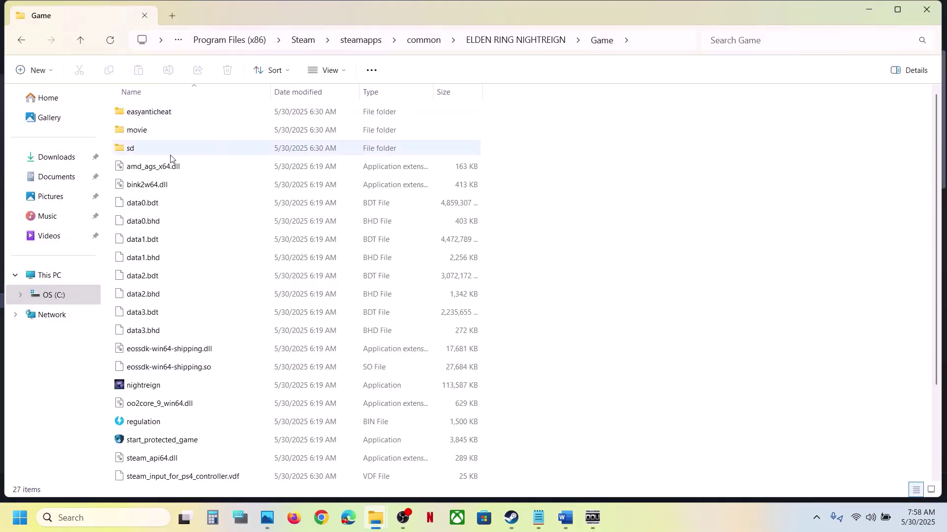
Set the nightreign application in the Game folder to run as an administrator and save its properties
{"action": "scroll", "coordinate": [186, 344], "scroll_direction": "down", "scroll_amount": 2}
{"action": "left_click", "coordinate": [154, 276]}
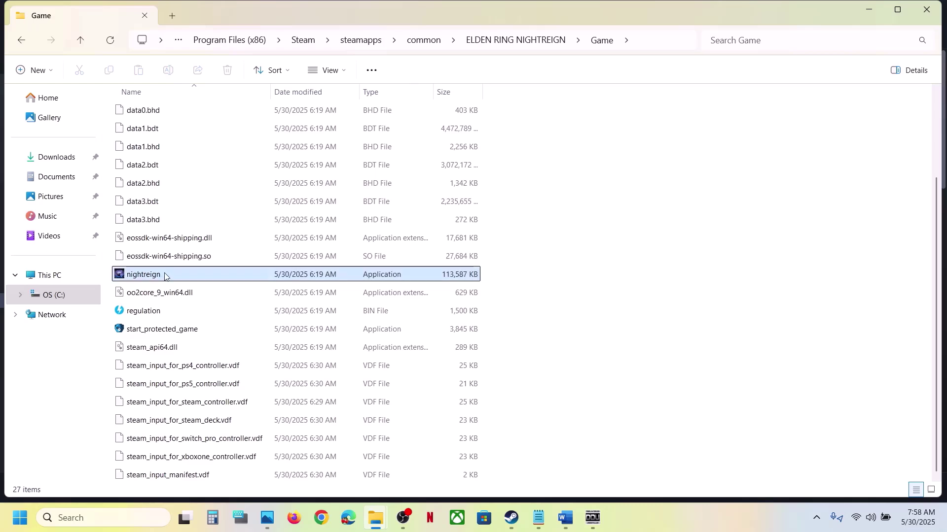
{"action": "right_click", "coordinate": [160, 276]}
{"action": "left_click", "coordinate": [224, 327]}
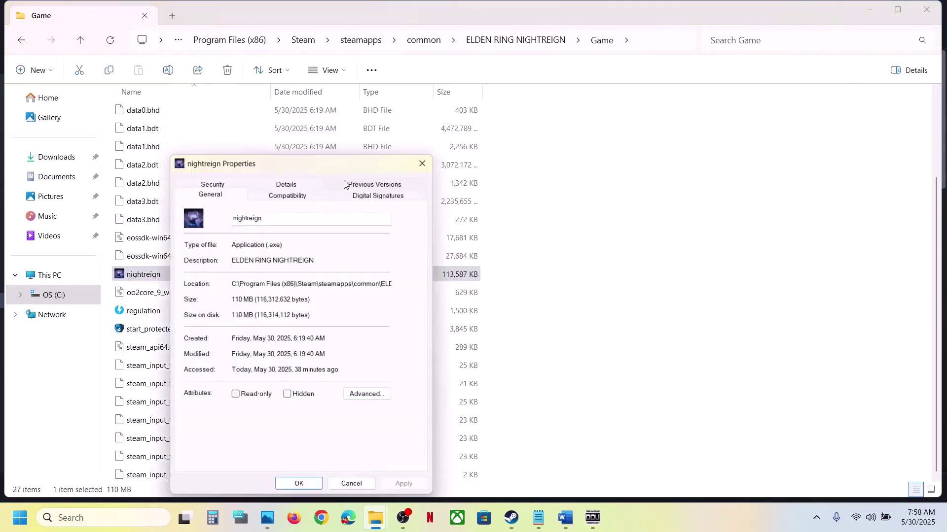
{"action": "left_click", "coordinate": [299, 199]}
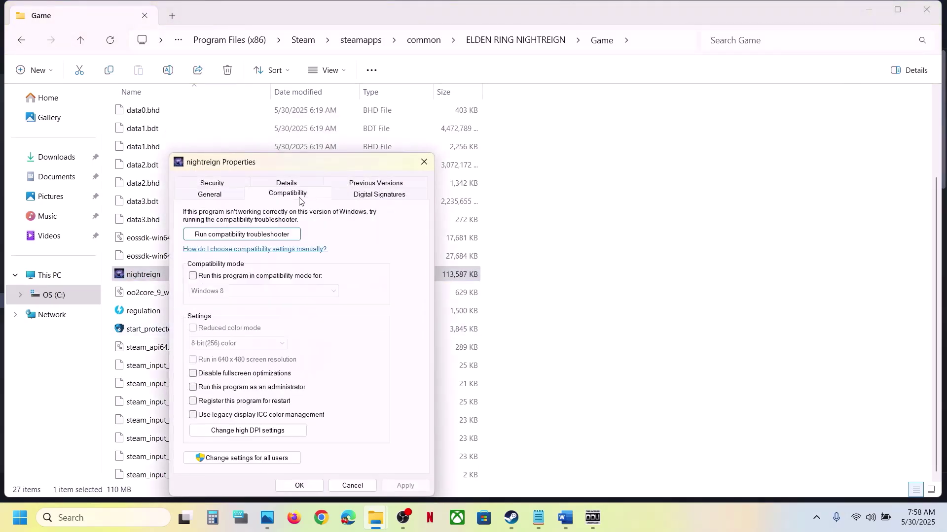
{"action": "left_click", "coordinate": [192, 388]}
{"action": "left_click", "coordinate": [404, 485]}
{"action": "left_click", "coordinate": [301, 485]}
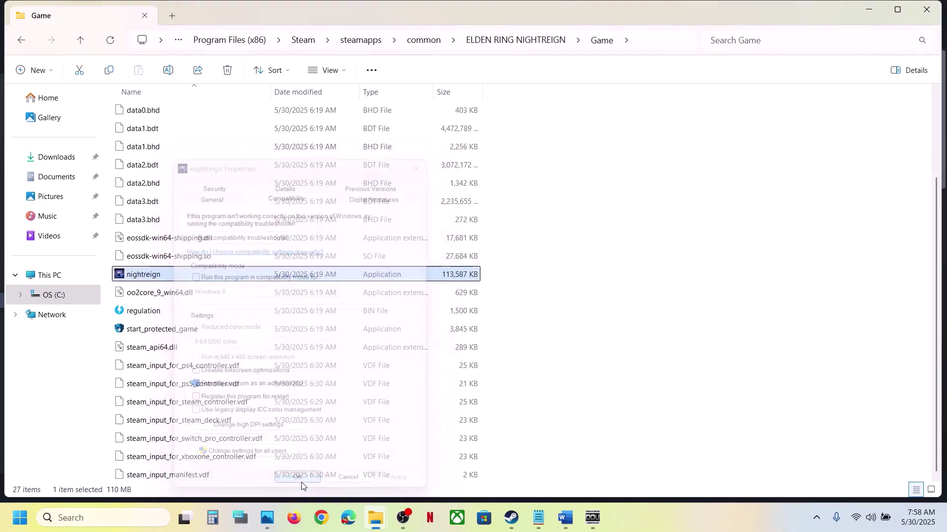
Enable compatibility mode for the nightreign application, applying Windows 8 and switching it to Windows 7
{"action": "right_click", "coordinate": [158, 279]}
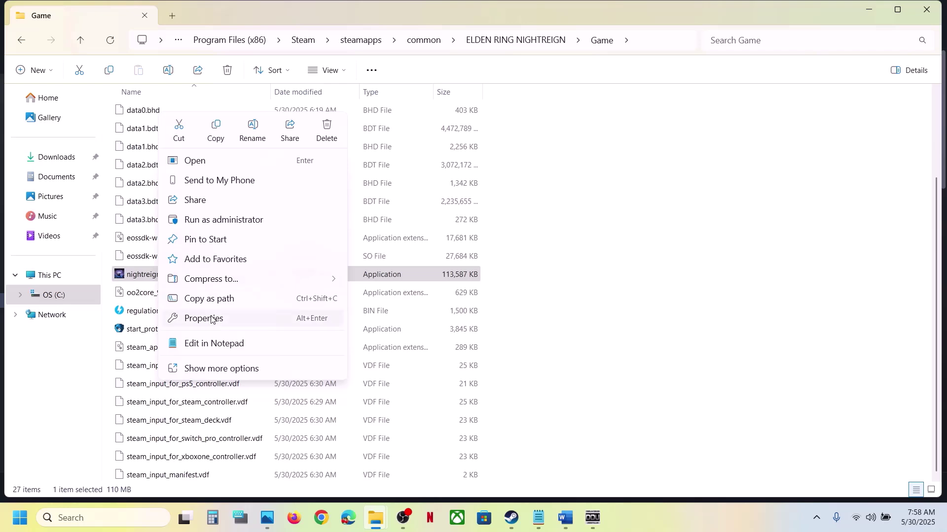
{"action": "left_click", "coordinate": [211, 319]}
{"action": "left_click", "coordinate": [295, 196]}
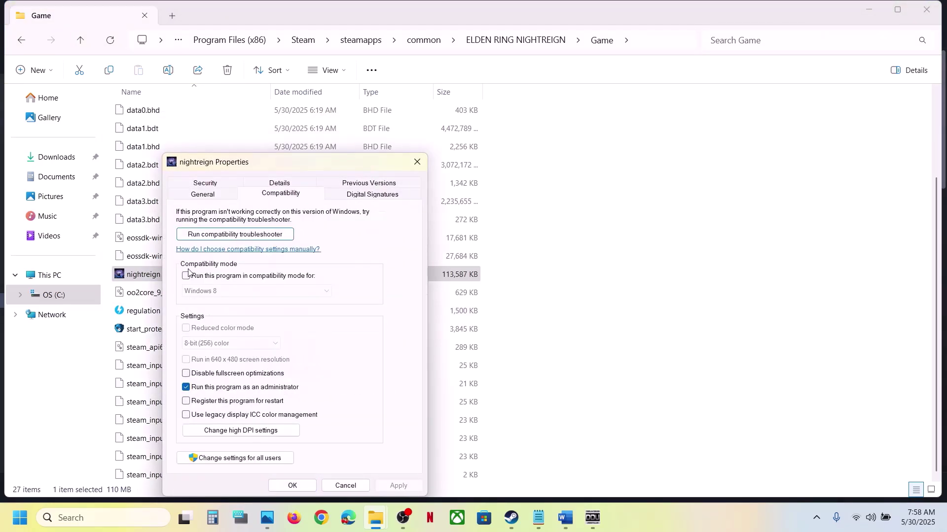
{"action": "left_click", "coordinate": [185, 276]}
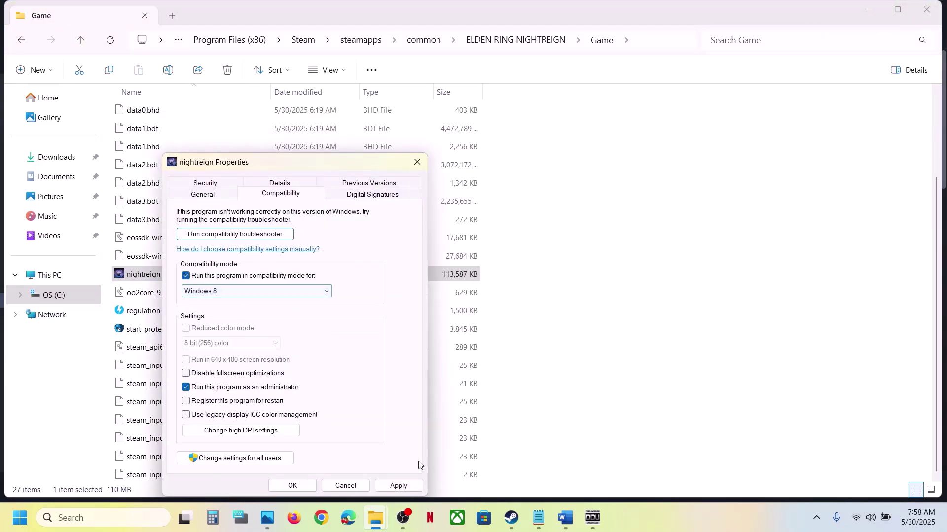
{"action": "left_click", "coordinate": [408, 487]}
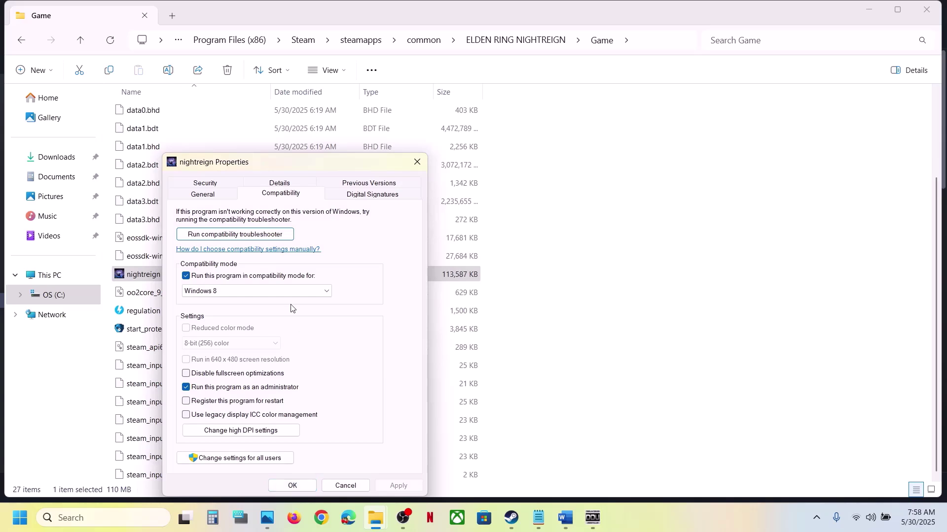
{"action": "left_click", "coordinate": [246, 292]}
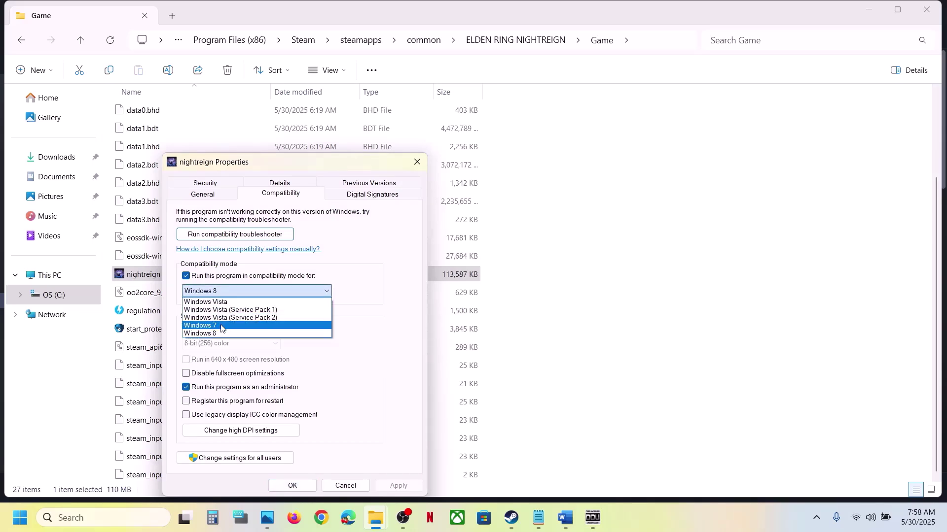
{"action": "left_click", "coordinate": [243, 327]}
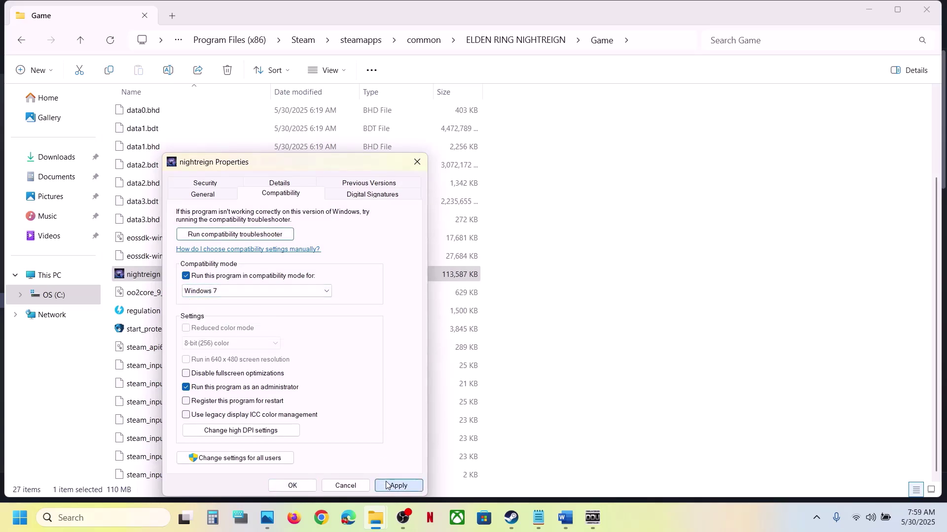
{"action": "left_click", "coordinate": [390, 486]}
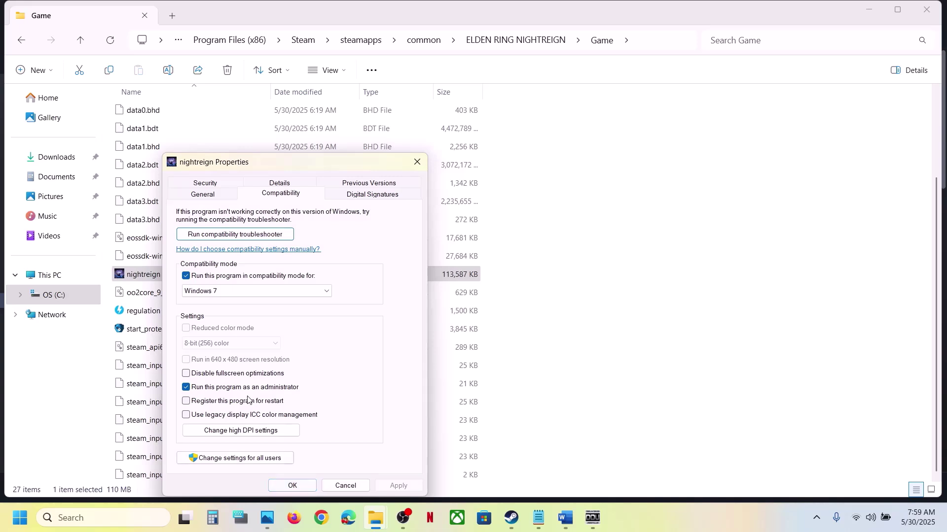
Disable fullscreen optimizations for the nightreign application and save its properties
{"action": "left_click", "coordinate": [213, 376]}
{"action": "left_click", "coordinate": [399, 484]}
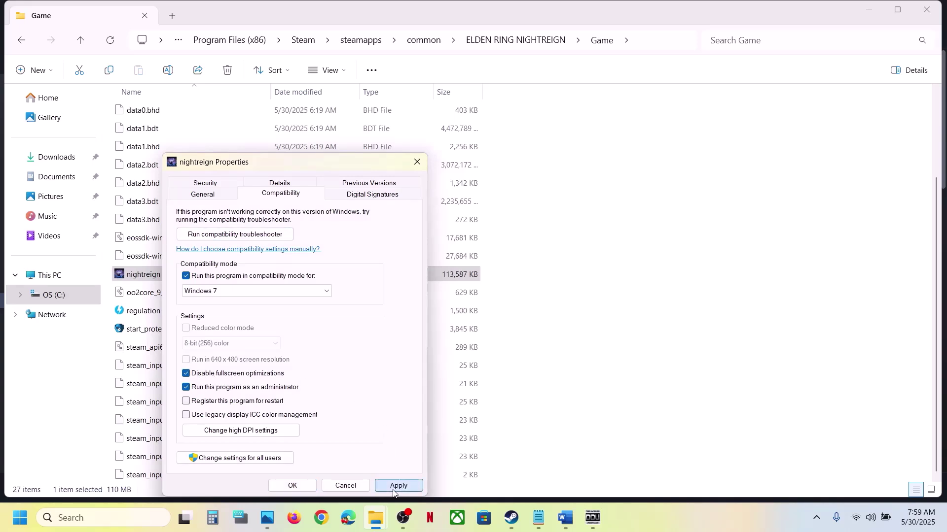
{"action": "left_click", "coordinate": [306, 488]}
Turn compatibility mode back off in the nightreign application's properties and save the change
{"action": "right_click", "coordinate": [143, 275]}
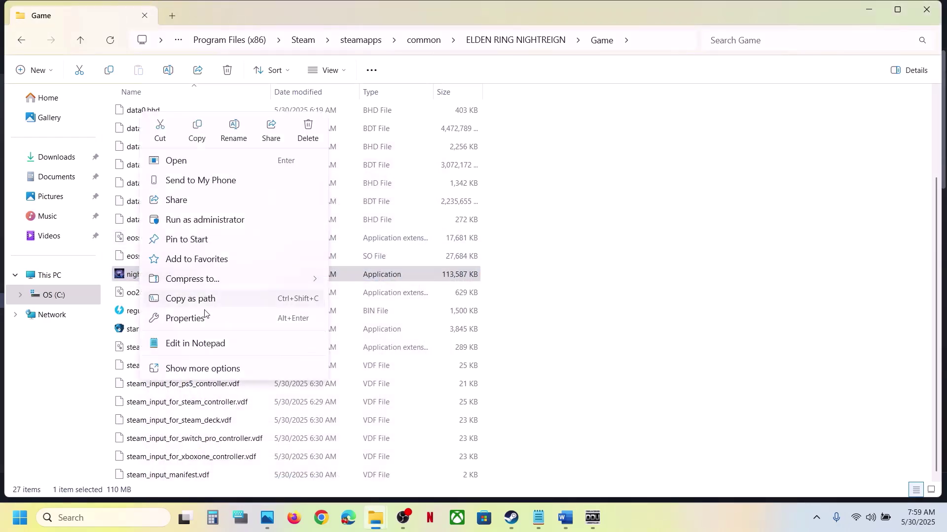
{"action": "left_click", "coordinate": [205, 317]}
{"action": "left_click", "coordinate": [266, 196]}
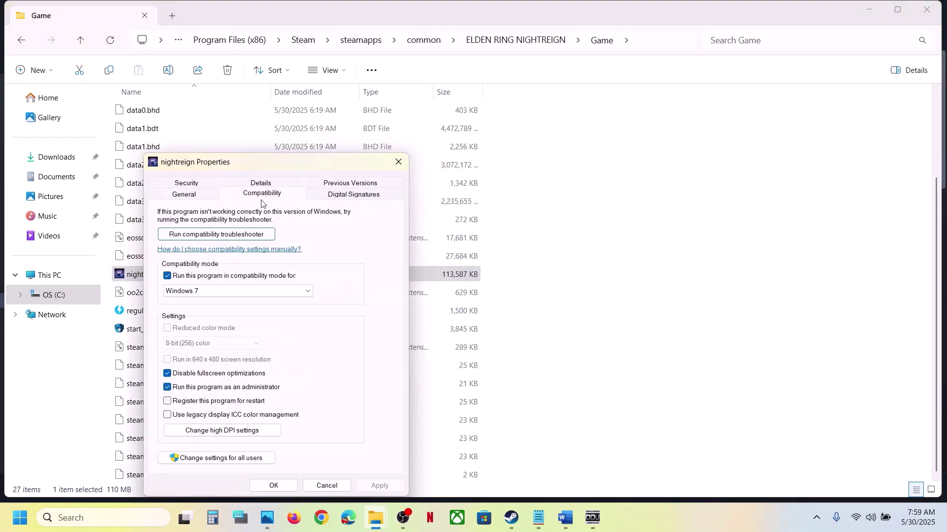
{"action": "left_click", "coordinate": [167, 277]}
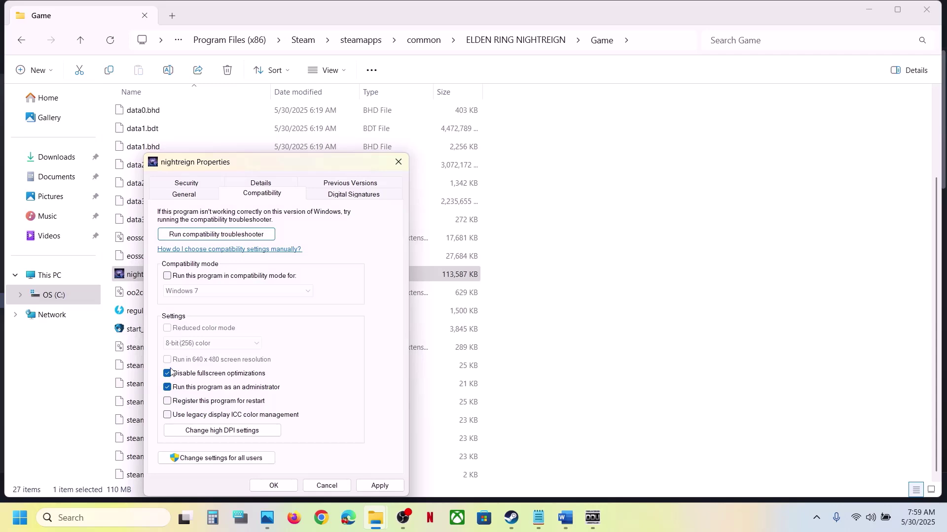
{"action": "left_click", "coordinate": [379, 485]}
{"action": "left_click", "coordinate": [274, 486]}
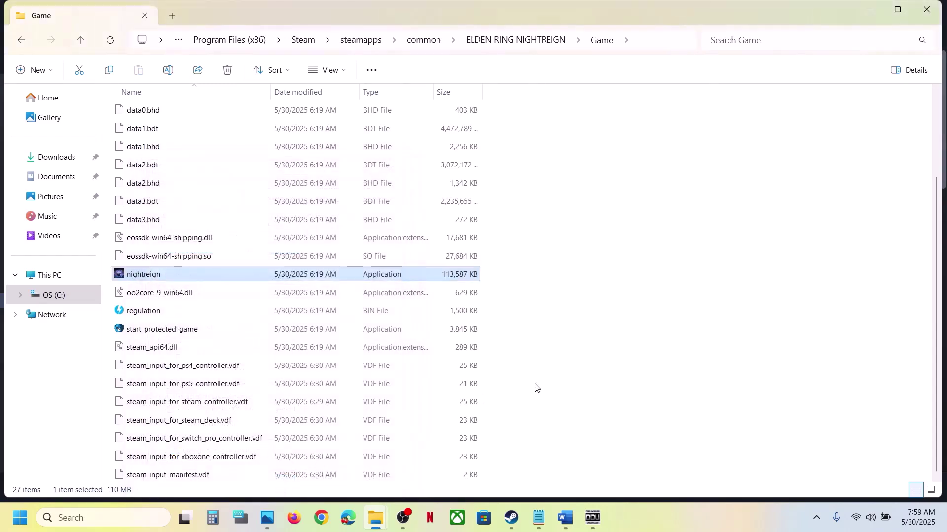
Highlight the step 5 instruction on allowing the game exe through the antivirus program, Windows Security and Firewall in the Word notes
{"action": "left_click", "coordinate": [566, 518]}
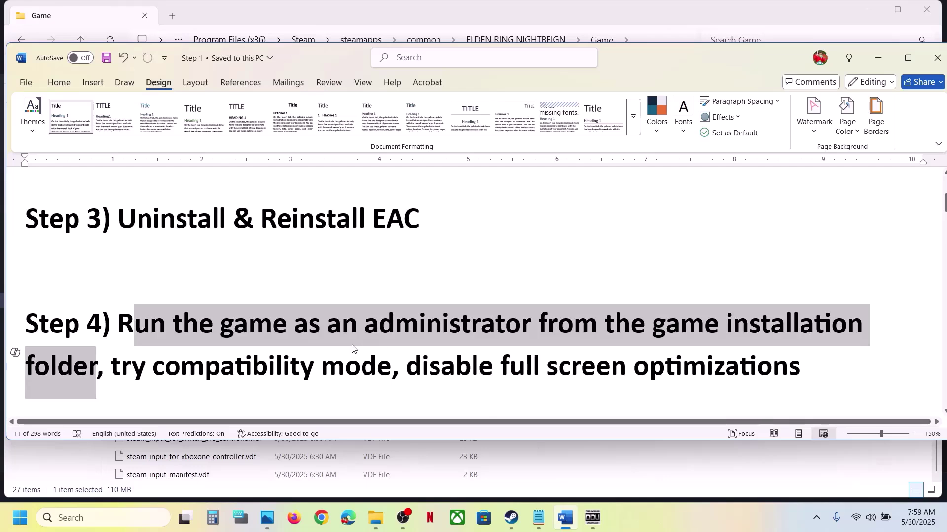
{"action": "scroll", "coordinate": [352, 348], "scroll_direction": "down", "scroll_amount": 3}
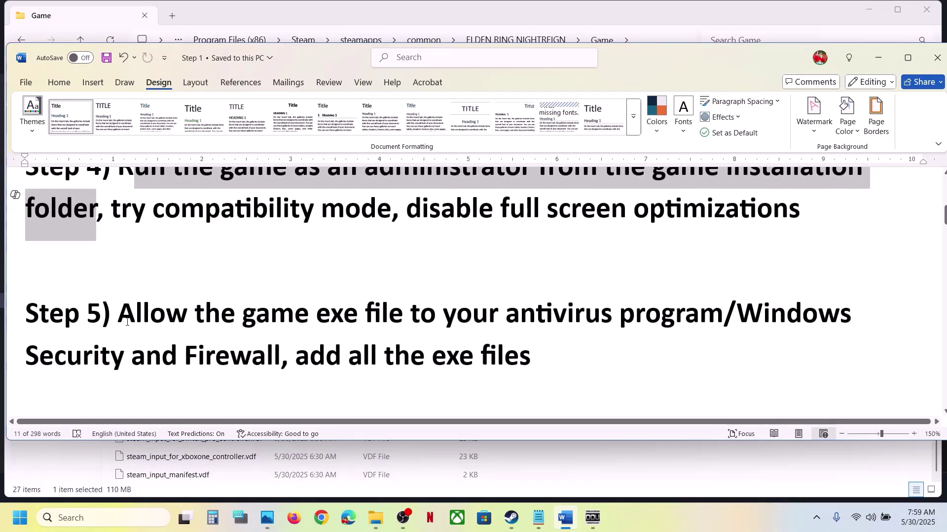
{"action": "left_click_drag", "start_coordinate": [127, 322], "coordinate": [710, 312]}
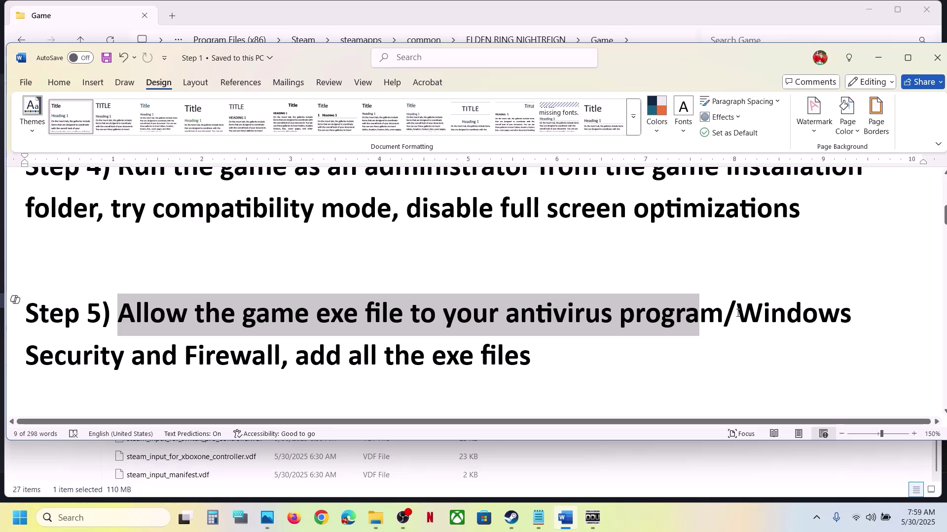
{"action": "left_click_drag", "start_coordinate": [738, 312], "coordinate": [277, 351]}
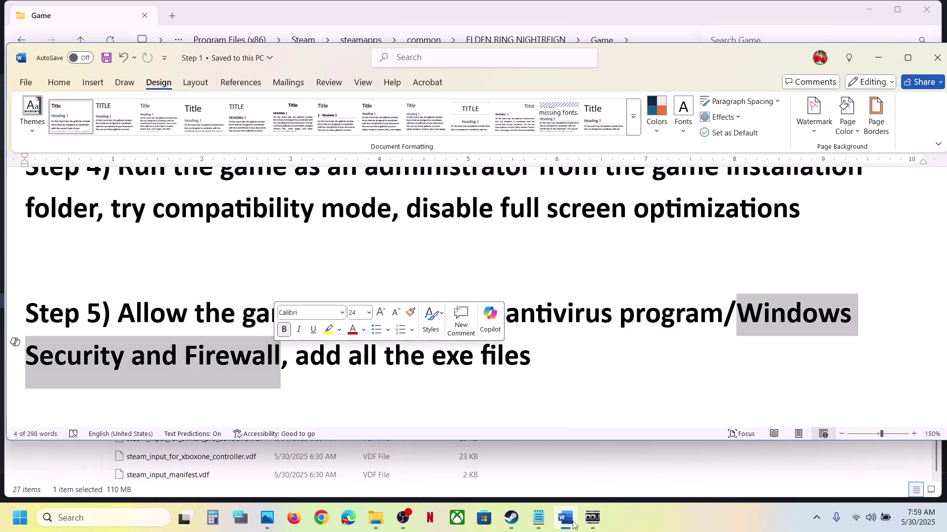
Switch to Windows Settings and open the list of apps allowed through Controlled folder access under Windows Security's Ransomware protection
{"action": "left_click", "coordinate": [511, 518]}
{"action": "key", "text": "super+i"}
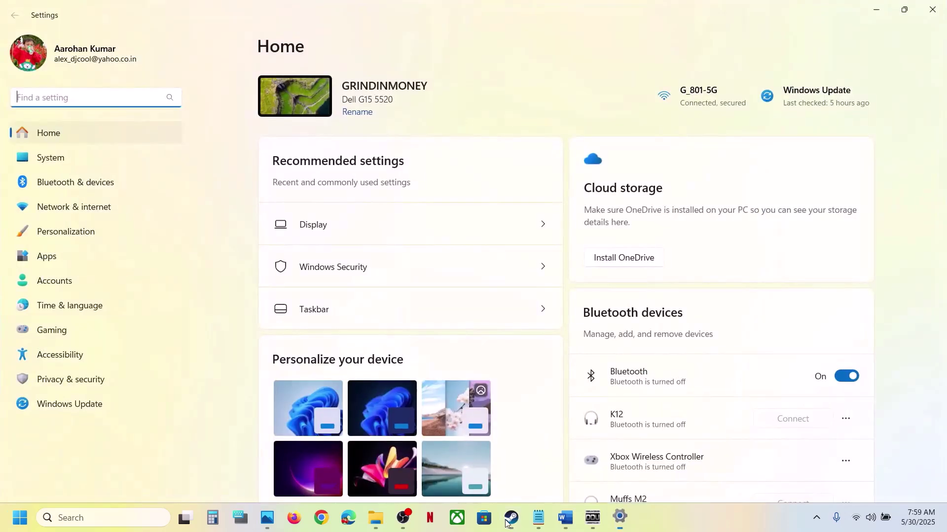
{"action": "left_click", "coordinate": [74, 380]}
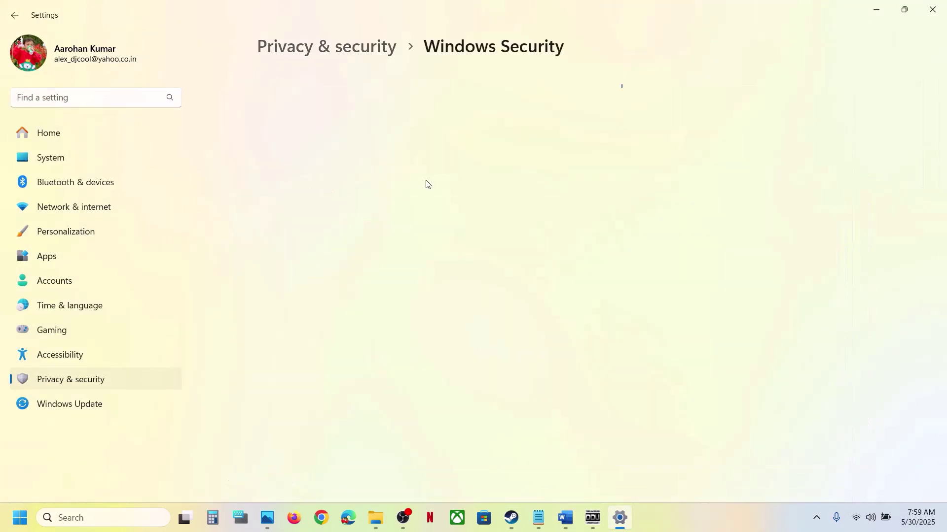
{"action": "left_click", "coordinate": [346, 186]}
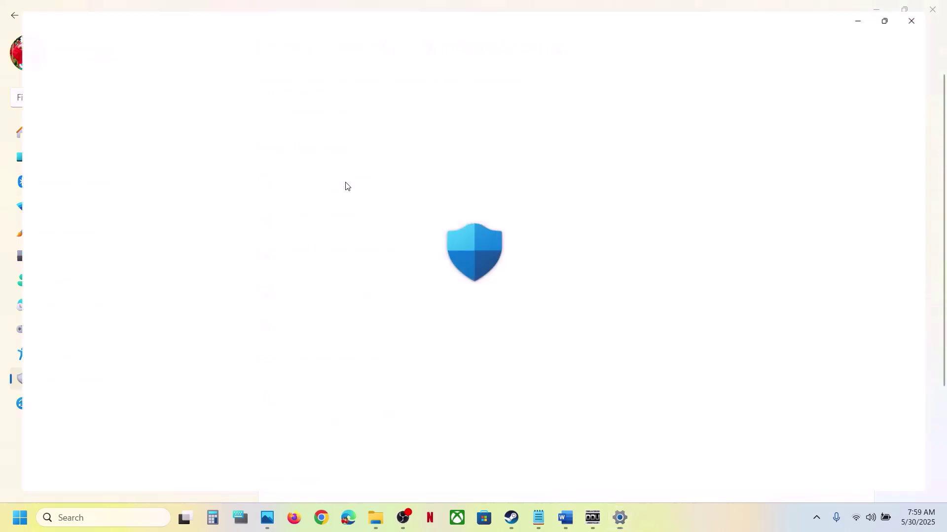
{"action": "scroll", "coordinate": [359, 269], "scroll_direction": "down", "scroll_amount": 3}
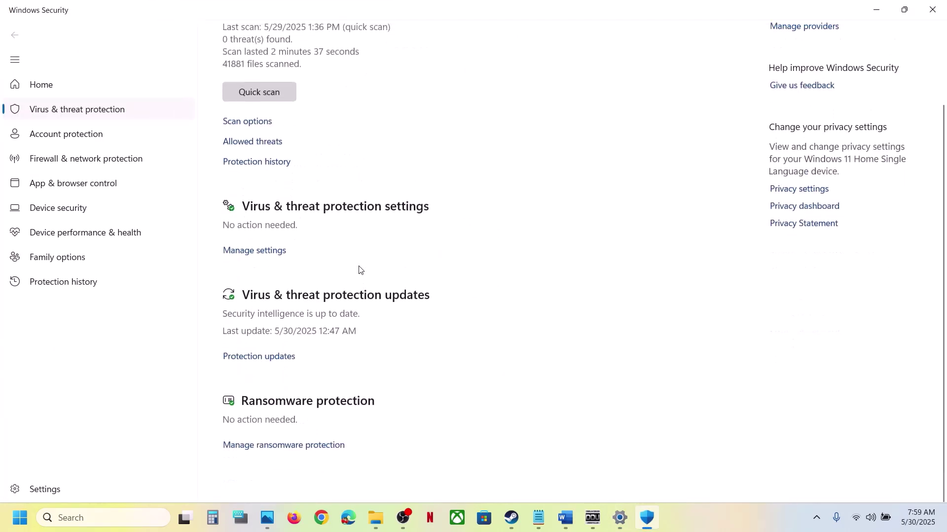
{"action": "left_click", "coordinate": [286, 457]}
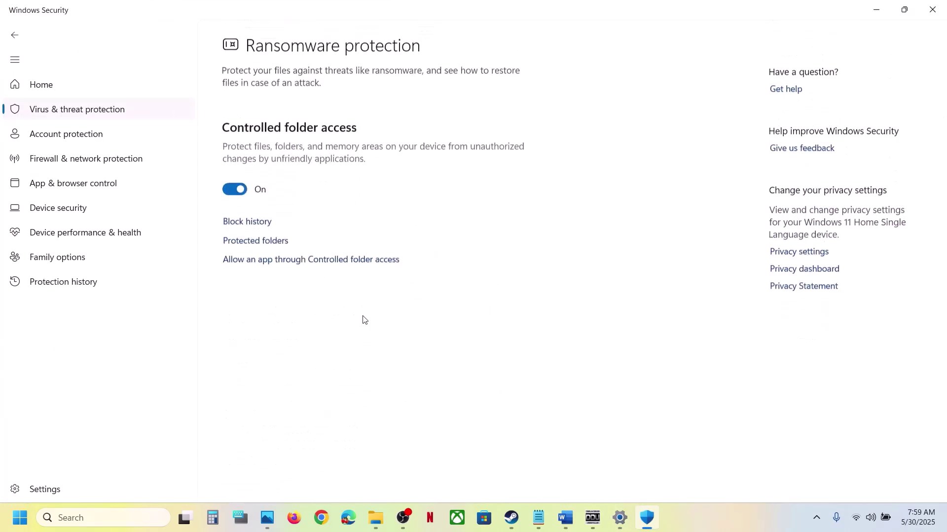
{"action": "left_click", "coordinate": [310, 261]}
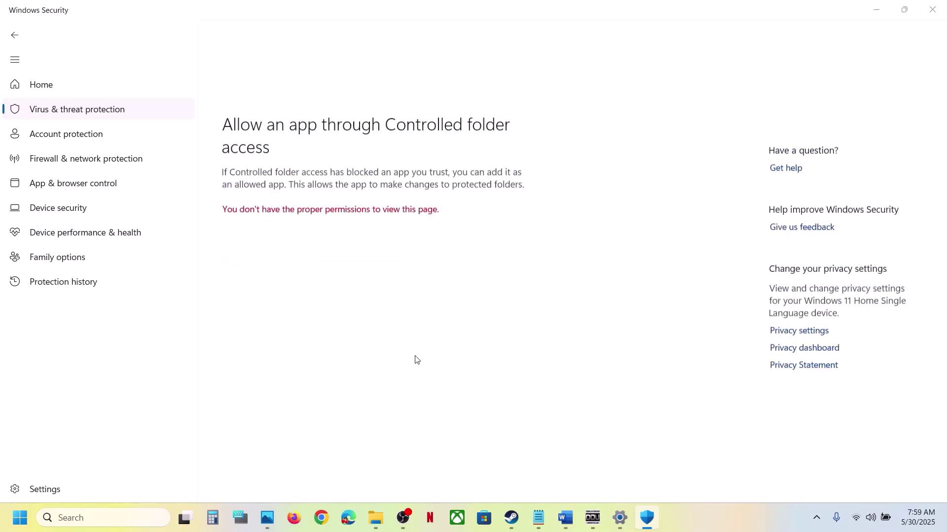
Start adding an allowed app to Controlled folder access and browse to C:\Program Files (x86)\Steam\steamapps
{"action": "scroll", "coordinate": [293, 56], "scroll_direction": "down", "scroll_amount": 5}
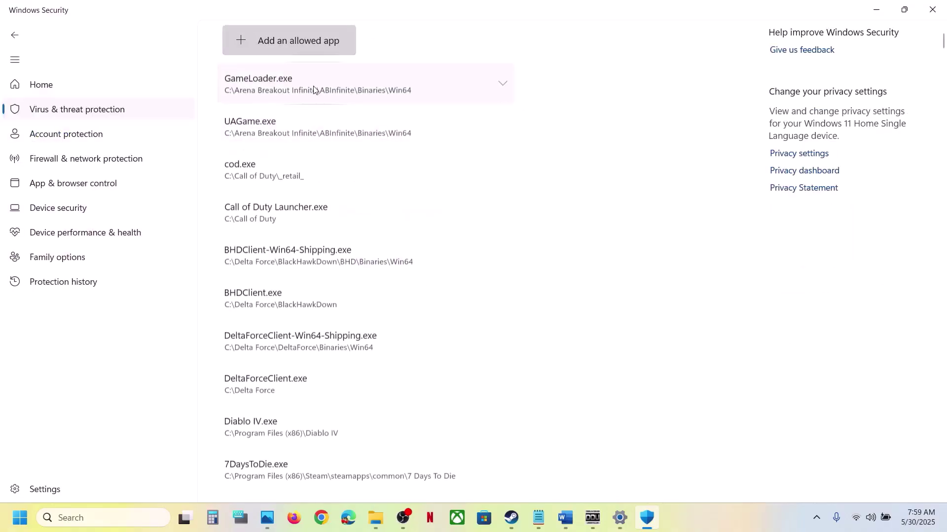
{"action": "left_click", "coordinate": [291, 47]}
{"action": "left_click", "coordinate": [277, 89]}
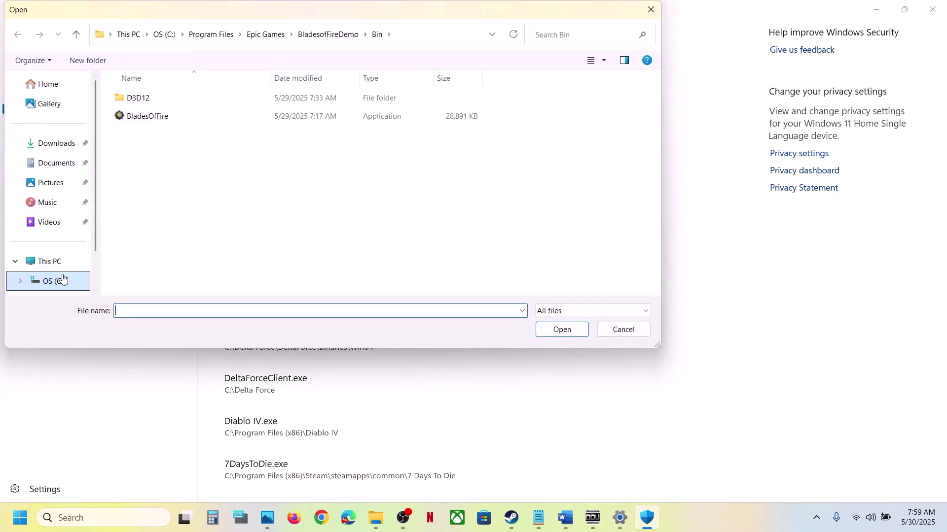
{"action": "left_click", "coordinate": [53, 262]}
{"action": "double_click", "coordinate": [159, 110]}
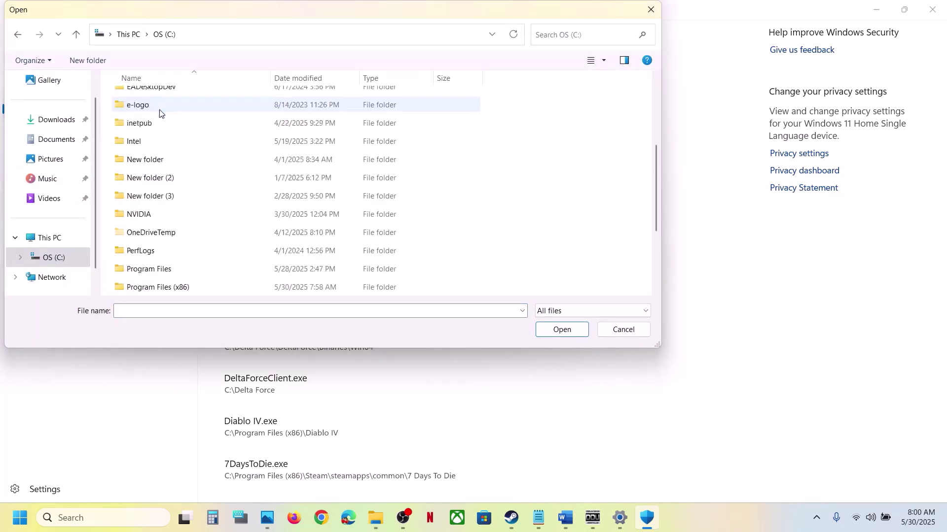
{"action": "scroll", "coordinate": [203, 219], "scroll_direction": "down", "scroll_amount": 2}
{"action": "double_click", "coordinate": [179, 161]}
{"action": "scroll", "coordinate": [177, 167], "scroll_direction": "down", "scroll_amount": 12}
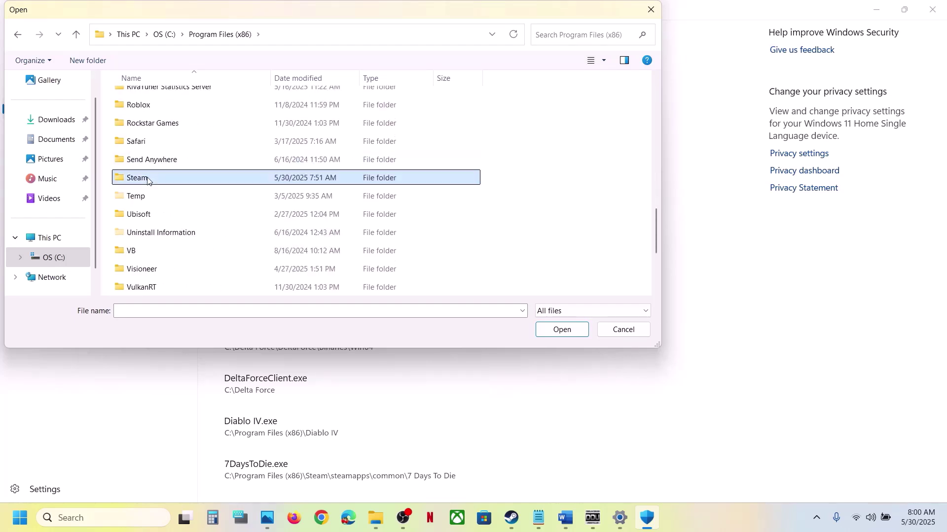
{"action": "double_click", "coordinate": [158, 175]}
{"action": "left_click", "coordinate": [151, 176]}
{"action": "double_click", "coordinate": [152, 176]}
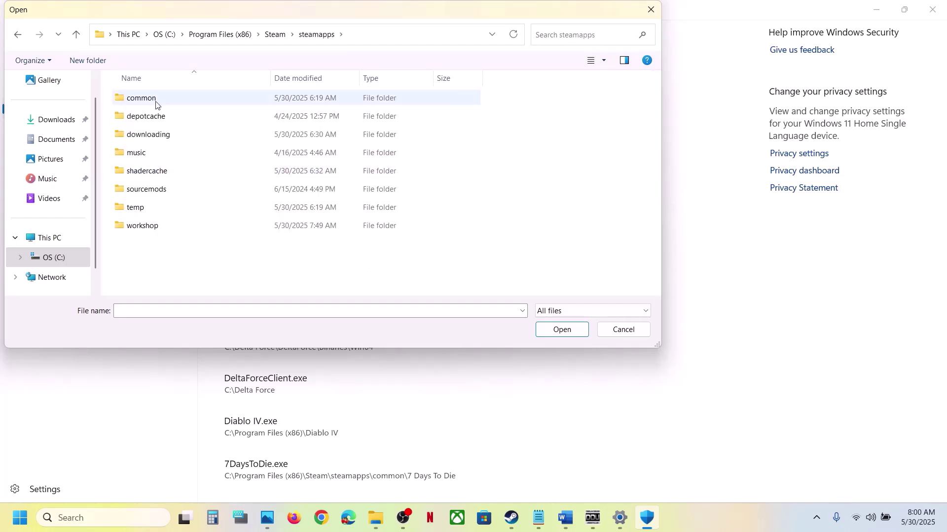
Allow the nightreign application from common\ELDEN RING NIGHTREIGN\Game through Controlled folder access
{"action": "left_click", "coordinate": [155, 98]}
{"action": "double_click", "coordinate": [154, 97]}
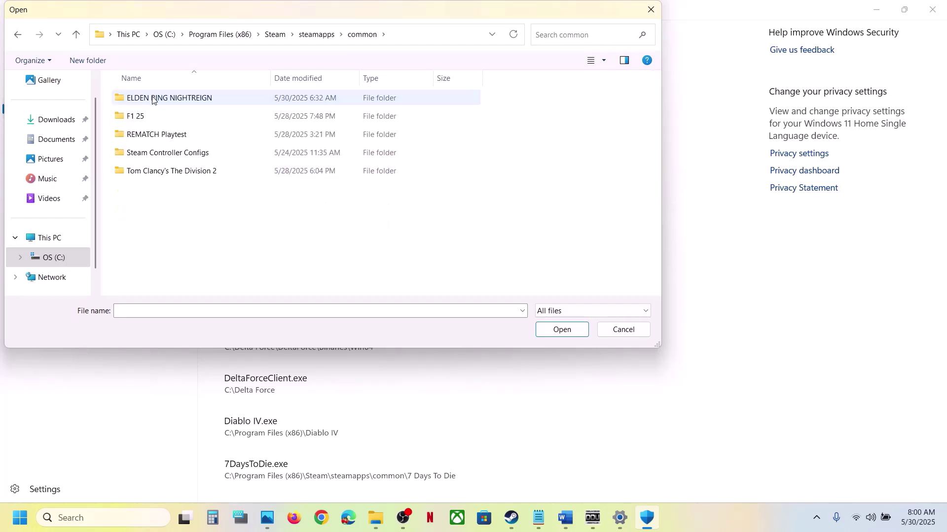
{"action": "left_click", "coordinate": [188, 101]}
{"action": "double_click", "coordinate": [188, 100]}
{"action": "double_click", "coordinate": [187, 100]}
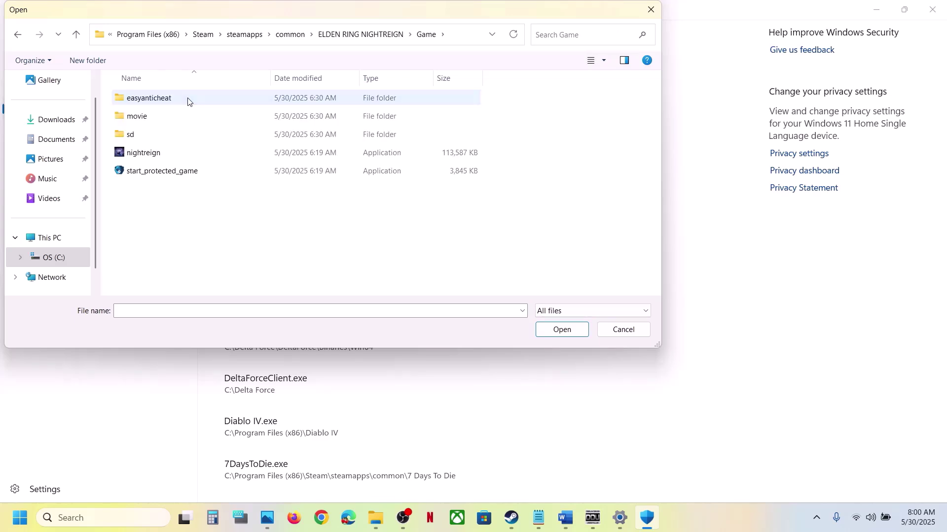
{"action": "left_click", "coordinate": [140, 157]}
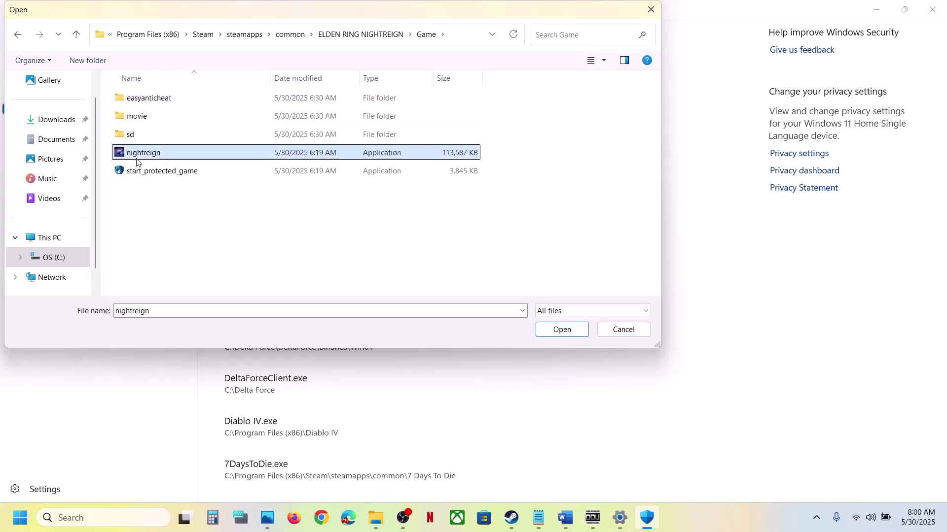
{"action": "left_click", "coordinate": [543, 331]}
Allow the start_protected_game application from the same Game folder through Controlled folder access
{"action": "left_click", "coordinate": [315, 43]}
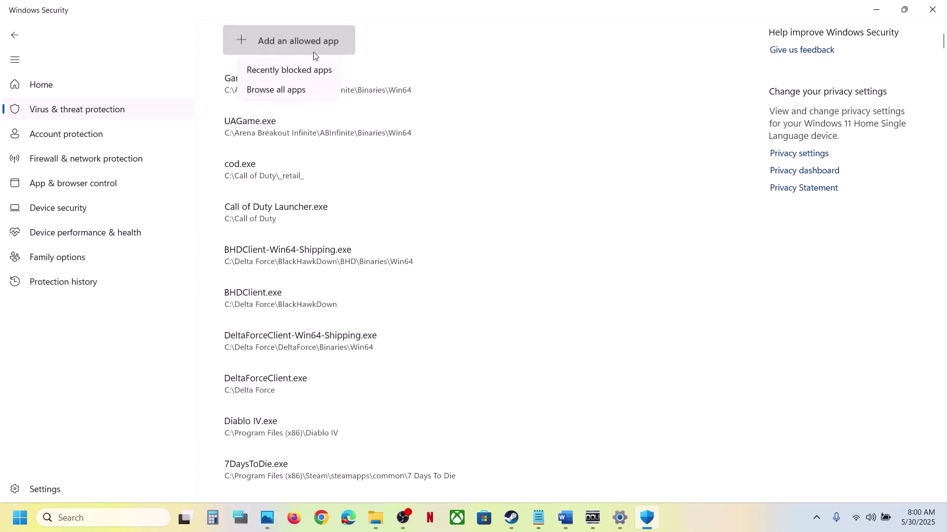
{"action": "left_click", "coordinate": [270, 90]}
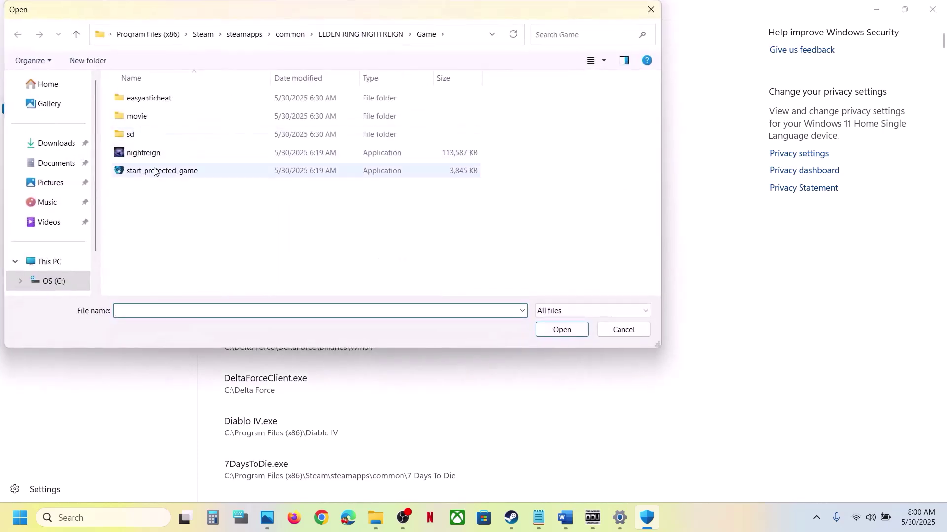
{"action": "left_click", "coordinate": [154, 171]}
{"action": "left_click", "coordinate": [562, 329]}
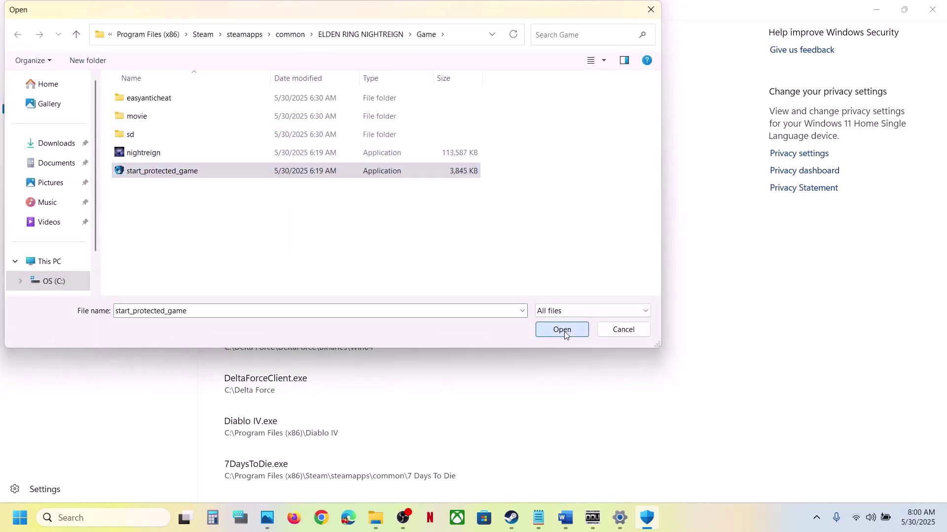
Open Windows Defender Firewall's allowed apps list in Control Panel and unlock its settings for changes
{"action": "left_click", "coordinate": [125, 520]}
{"action": "type", "text": "control"}
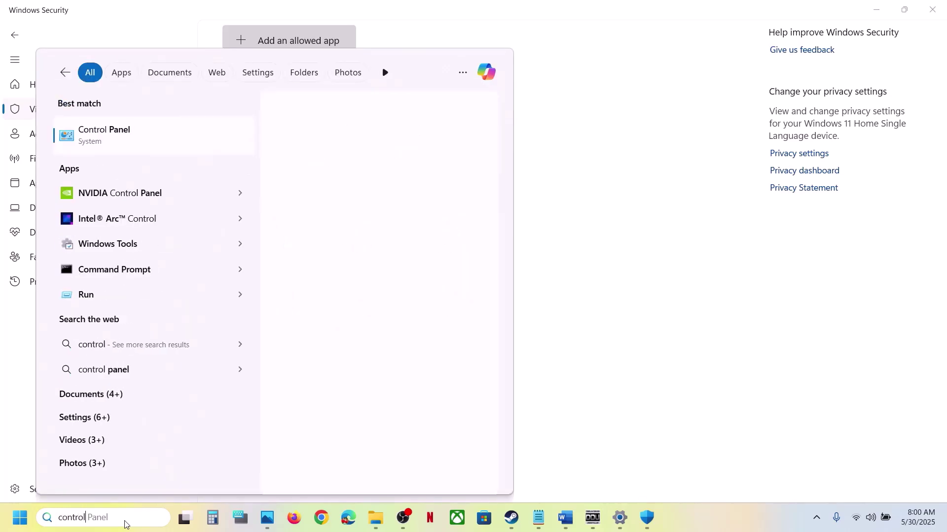
{"action": "key", "text": "Return"}
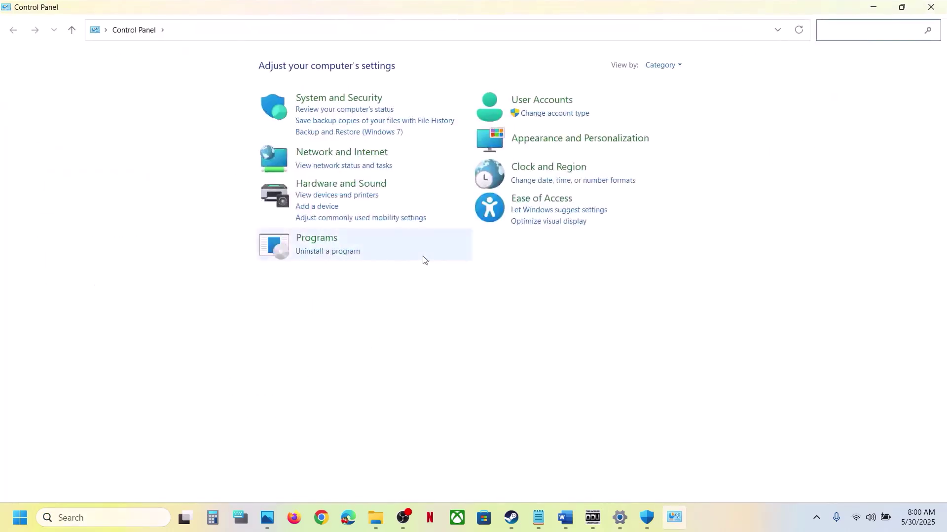
{"action": "left_click", "coordinate": [344, 99]}
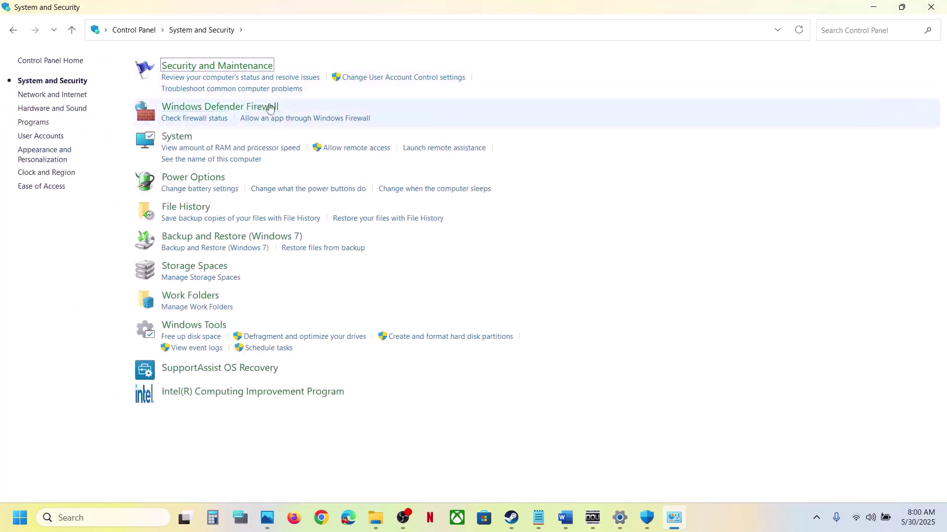
{"action": "left_click", "coordinate": [249, 110]}
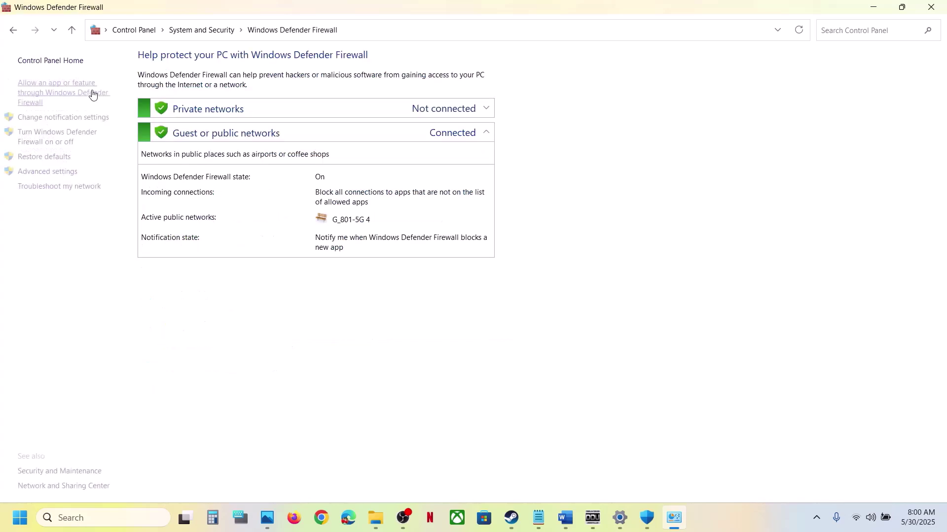
{"action": "left_click", "coordinate": [63, 94]}
{"action": "left_click", "coordinate": [615, 95]}
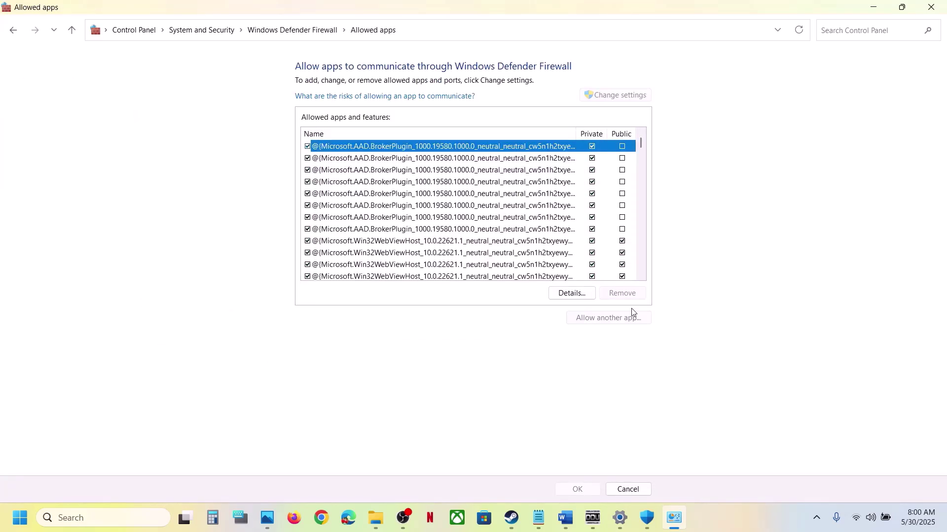
Start adding another app to the firewall's allowed list and browse to C:\Program Files (x86)\Steam\steamapps
{"action": "left_click", "coordinate": [612, 319]}
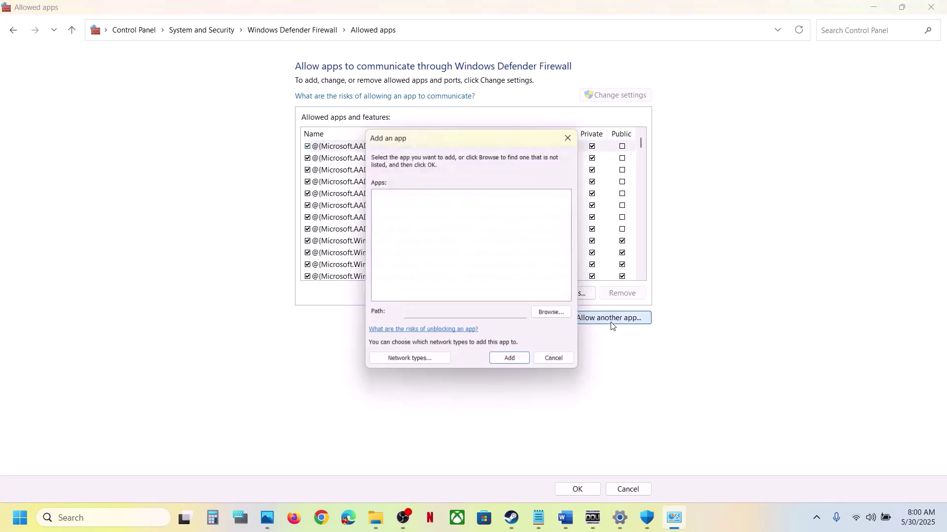
{"action": "left_click", "coordinate": [548, 318]}
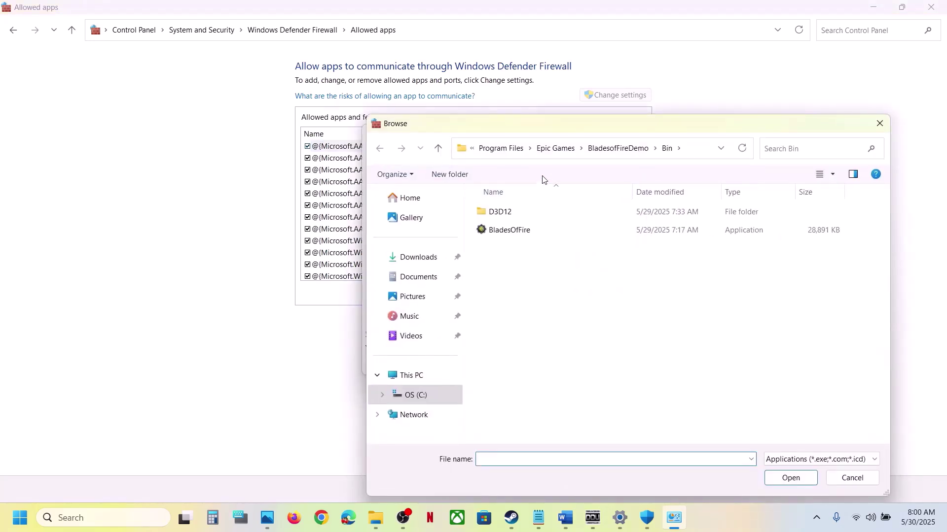
{"action": "left_click", "coordinate": [421, 376]}
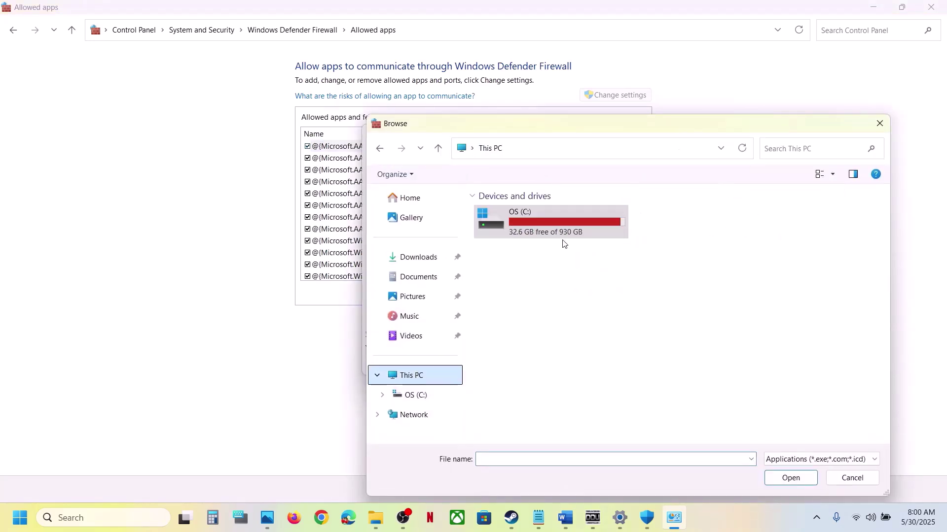
{"action": "double_click", "coordinate": [554, 236]}
{"action": "scroll", "coordinate": [554, 237], "scroll_direction": "down", "scroll_amount": 2}
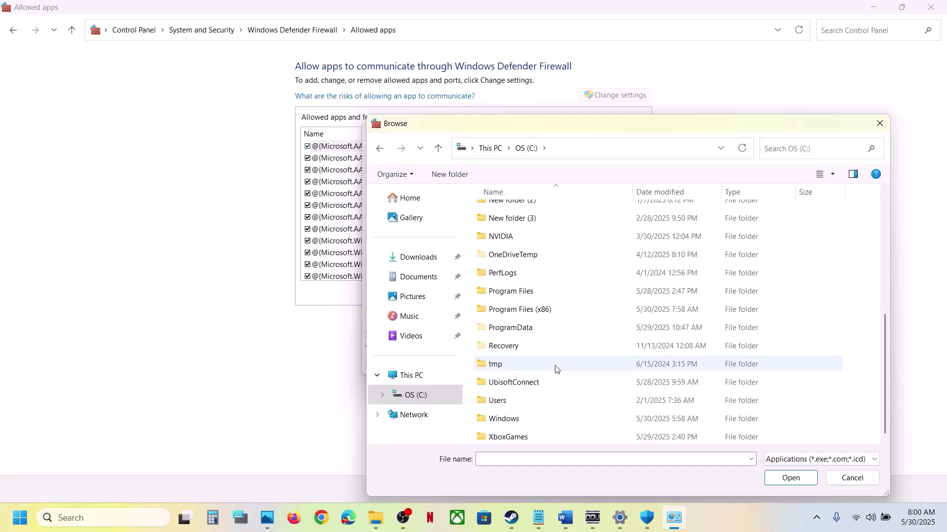
{"action": "double_click", "coordinate": [532, 309]}
{"action": "scroll", "coordinate": [531, 313], "scroll_direction": "down", "scroll_amount": 9}
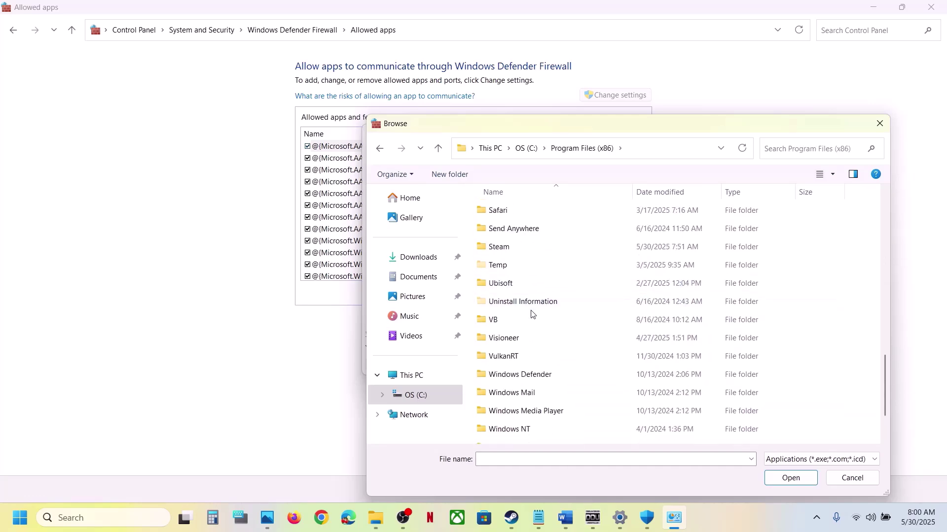
{"action": "double_click", "coordinate": [507, 247]}
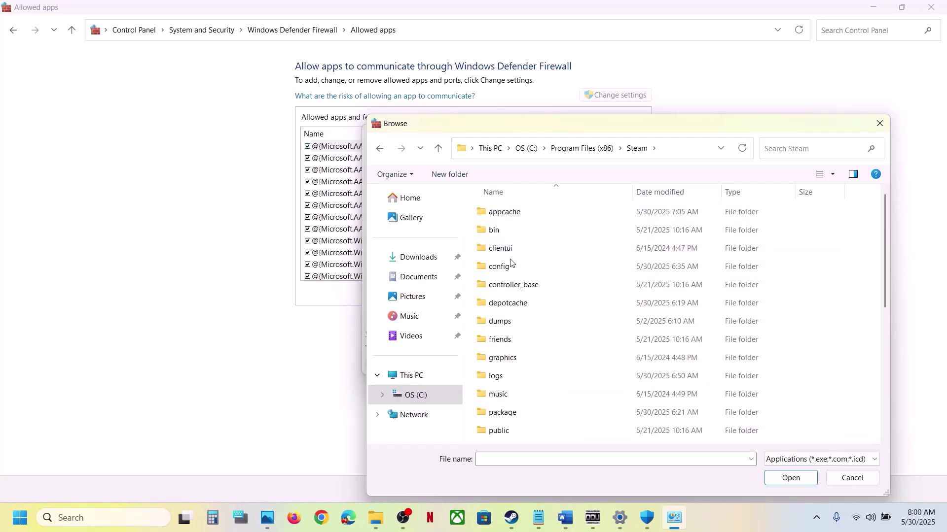
{"action": "scroll", "coordinate": [515, 286], "scroll_direction": "down", "scroll_amount": 2}
{"action": "scroll", "coordinate": [522, 375], "scroll_direction": "down", "scroll_amount": 2}
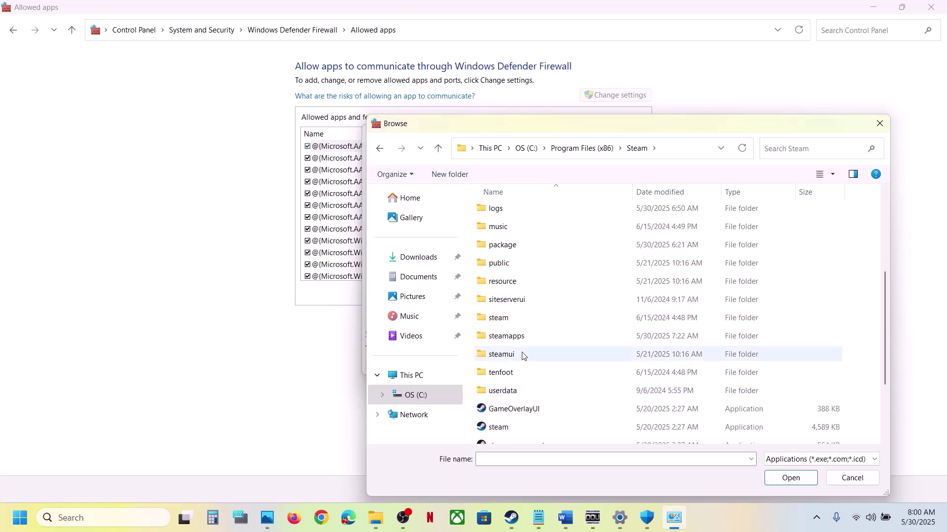
{"action": "double_click", "coordinate": [515, 337]}
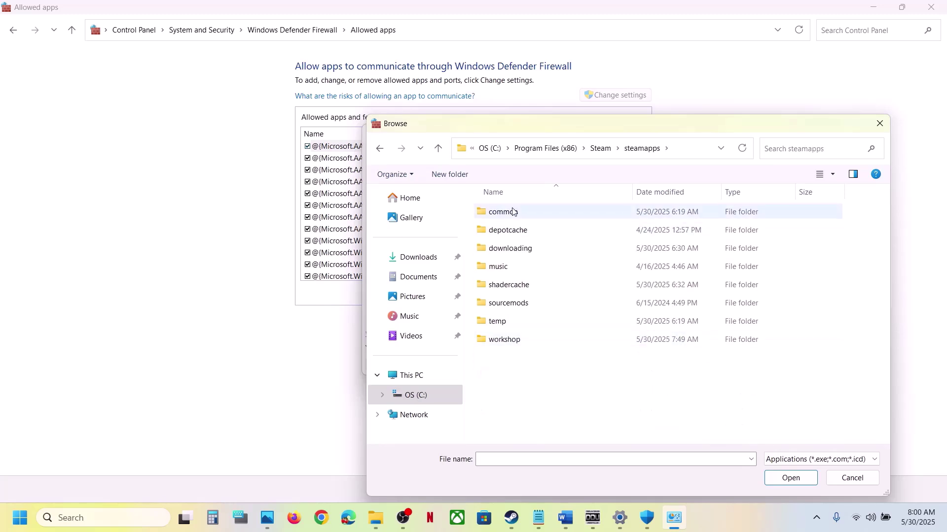
Add the nightreign application from common\ELDEN RING NIGHTREIGN\Game to the firewall's allowed apps
{"action": "double_click", "coordinate": [511, 211]}
{"action": "double_click", "coordinate": [511, 211]}
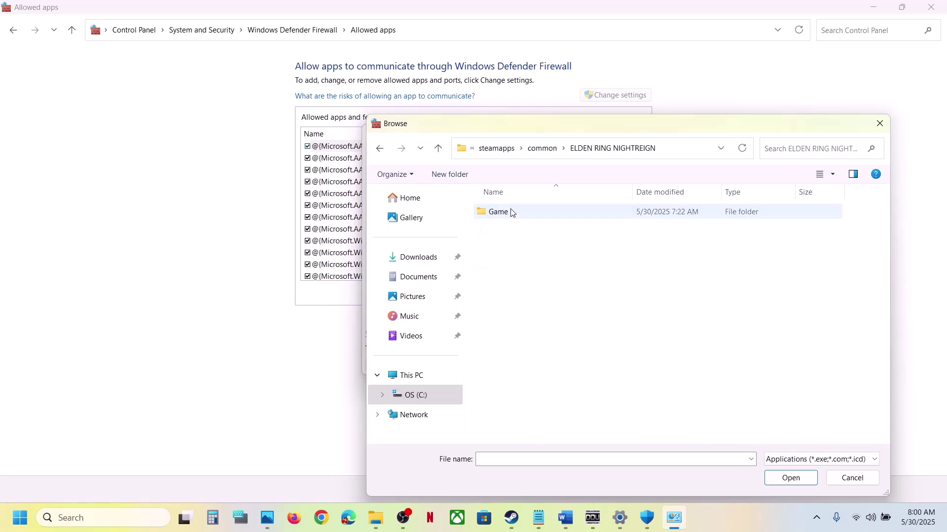
{"action": "double_click", "coordinate": [513, 212]}
{"action": "left_click", "coordinate": [504, 266]}
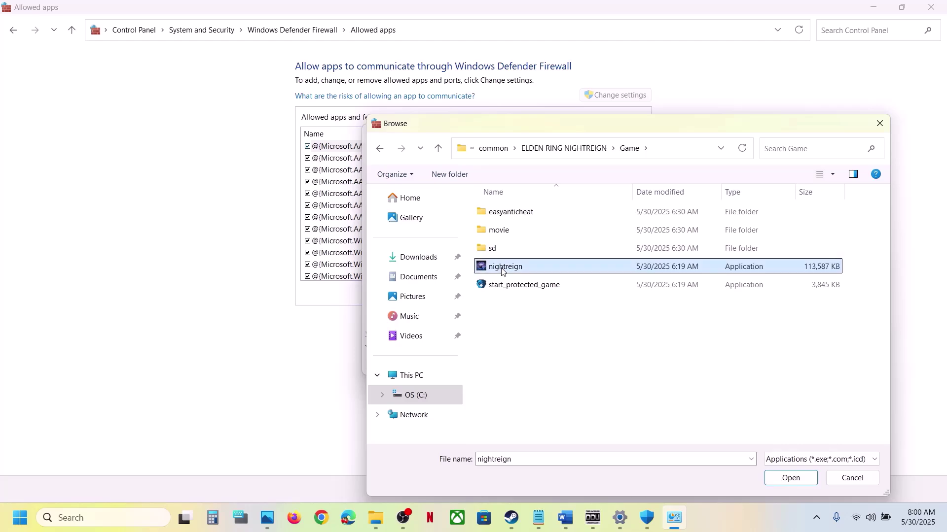
{"action": "left_click", "coordinate": [791, 478]}
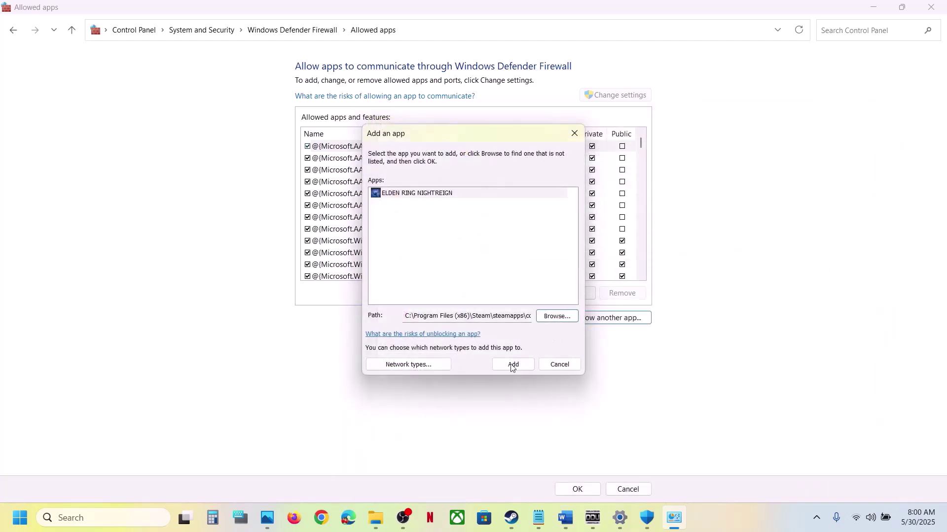
{"action": "left_click", "coordinate": [512, 365]}
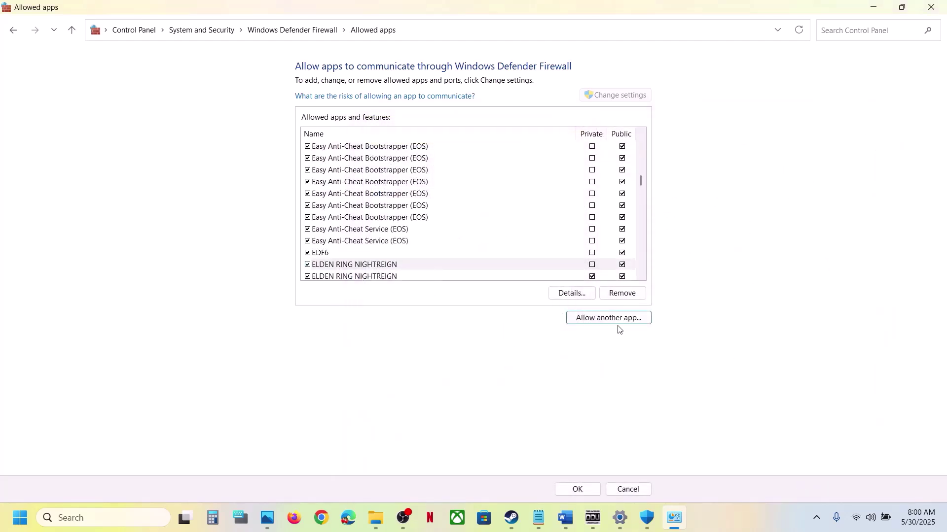
Try to add the start_protected_game application from ELDEN RING NIGHTREIGN\Game to the firewall's allowed apps
{"action": "left_click", "coordinate": [606, 318]}
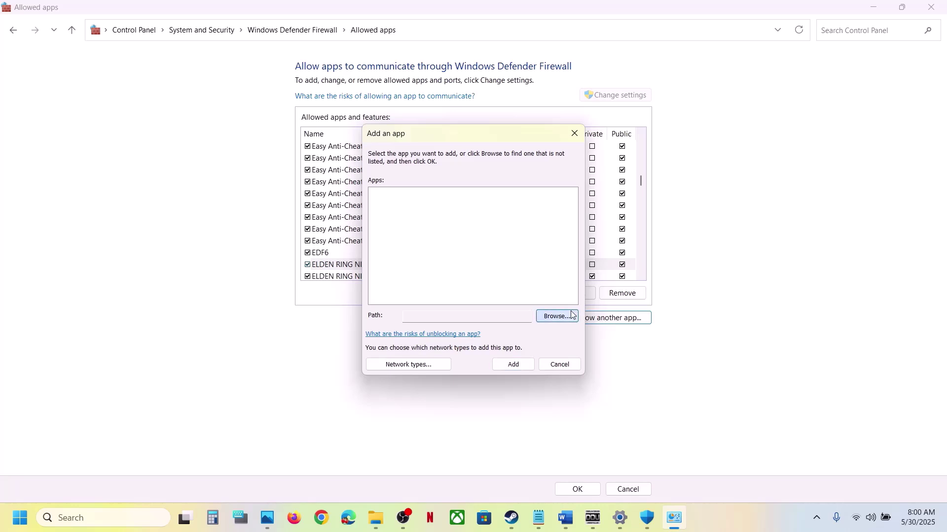
{"action": "left_click", "coordinate": [557, 316]}
{"action": "left_click", "coordinate": [517, 286]}
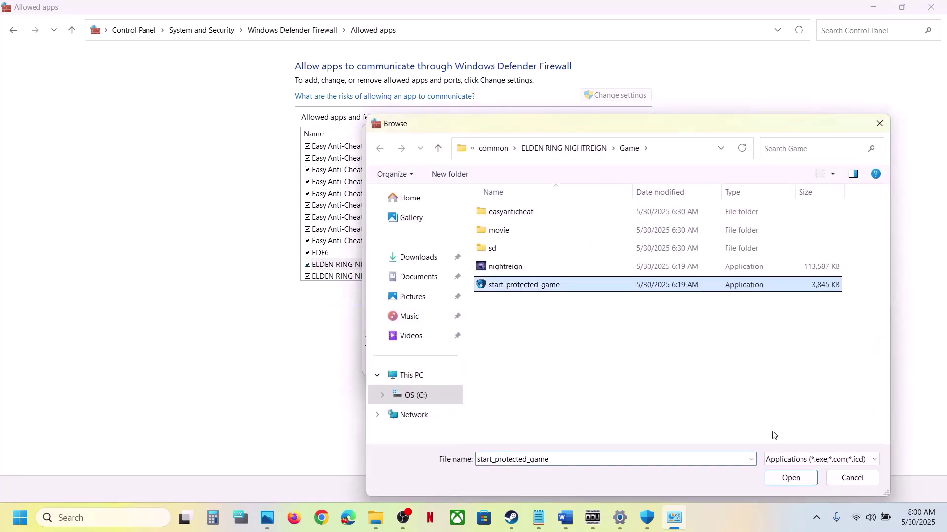
{"action": "left_click", "coordinate": [790, 478]}
{"action": "left_click", "coordinate": [515, 365]}
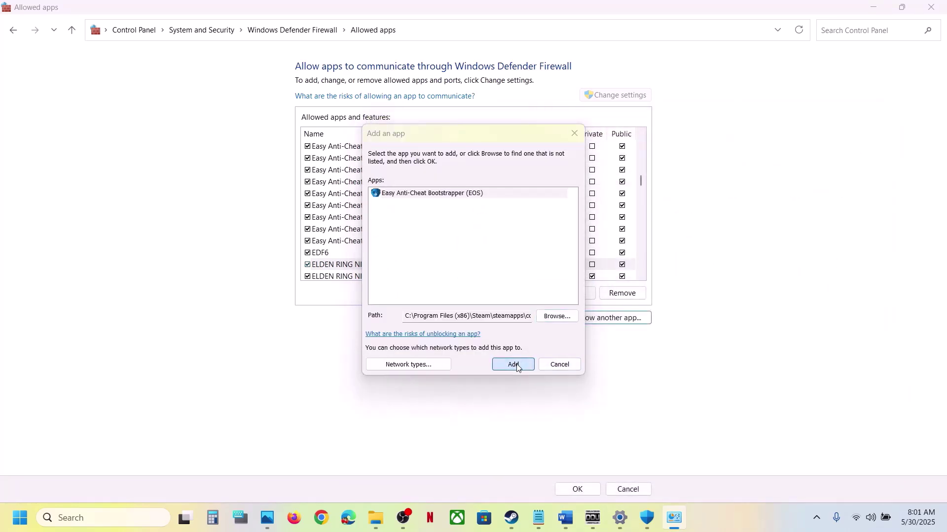
{"action": "left_click", "coordinate": [556, 305]}
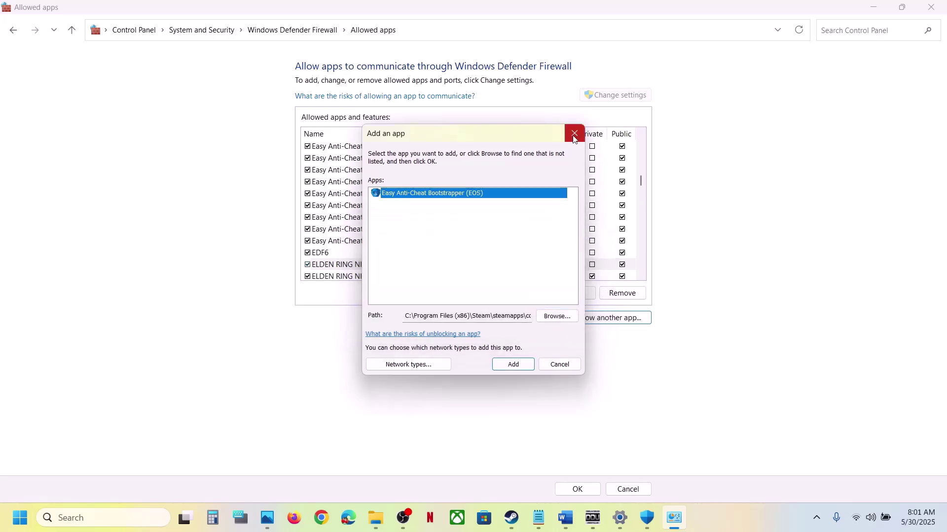
{"action": "left_click", "coordinate": [573, 133]}
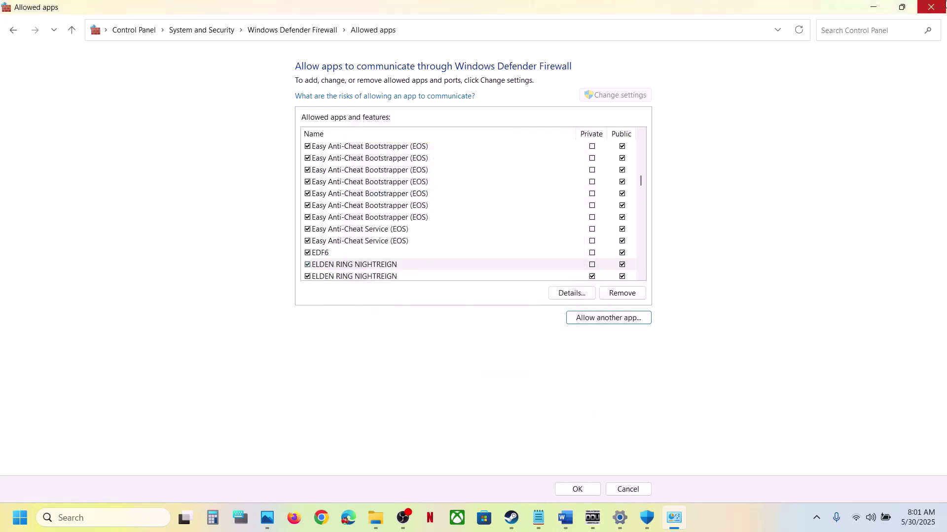
Close the firewall's allowed apps window, Windows Security and the remaining settings window to return to the Steam library
{"action": "left_click", "coordinate": [940, 5]}
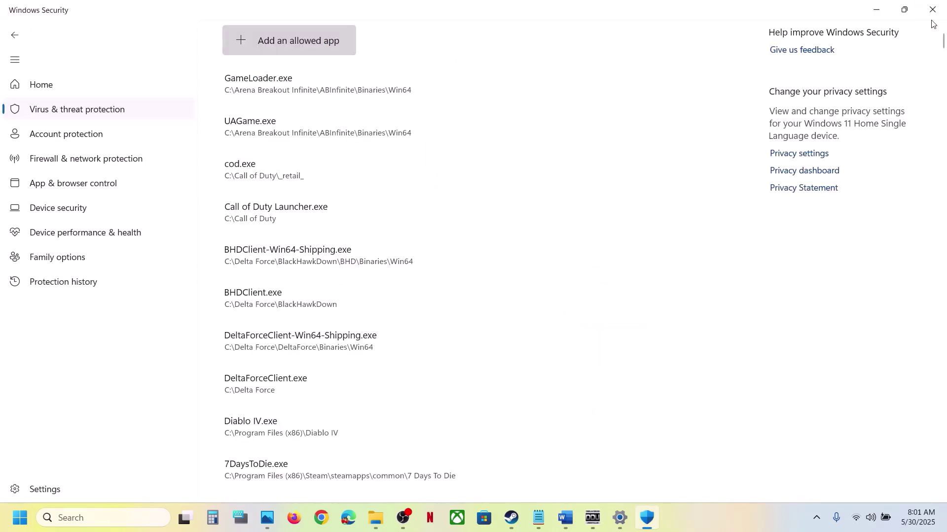
{"action": "left_click", "coordinate": [938, 9]}
{"action": "left_click", "coordinate": [935, 16]}
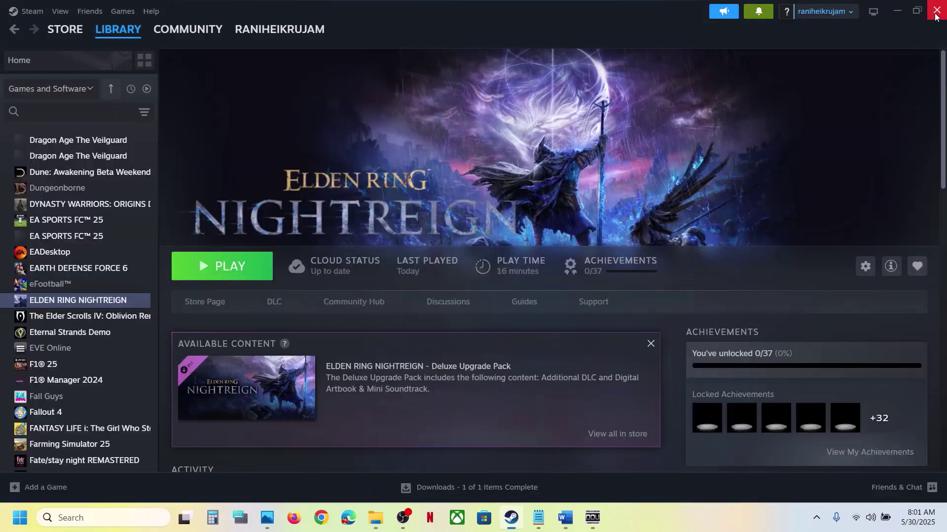
Switch to the Word document and review Step 6 on clean graphics driver installation, including its NVIDIA and AMD links
{"action": "left_click", "coordinate": [574, 517]}
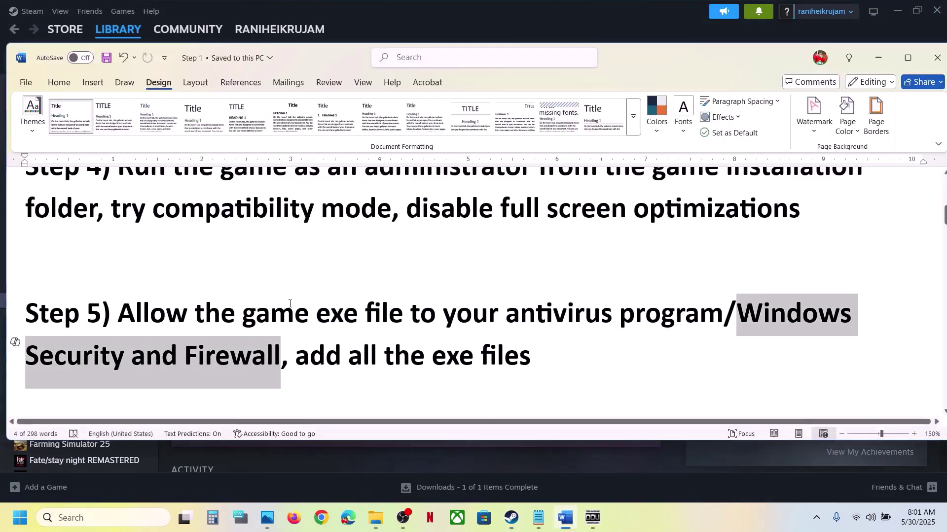
{"action": "scroll", "coordinate": [289, 304], "scroll_direction": "down", "scroll_amount": 3}
{"action": "scroll", "coordinate": [289, 304], "scroll_direction": "down", "scroll_amount": 2}
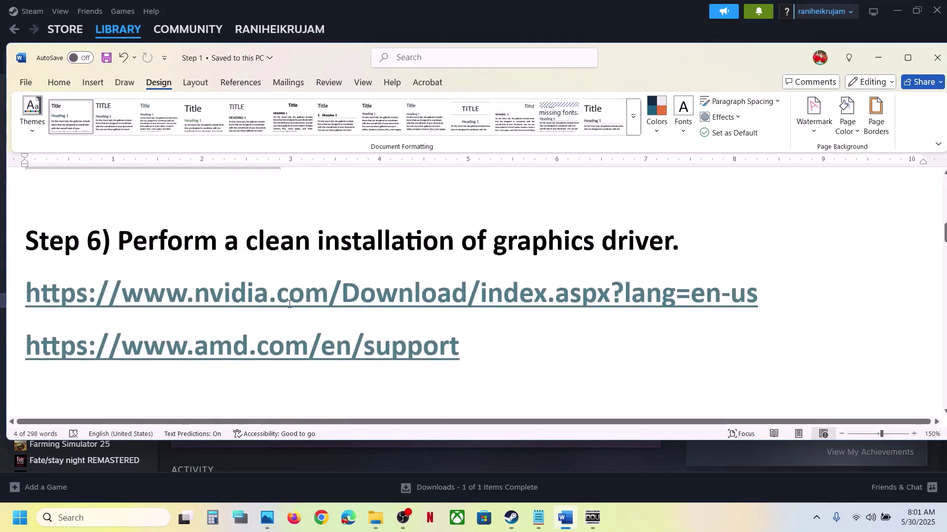
{"action": "left_click_drag", "start_coordinate": [145, 244], "coordinate": [676, 244]}
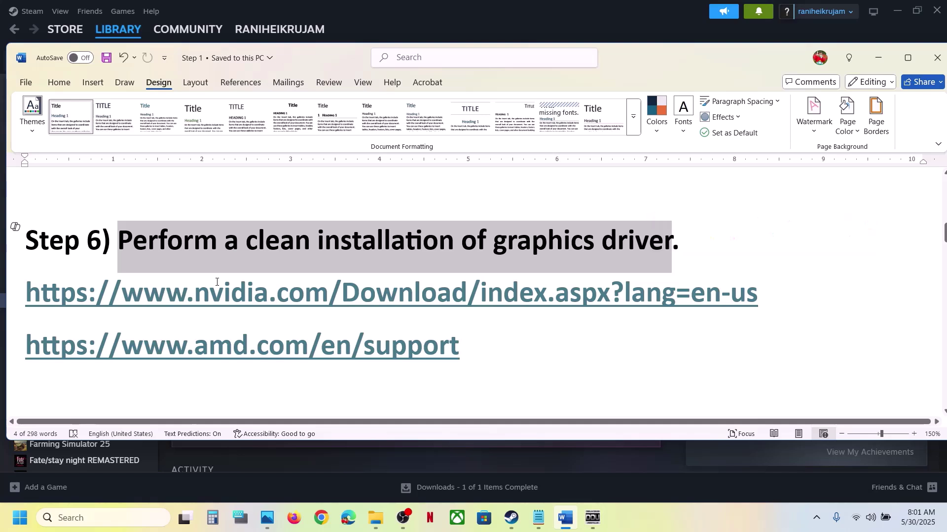
{"action": "left_click", "coordinate": [296, 295]}
{"action": "left_click_drag", "start_coordinate": [144, 296], "coordinate": [503, 303]}
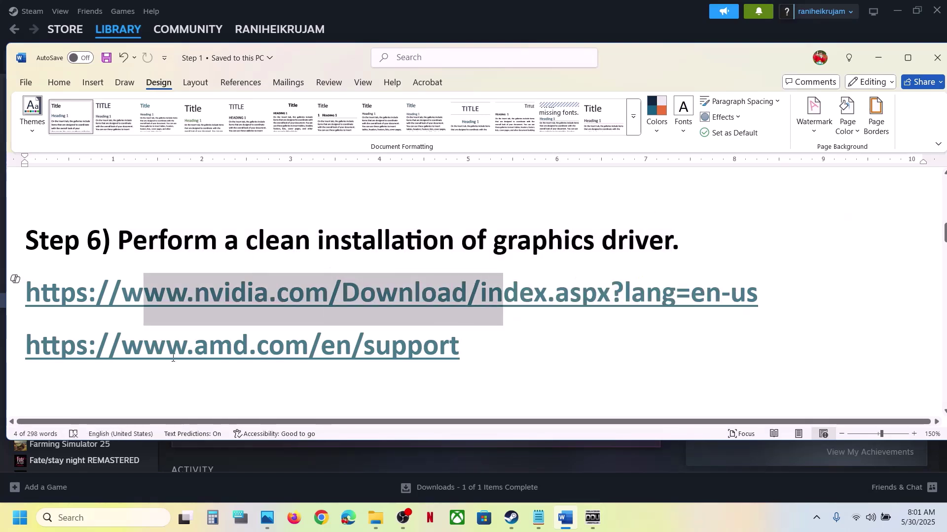
{"action": "left_click_drag", "start_coordinate": [166, 347], "coordinate": [326, 359]}
{"action": "left_click_drag", "start_coordinate": [223, 296], "coordinate": [422, 298]}
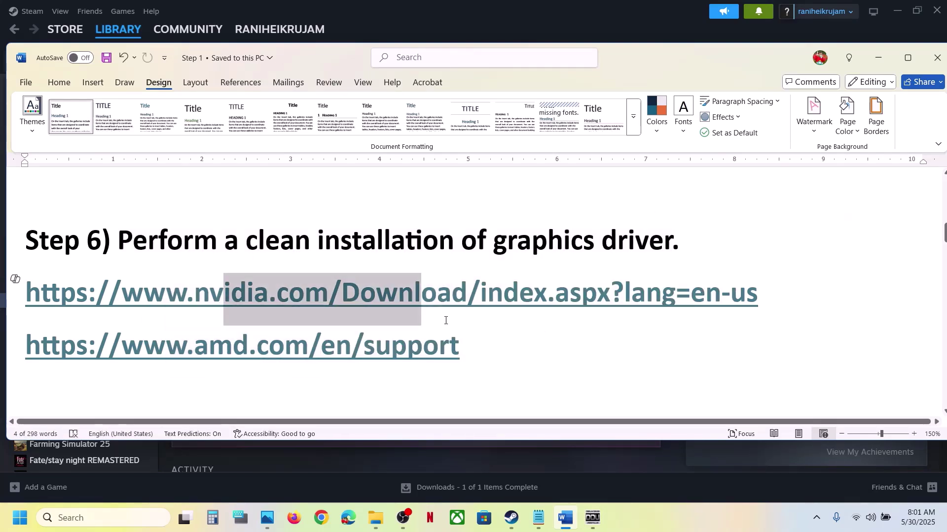
On NVIDIA's drivers page, choose Windows 11 as the operating system and find drivers for the GeForce RTX 3050 Laptop GPU
{"action": "left_click", "coordinate": [662, 531]}
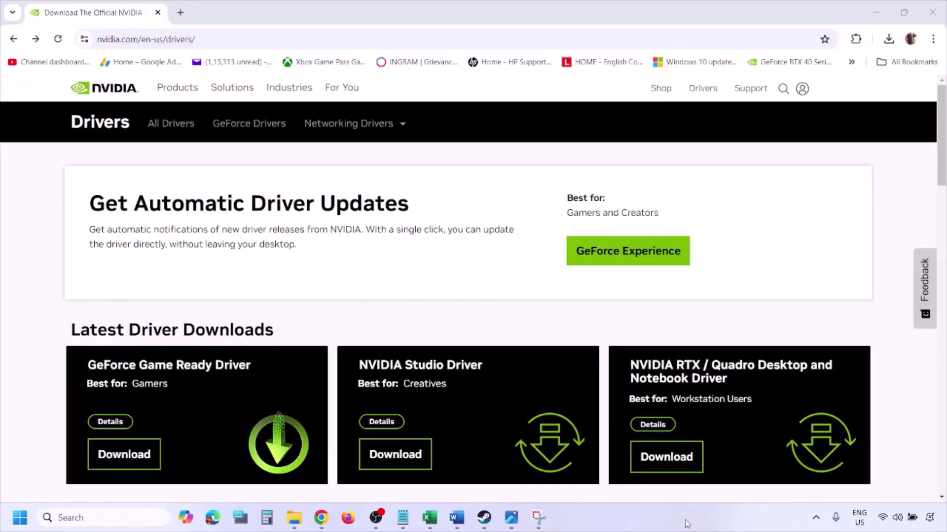
{"action": "scroll", "coordinate": [221, 302], "scroll_direction": "down", "scroll_amount": 9}
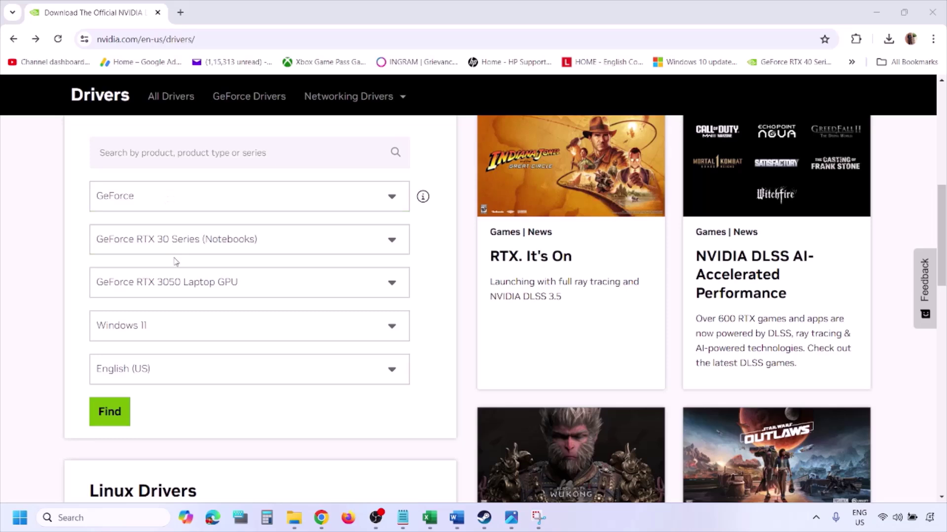
{"action": "left_click", "coordinate": [156, 330]}
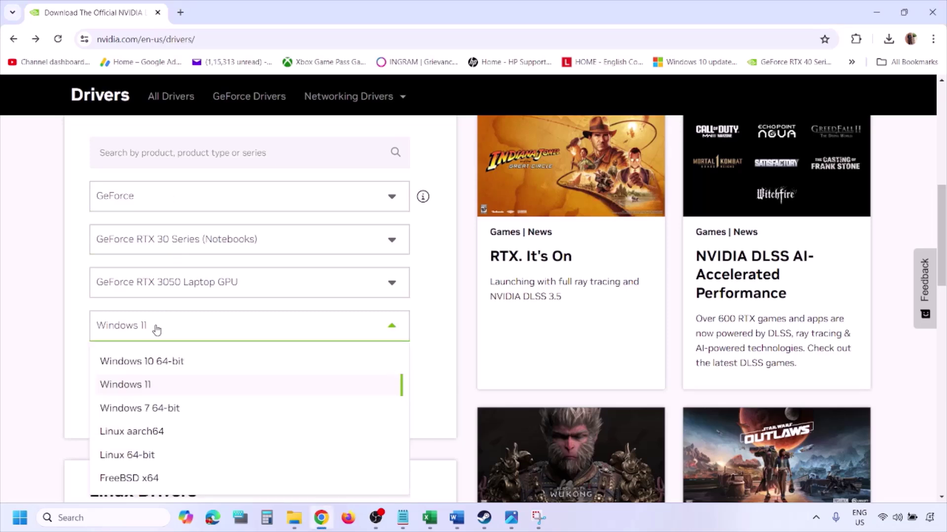
{"action": "left_click", "coordinate": [138, 390]}
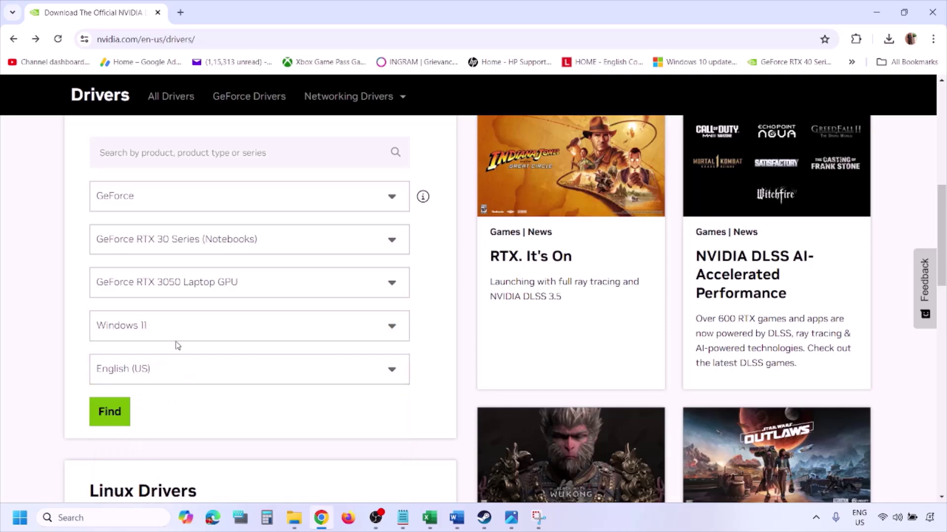
{"action": "left_click", "coordinate": [112, 416]}
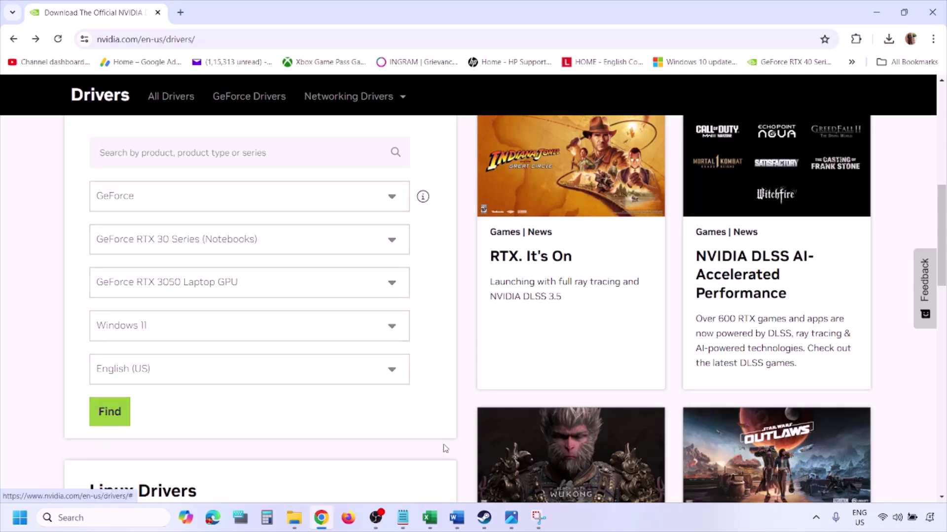
Review the Photos images 1.png to 5.png covering the driver download and custom clean installation, and open the computer's power options
{"action": "left_click", "coordinate": [513, 526]}
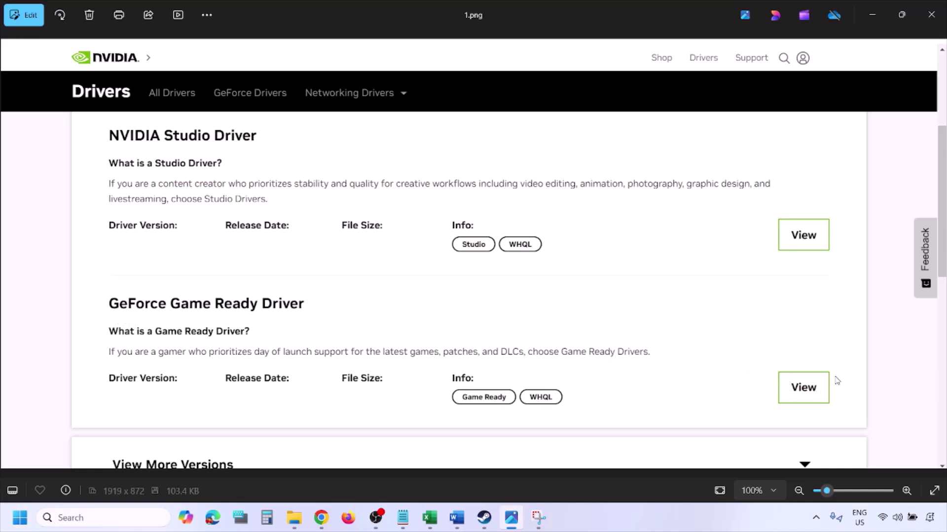
{"action": "key", "text": "Right"}
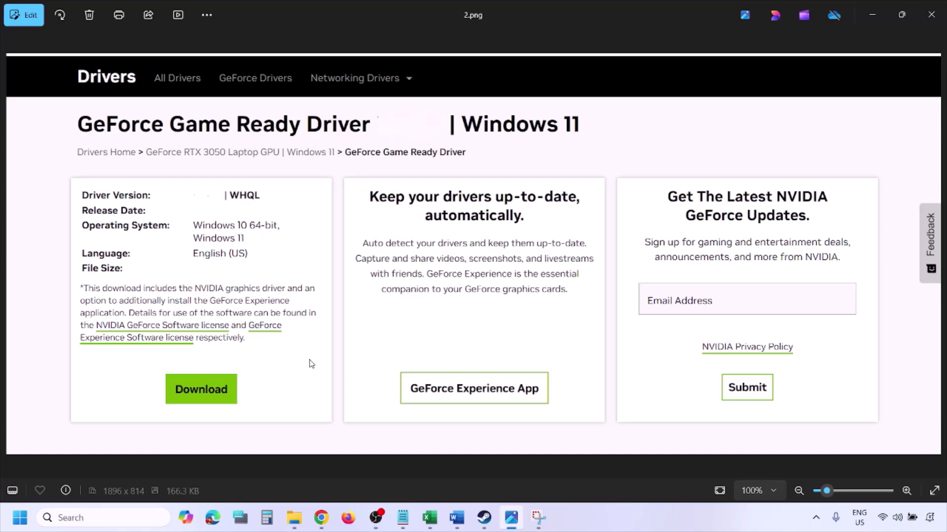
{"action": "key", "text": "Right"}
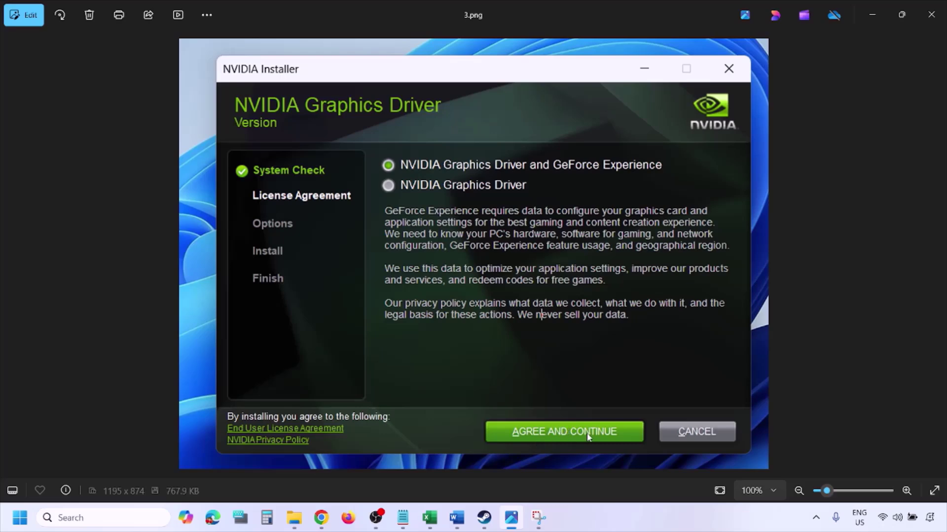
{"action": "key", "text": "Right"}
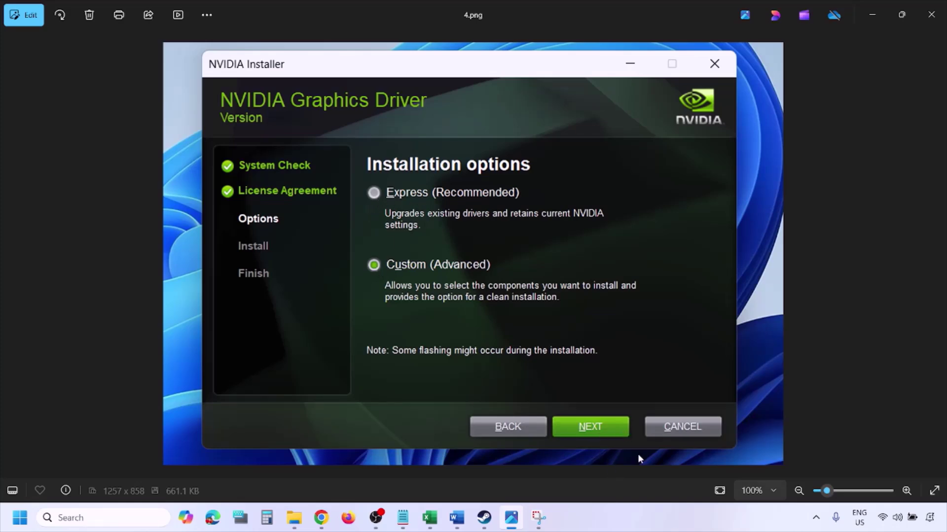
{"action": "key", "text": "Right"}
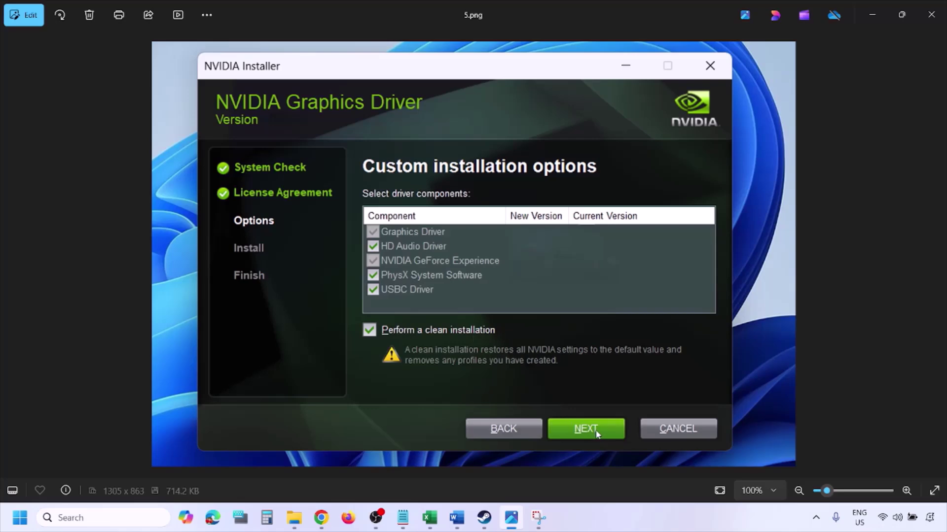
{"action": "left_click", "coordinate": [18, 518]}
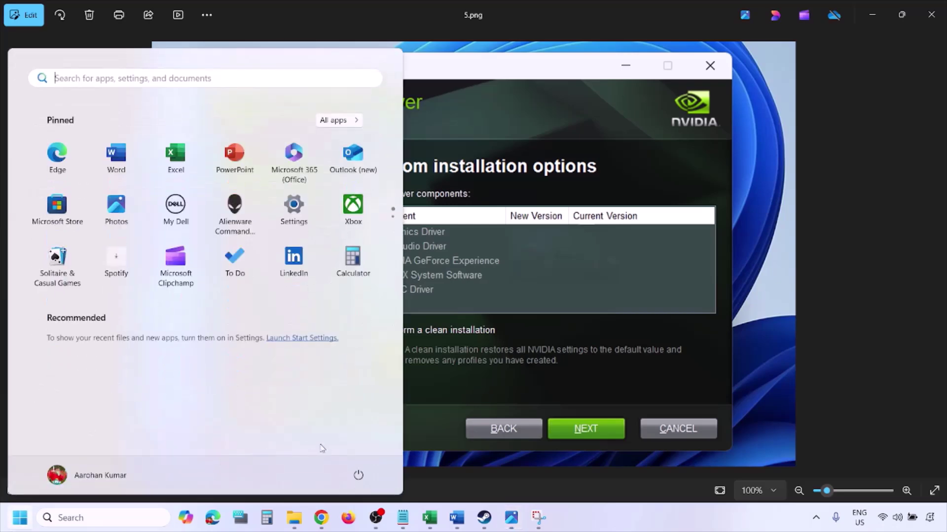
{"action": "left_click", "coordinate": [359, 476]}
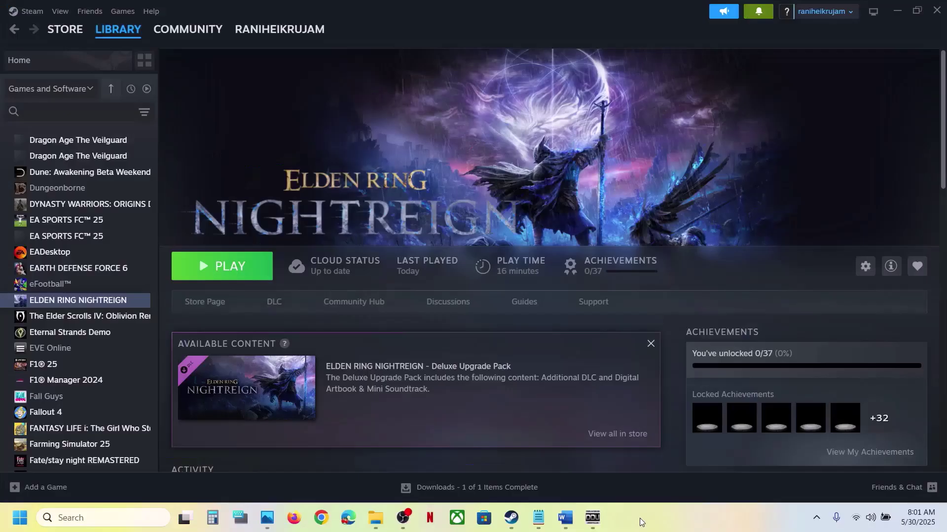
Copy the phrase "Display Driver Uninstaller (DDU)" from Step 7 of the Word document
{"action": "left_click", "coordinate": [566, 518]}
{"action": "scroll", "coordinate": [372, 301], "scroll_direction": "down", "scroll_amount": 3}
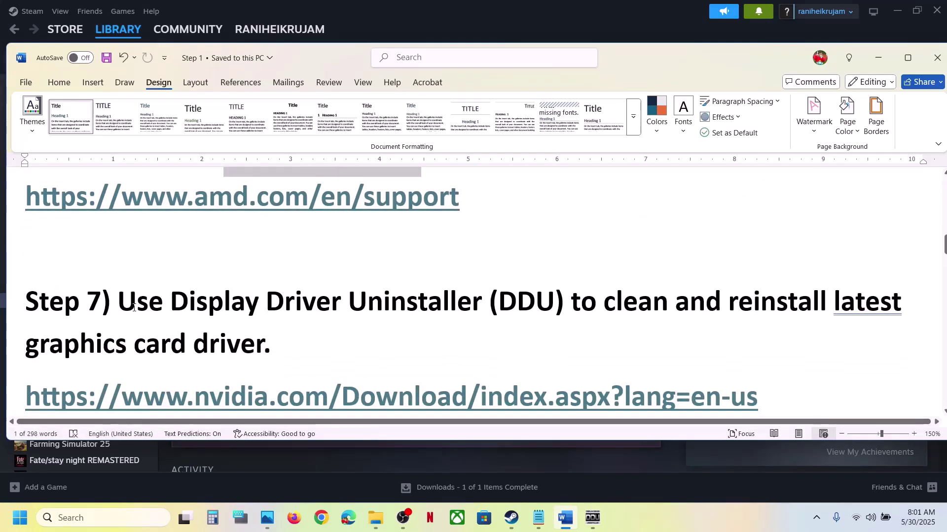
{"action": "left_click_drag", "start_coordinate": [119, 309], "coordinate": [416, 309]}
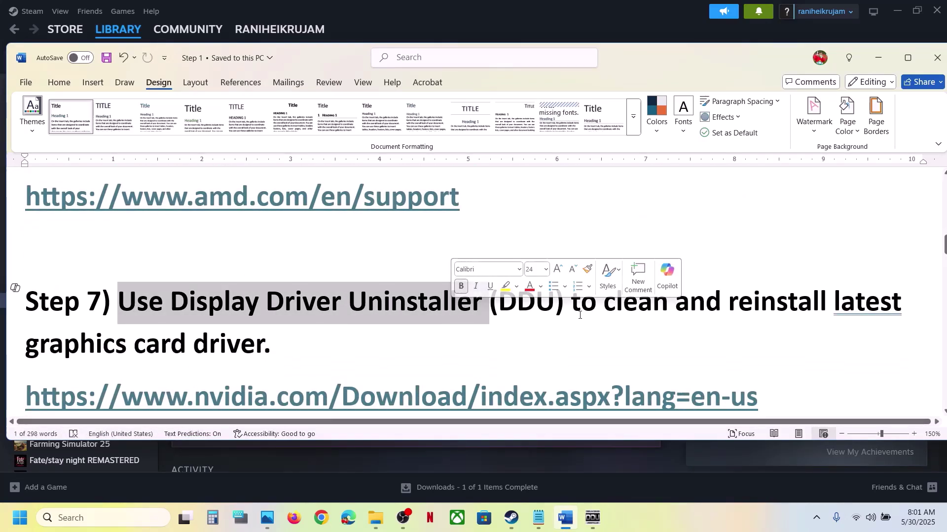
{"action": "left_click_drag", "start_coordinate": [572, 310], "coordinate": [248, 346]}
{"action": "left_click", "coordinate": [248, 346]}
{"action": "scroll", "coordinate": [169, 370], "scroll_direction": "down", "scroll_amount": 2}
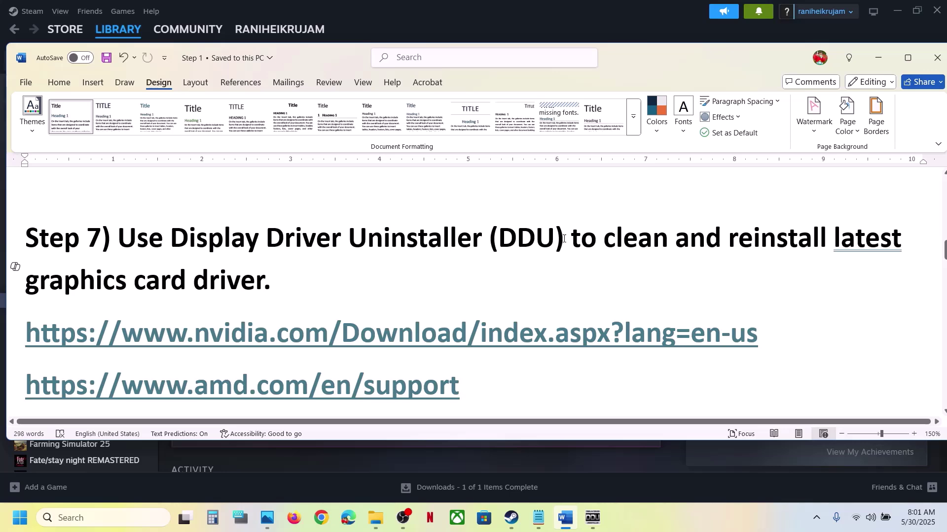
{"action": "left_click_drag", "start_coordinate": [568, 238], "coordinate": [192, 240]}
{"action": "key", "text": "ctrl+c"}
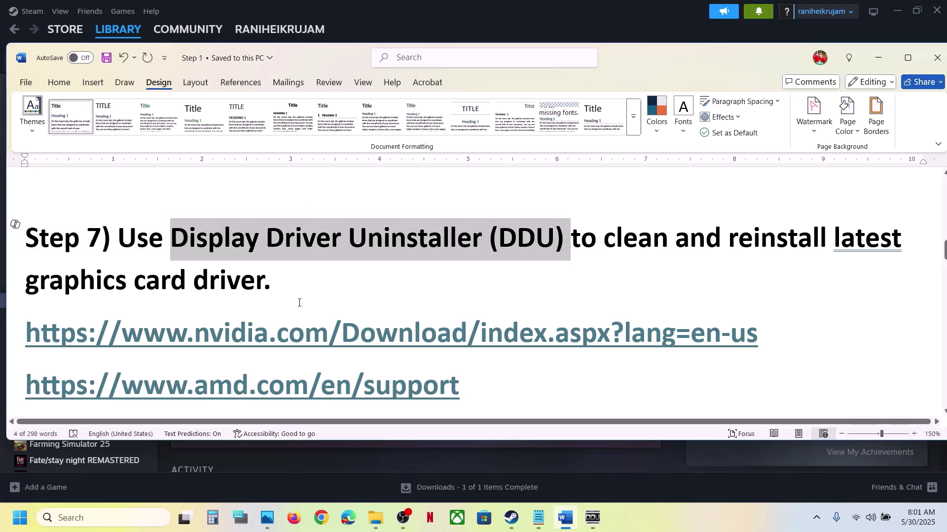
Switch to Chrome and search Google for the copied phrase "Display Driver Uninstaller (DDU)"
{"action": "left_click", "coordinate": [321, 518]}
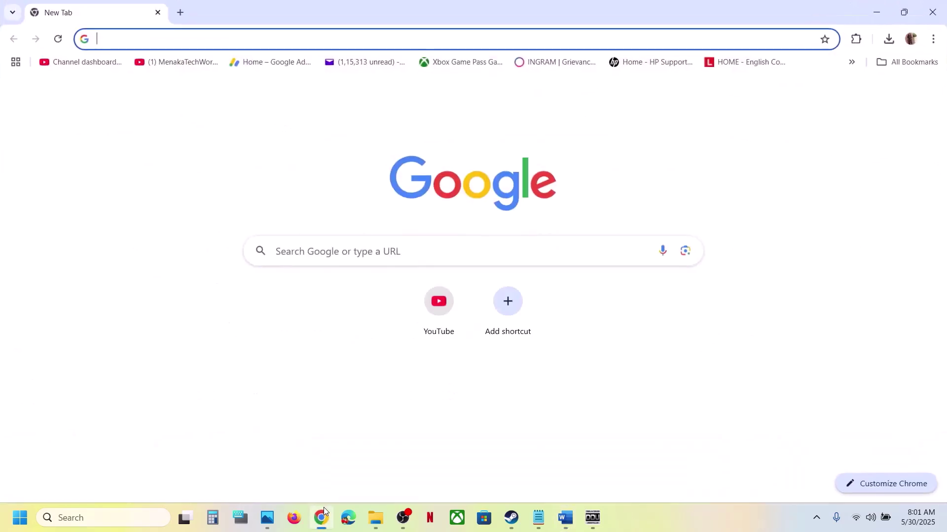
{"action": "key", "text": "ctrl+v"}
{"action": "key", "text": "Return"}
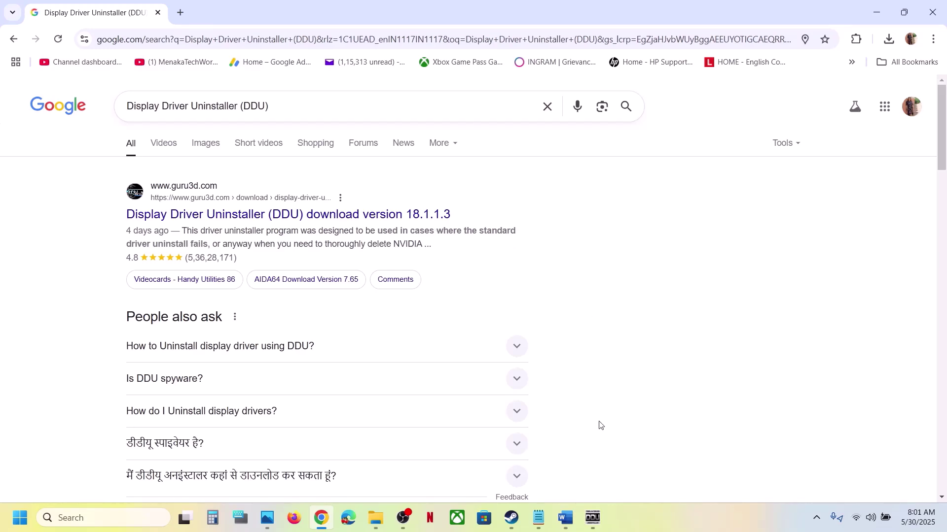
Switch to Display Driver Uninstaller, select NVIDIA as the GPU vendor, and return to the Chrome search results
{"action": "mouse_move", "coordinate": [592, 526]}
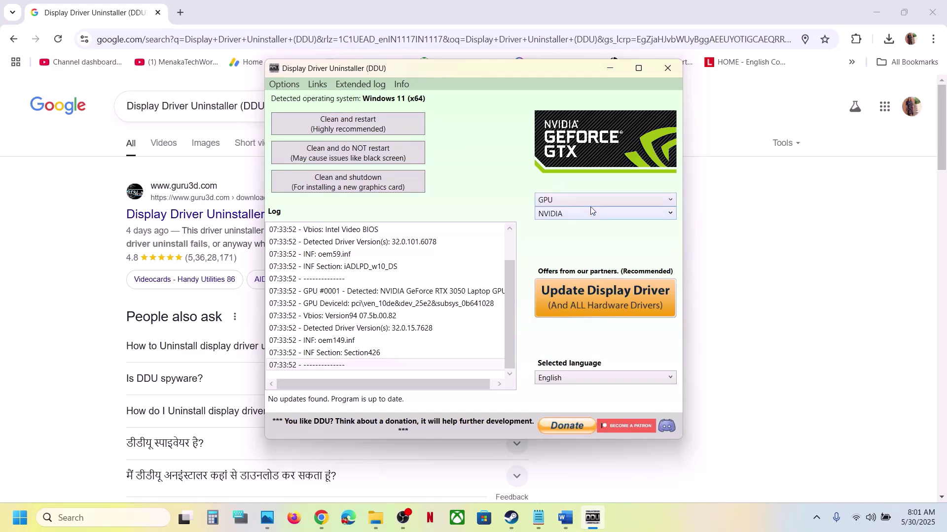
{"action": "left_click", "coordinate": [583, 219]}
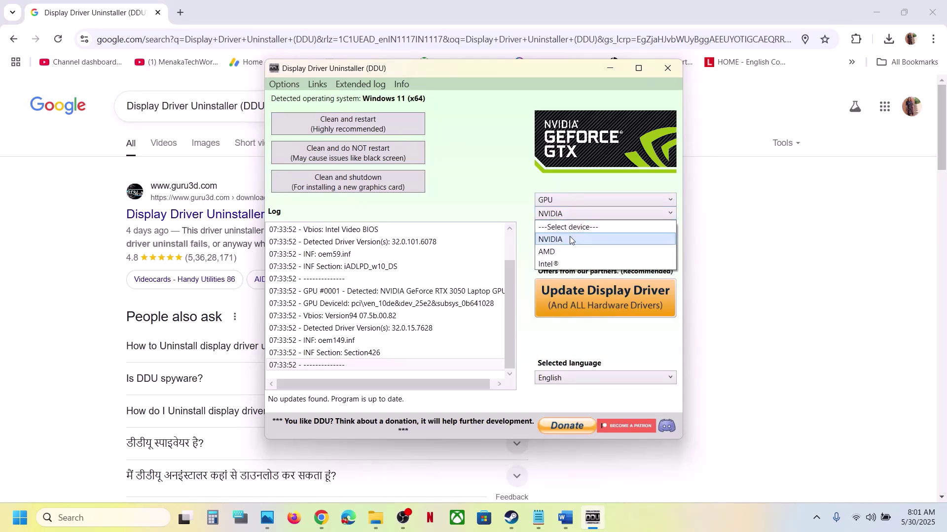
{"action": "left_click", "coordinate": [570, 236]}
{"action": "left_click", "coordinate": [572, 215]}
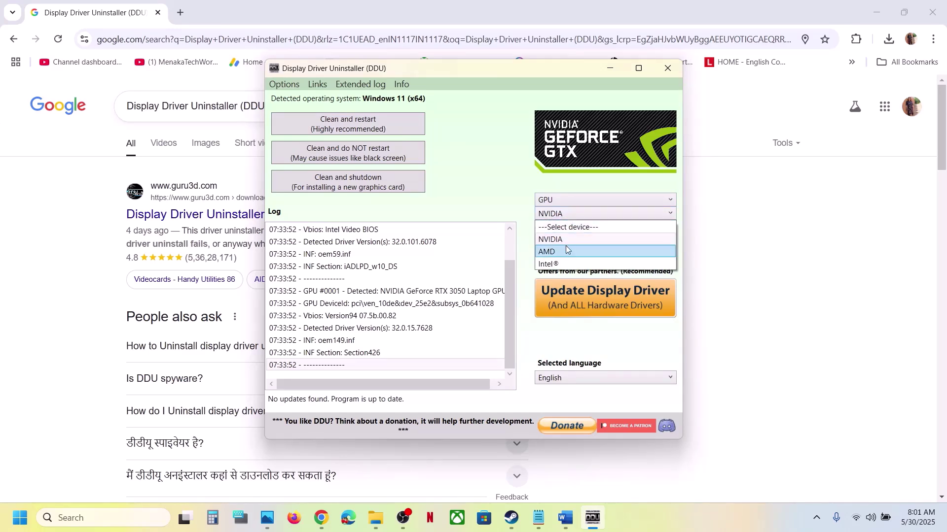
{"action": "left_click", "coordinate": [568, 240]}
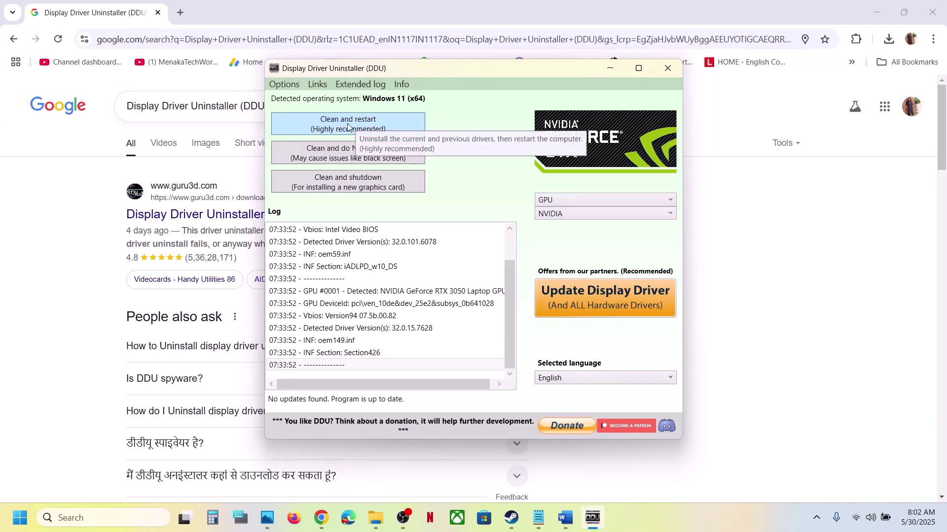
{"action": "left_click", "coordinate": [42, 275]}
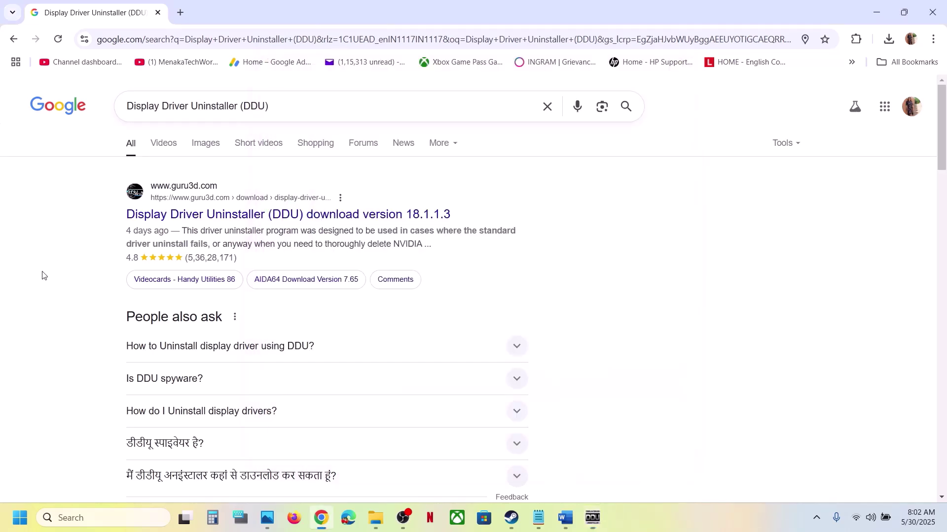
Switch to the Word document and review the NVIDIA and AMD driver download links under Step 7
{"action": "left_click", "coordinate": [21, 518]}
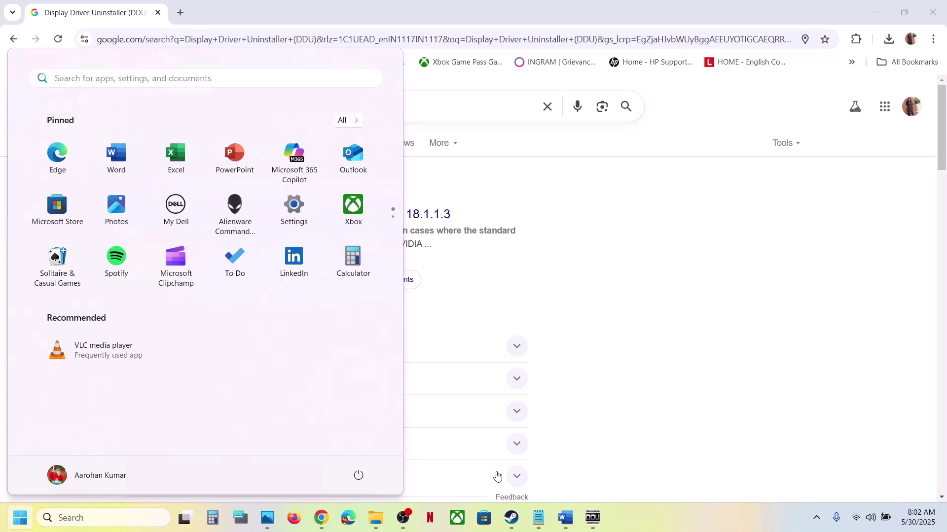
{"action": "left_click", "coordinate": [641, 449]}
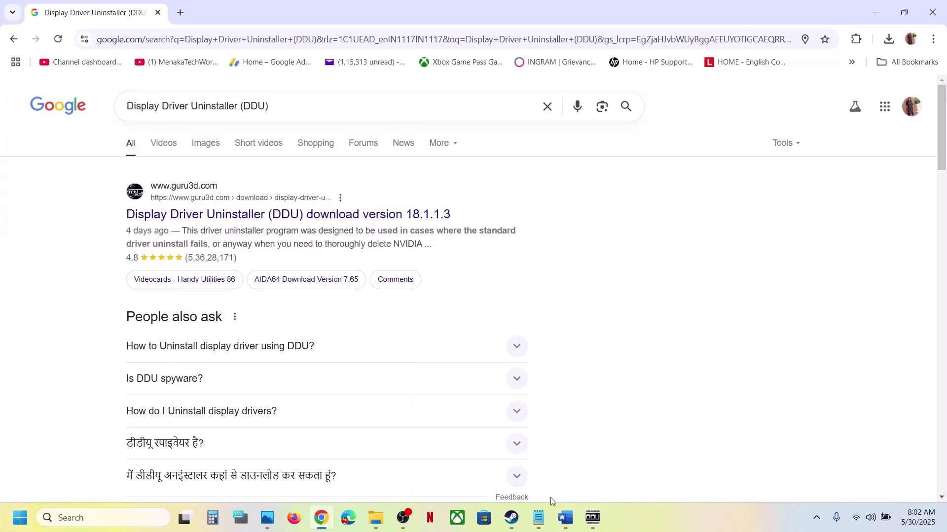
{"action": "left_click", "coordinate": [566, 519]}
{"action": "left_click_drag", "start_coordinate": [166, 335], "coordinate": [471, 329]}
{"action": "scroll", "coordinate": [372, 334], "scroll_direction": "down", "scroll_amount": 1}
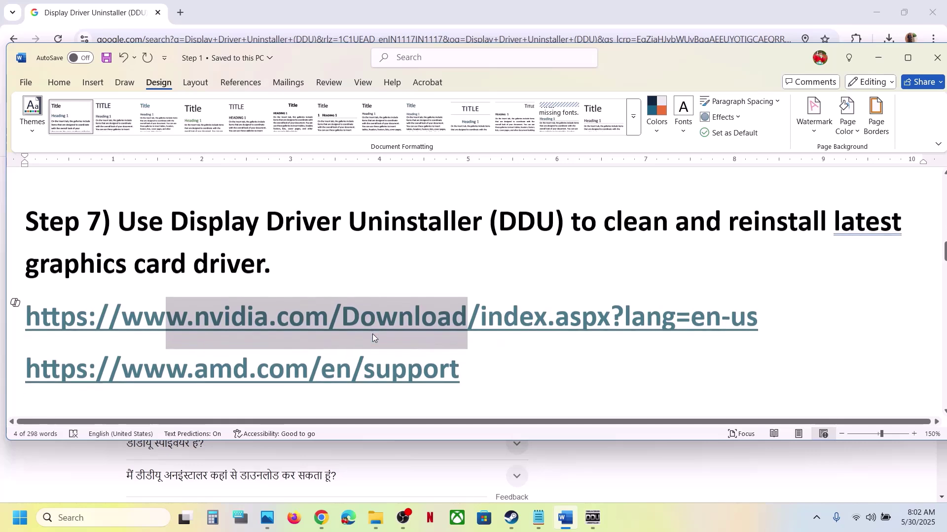
{"action": "left_click_drag", "start_coordinate": [170, 367], "coordinate": [374, 368]}
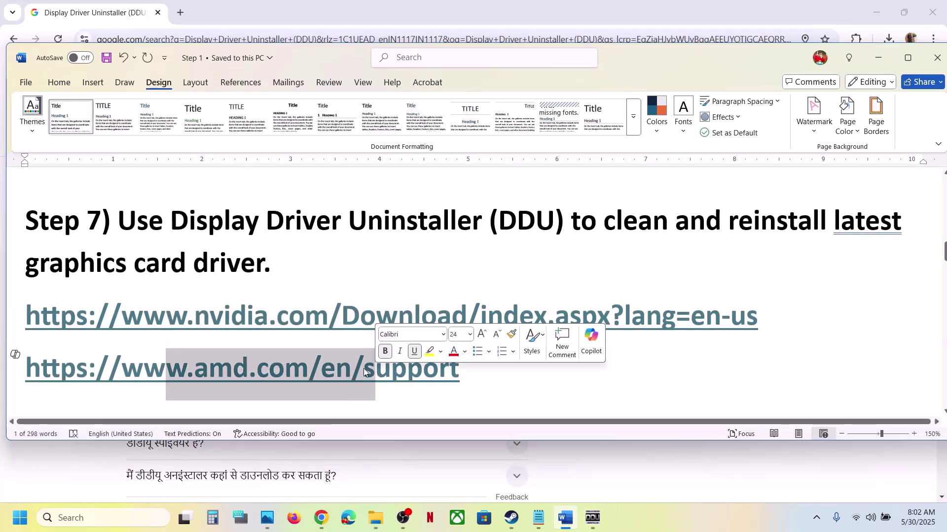
{"action": "left_click", "coordinate": [251, 269]}
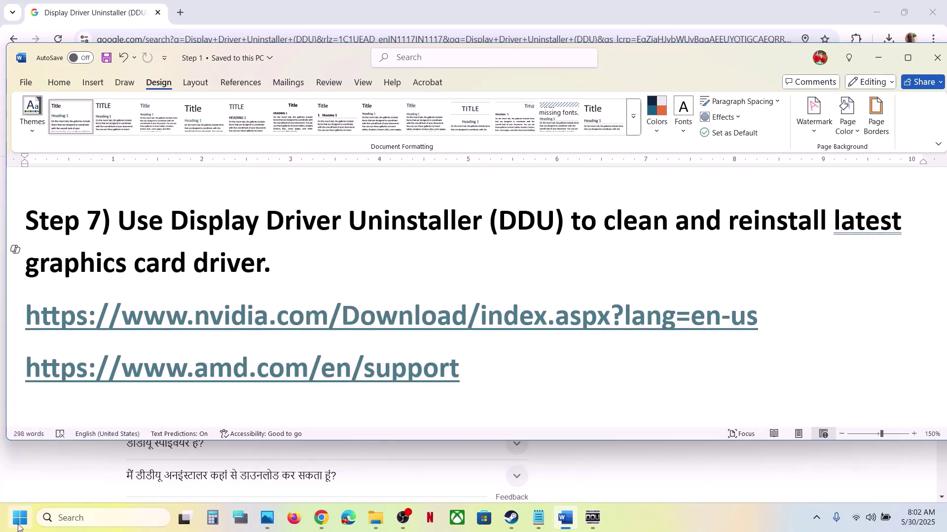
View the Restart choice in the computer's power options and dismiss it without restarting
{"action": "left_click", "coordinate": [20, 518]}
{"action": "left_click", "coordinate": [359, 476]}
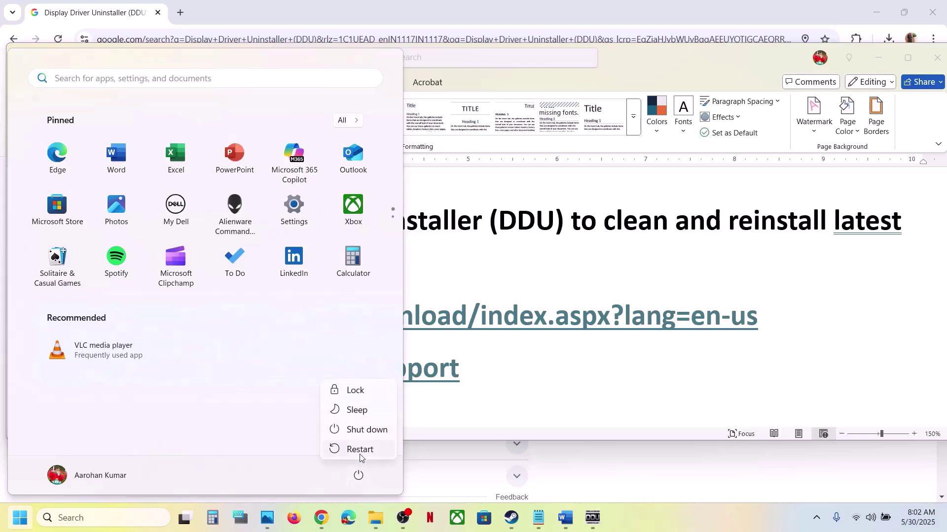
{"action": "key", "text": "Escape"}
{"action": "key", "text": "Escape"}
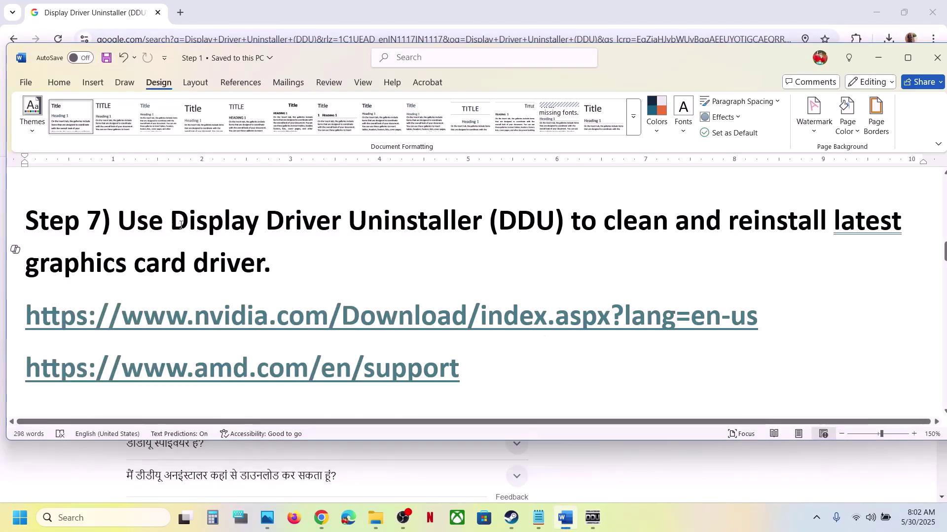
Copy the word "graphics" from Step 8 of the document and search Windows with it to open Graphics settings
{"action": "left_click_drag", "start_coordinate": [145, 222], "coordinate": [363, 318]}
{"action": "scroll", "coordinate": [364, 307], "scroll_direction": "down", "scroll_amount": 5}
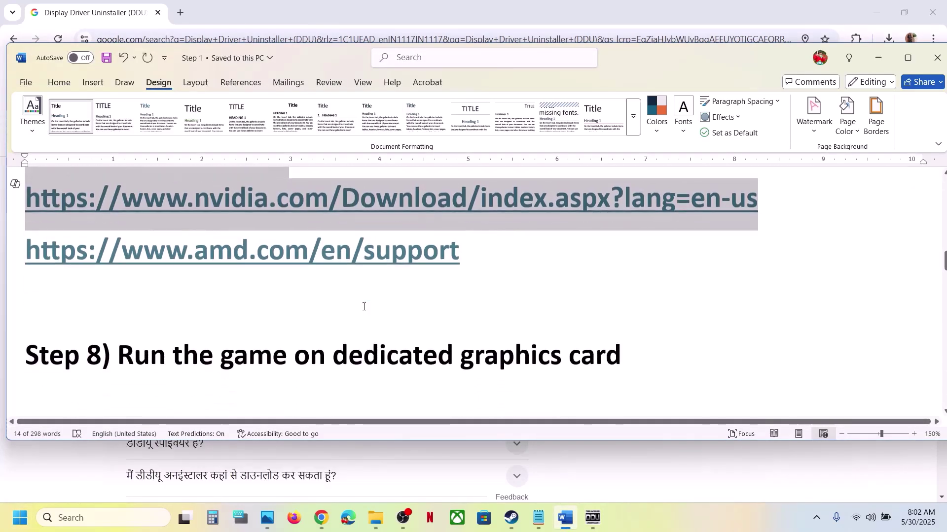
{"action": "double_click", "coordinate": [493, 345]}
{"action": "key", "text": "ctrl+c"}
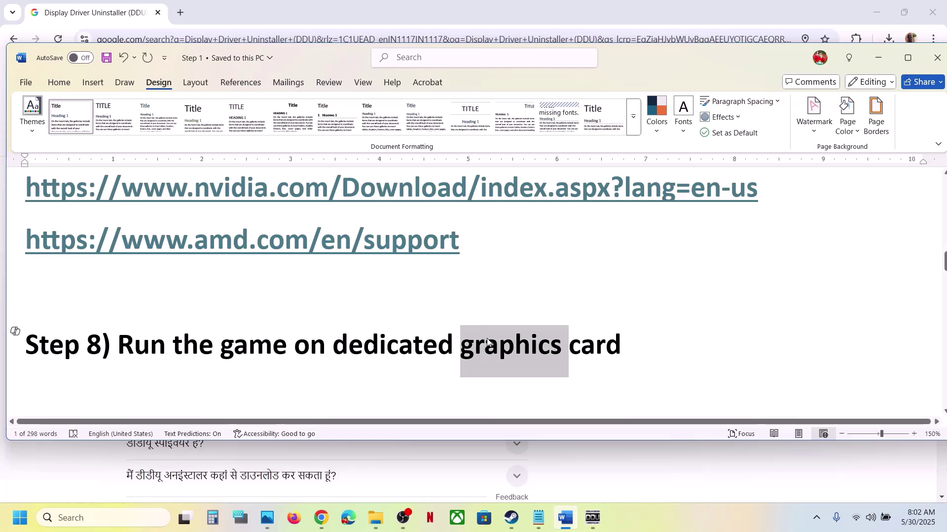
{"action": "left_click", "coordinate": [91, 516]}
{"action": "key", "text": "ctrl+v"}
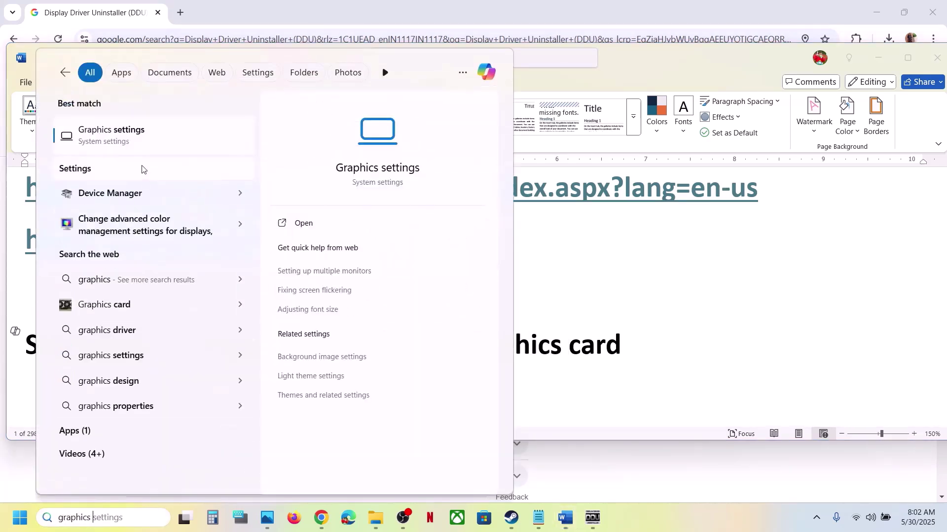
{"action": "left_click", "coordinate": [112, 129]}
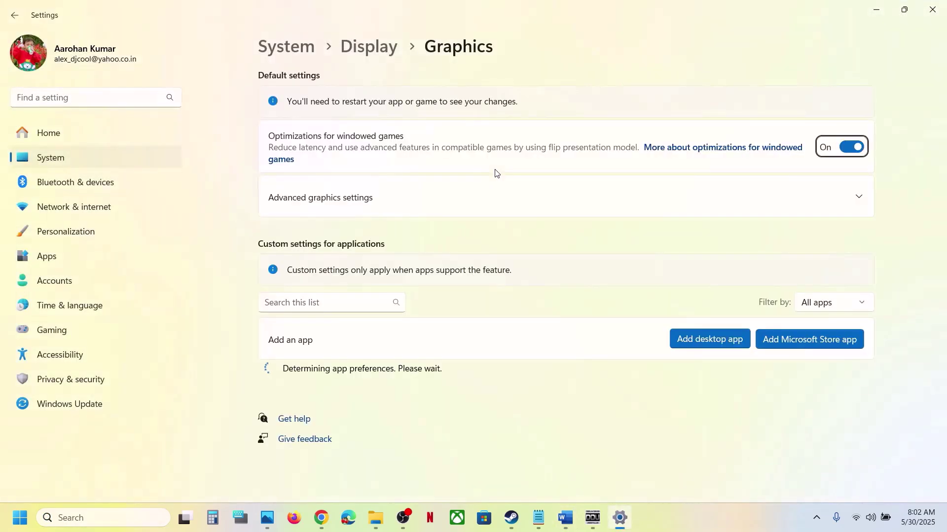
Start adding a desktop app to the custom graphics settings and browse to C:\Program Files (x86)\Steam\steamapps
{"action": "left_click", "coordinate": [720, 340]}
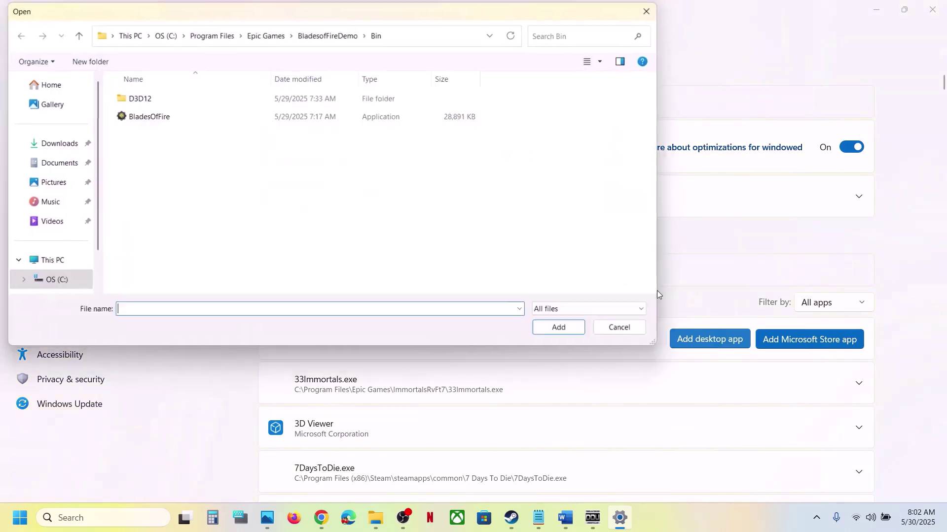
{"action": "left_click", "coordinate": [207, 34]}
{"action": "left_click", "coordinate": [164, 34]}
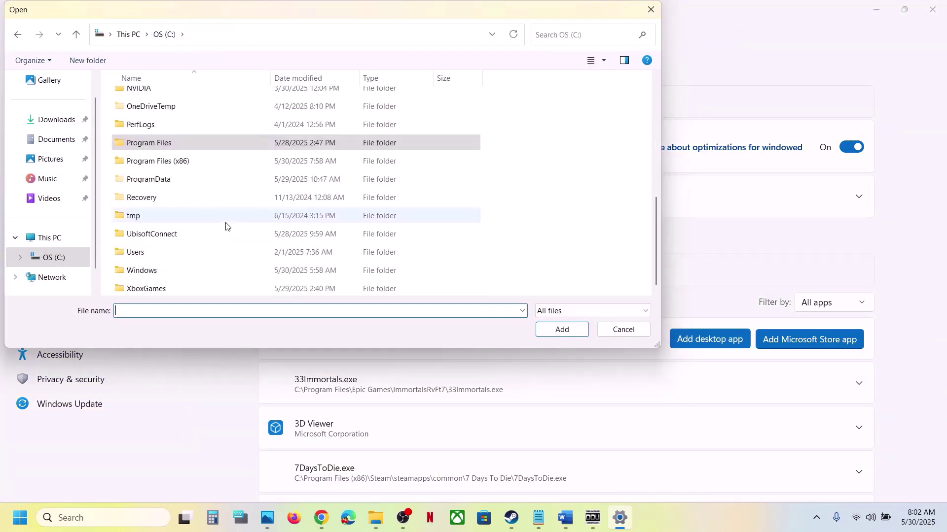
{"action": "double_click", "coordinate": [187, 164]}
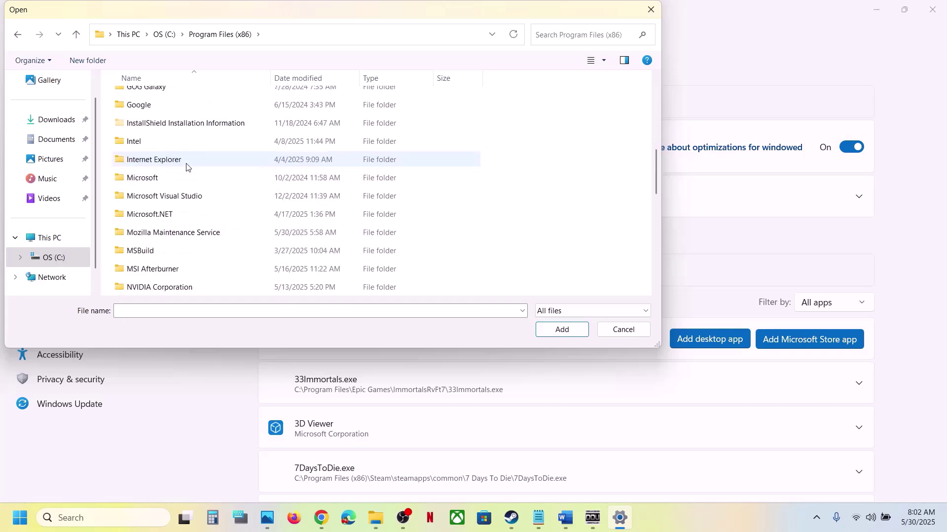
{"action": "scroll", "coordinate": [184, 156], "scroll_direction": "down", "scroll_amount": 5}
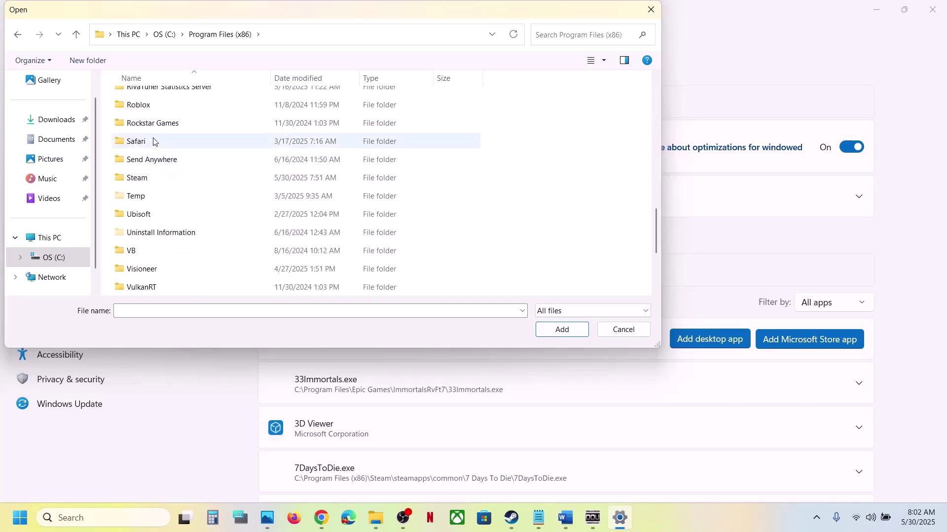
{"action": "double_click", "coordinate": [163, 177]}
{"action": "scroll", "coordinate": [164, 116], "scroll_direction": "down", "scroll_amount": 3}
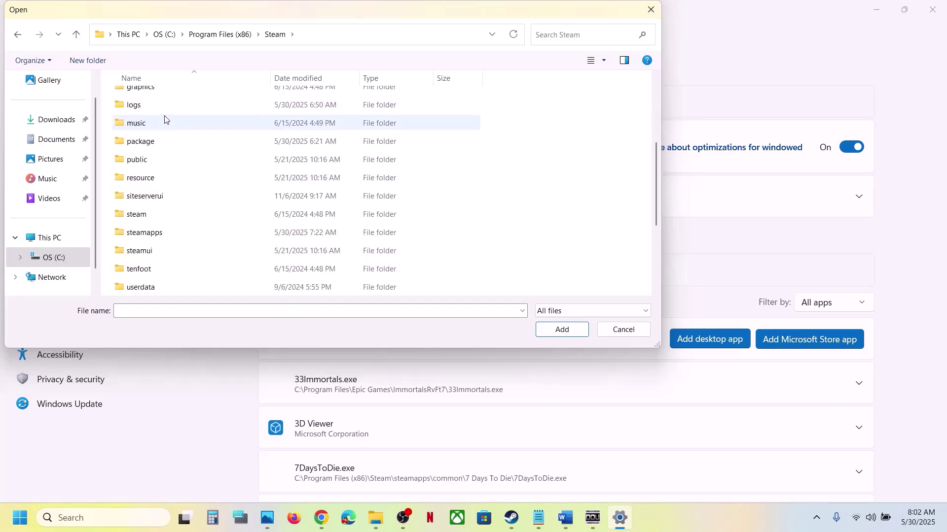
{"action": "double_click", "coordinate": [153, 233]}
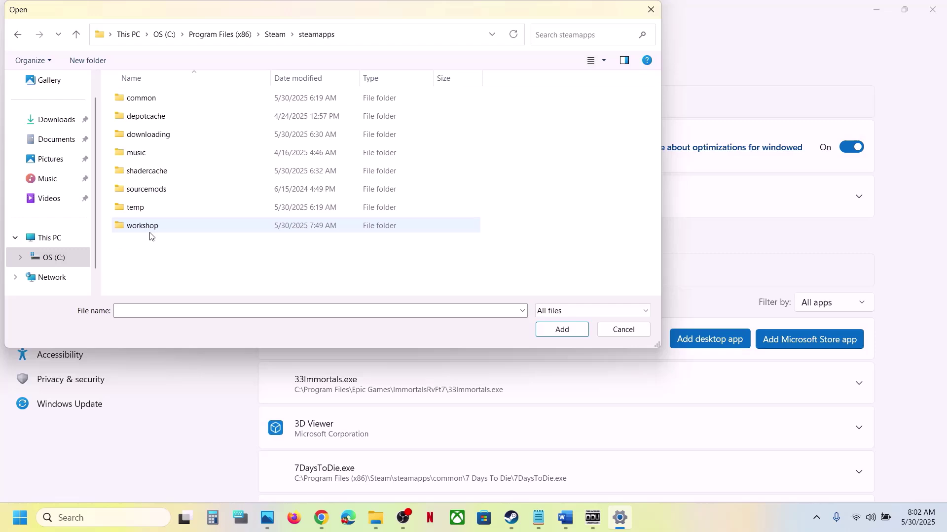
Add the nightreign application from the common\ELDEN RING NIGHTREIGN\Game folder to the graphics app list
{"action": "double_click", "coordinate": [158, 98]}
{"action": "double_click", "coordinate": [158, 98]}
{"action": "left_click", "coordinate": [153, 98]}
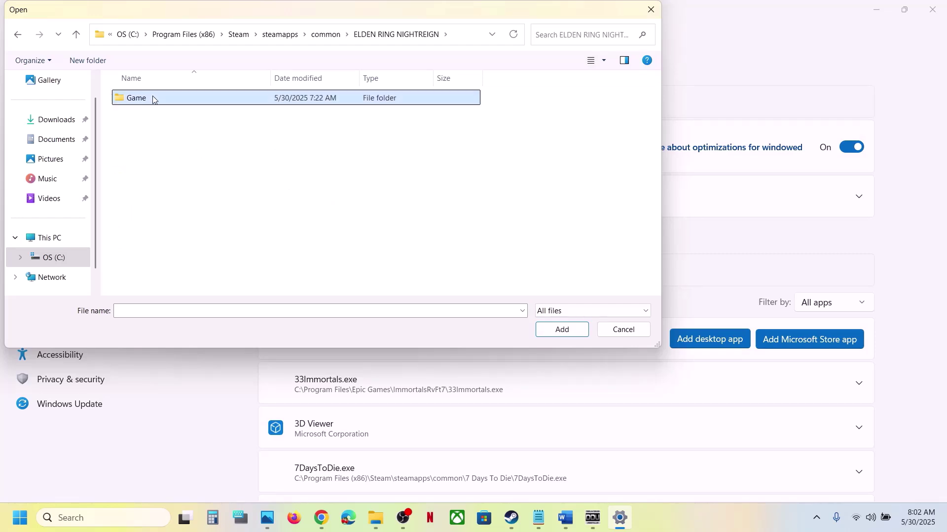
{"action": "double_click", "coordinate": [154, 98]}
{"action": "left_click", "coordinate": [146, 158]}
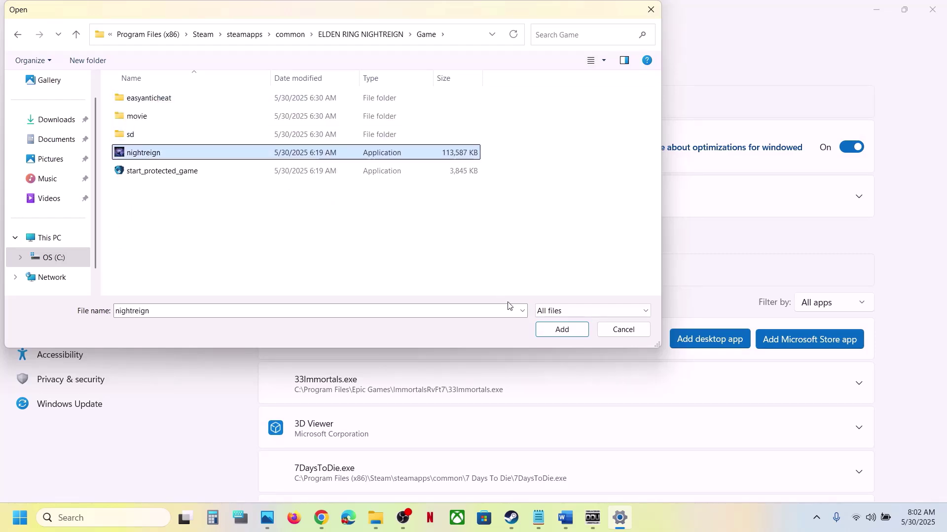
{"action": "left_click", "coordinate": [557, 339]}
Set the GPU preference of ELDEN RING NIGHTREIGN to High Performance (NVIDIA GeForce RTX 3050 Laptop GPU)
{"action": "scroll", "coordinate": [472, 316], "scroll_direction": "down", "scroll_amount": 10}
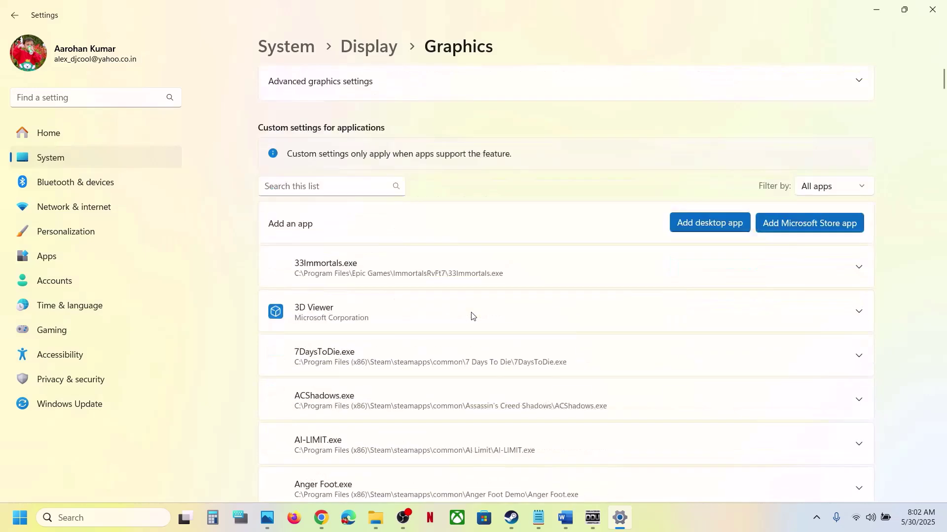
{"action": "scroll", "coordinate": [472, 316], "scroll_direction": "down", "scroll_amount": 8}
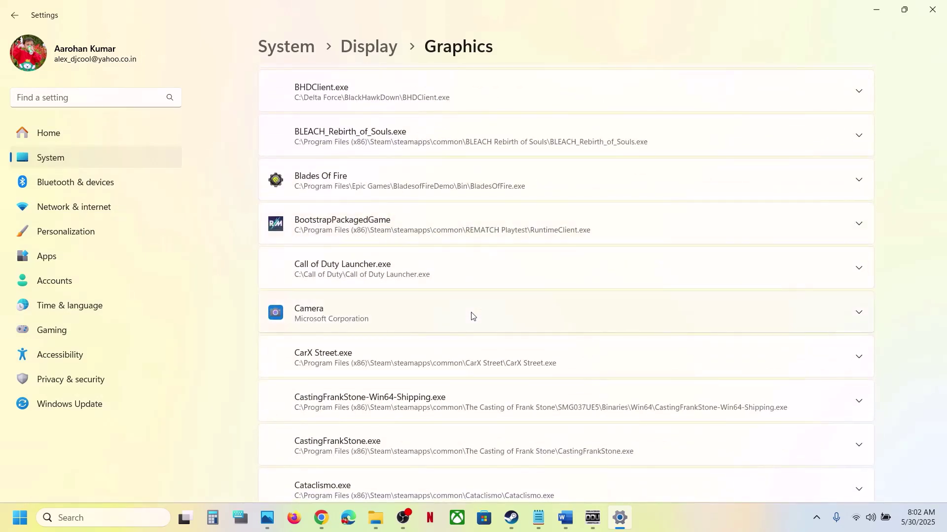
{"action": "scroll", "coordinate": [465, 268], "scroll_direction": "down", "scroll_amount": 12}
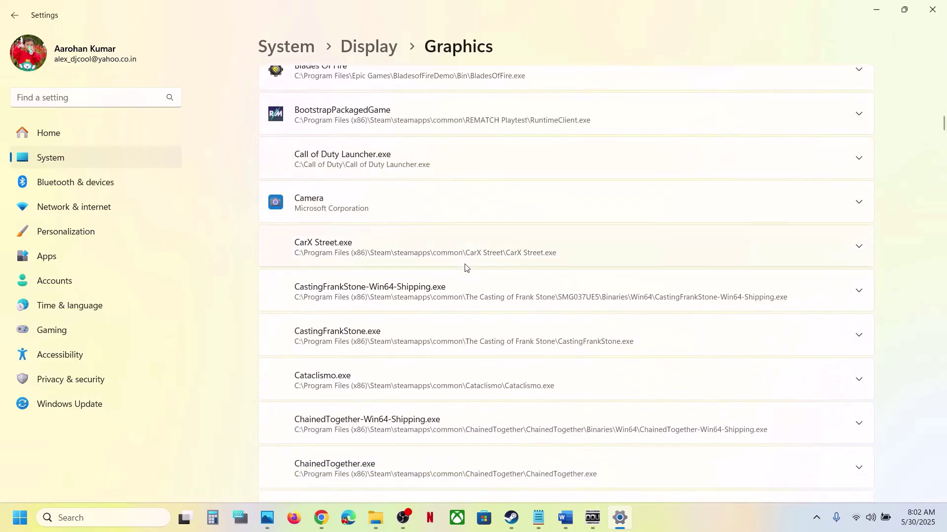
{"action": "scroll", "coordinate": [465, 268], "scroll_direction": "down", "scroll_amount": 10}
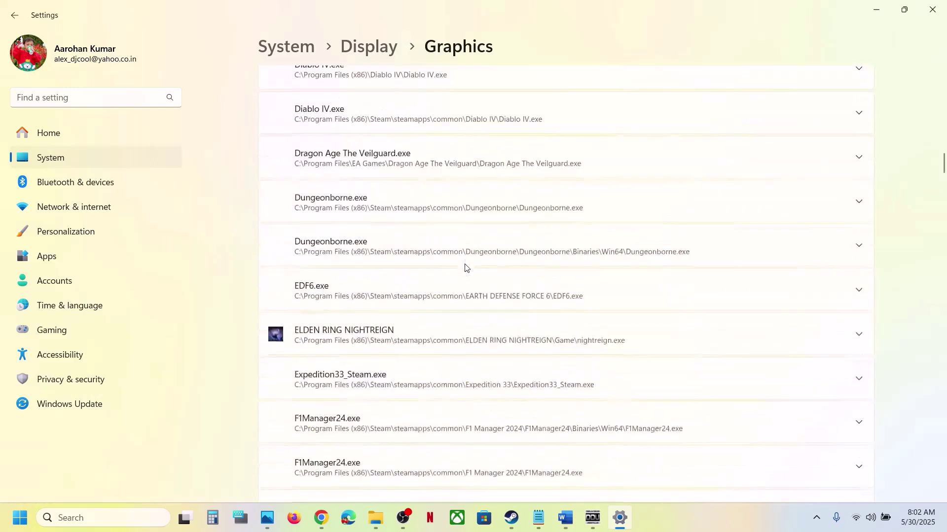
{"action": "left_click", "coordinate": [423, 264]}
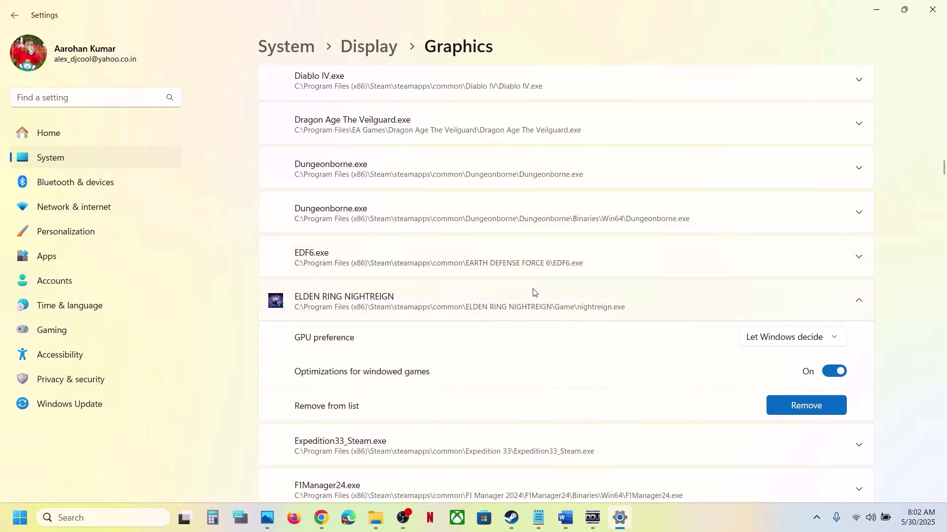
{"action": "scroll", "coordinate": [534, 292], "scroll_direction": "down", "scroll_amount": 3}
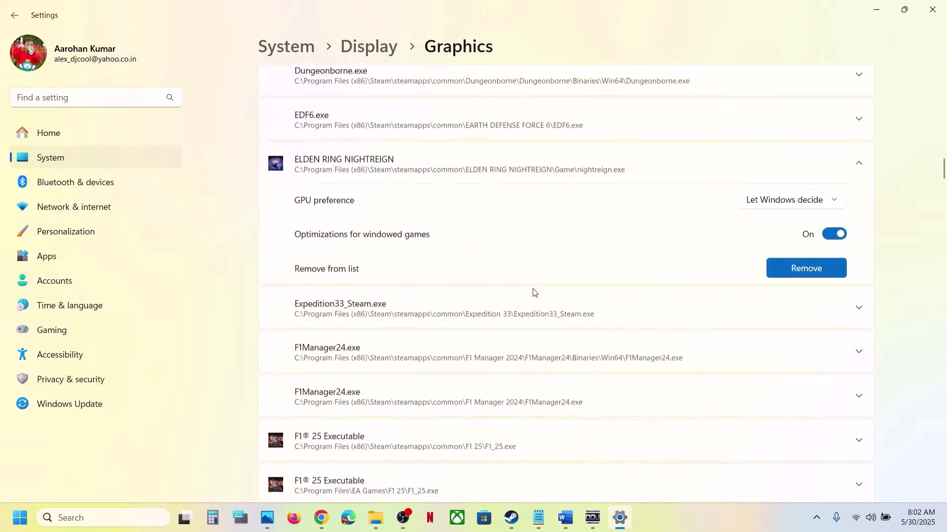
{"action": "left_click", "coordinate": [772, 208]}
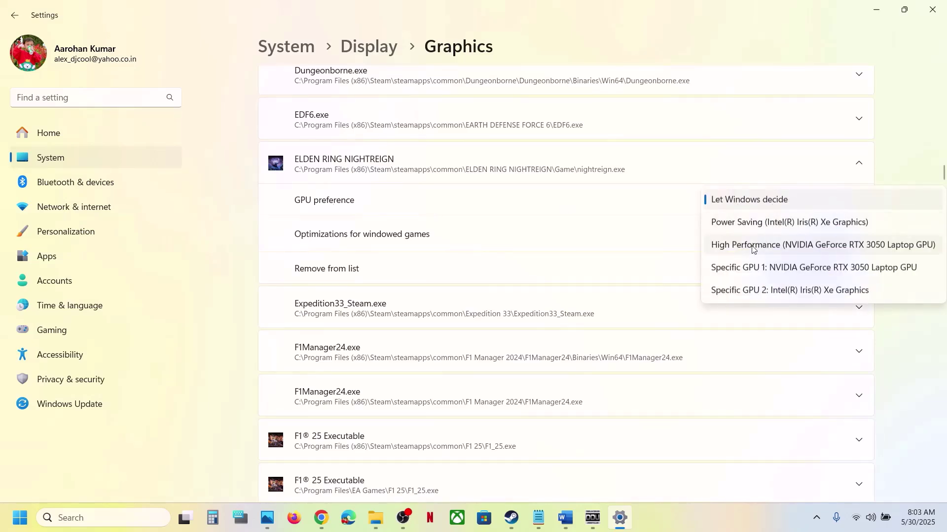
{"action": "left_click", "coordinate": [771, 247]}
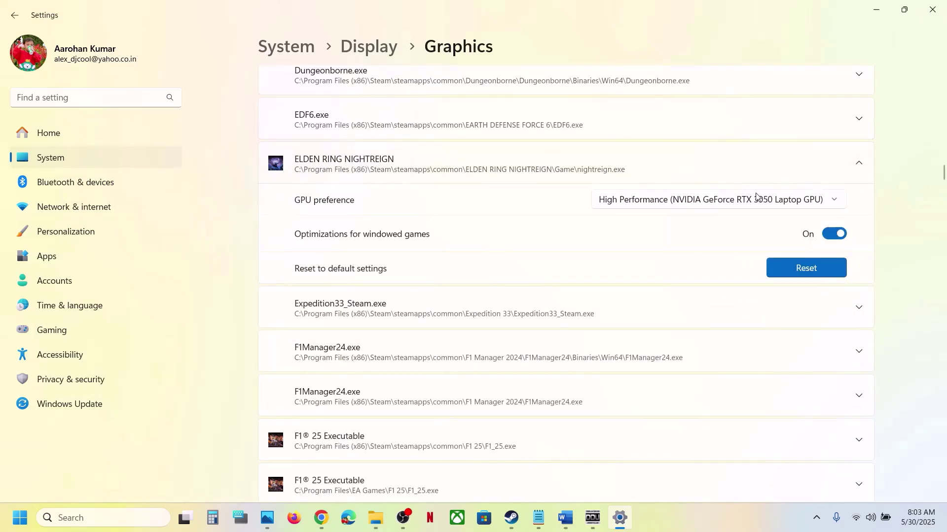
Close Settings and highlight "Update System BIOS" in Step 9 of the Word document
{"action": "left_click", "coordinate": [939, 12]}
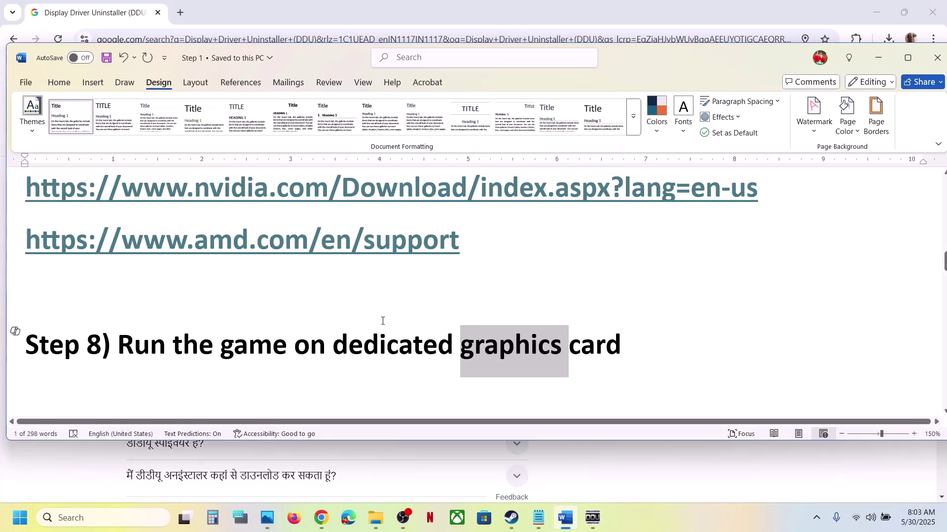
{"action": "scroll", "coordinate": [383, 318], "scroll_direction": "down", "scroll_amount": 3}
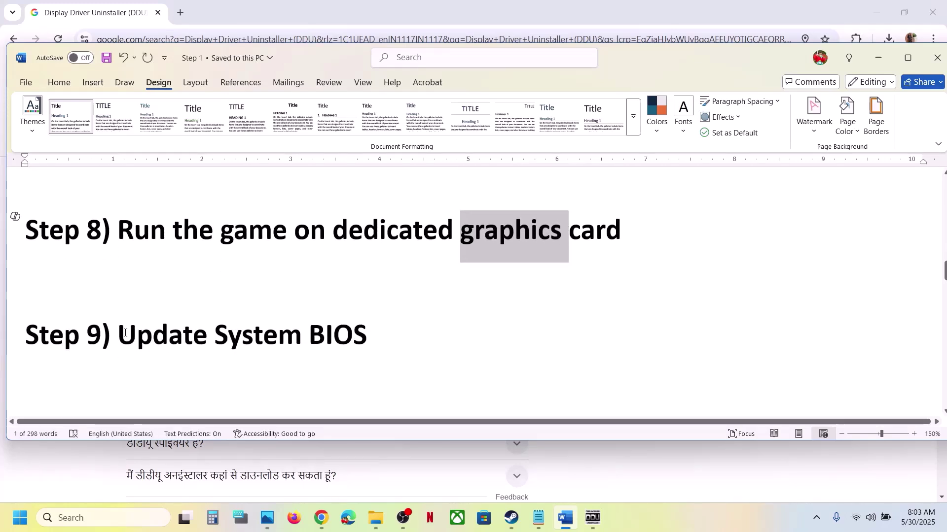
{"action": "left_click_drag", "start_coordinate": [125, 333], "coordinate": [351, 342]}
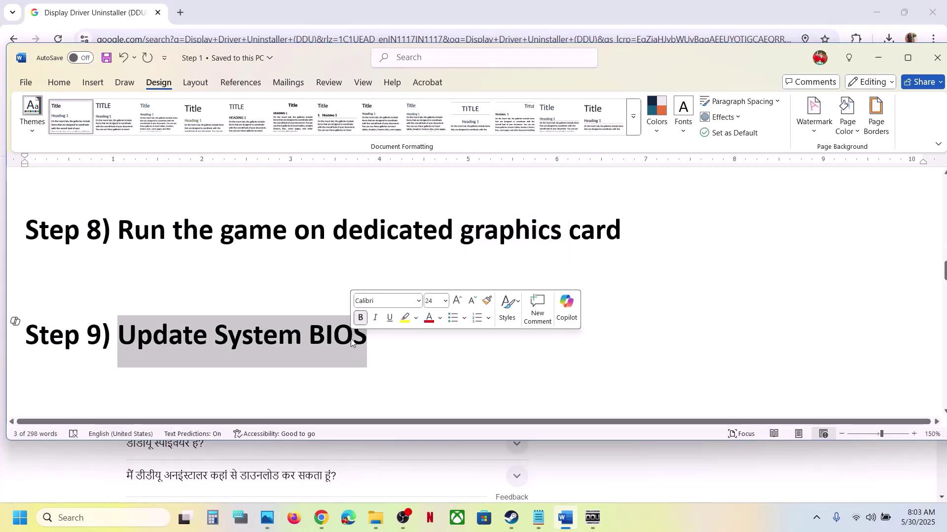
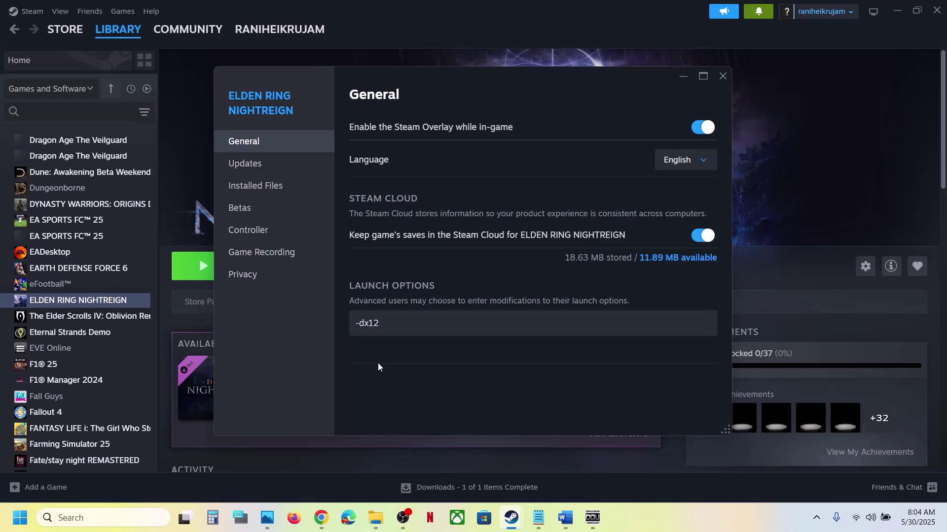
Clear the launch options of ELDEN RING NIGHTREIGN in Steam and return to the Word document at Step 11
{"action": "left_click", "coordinate": [408, 324]}
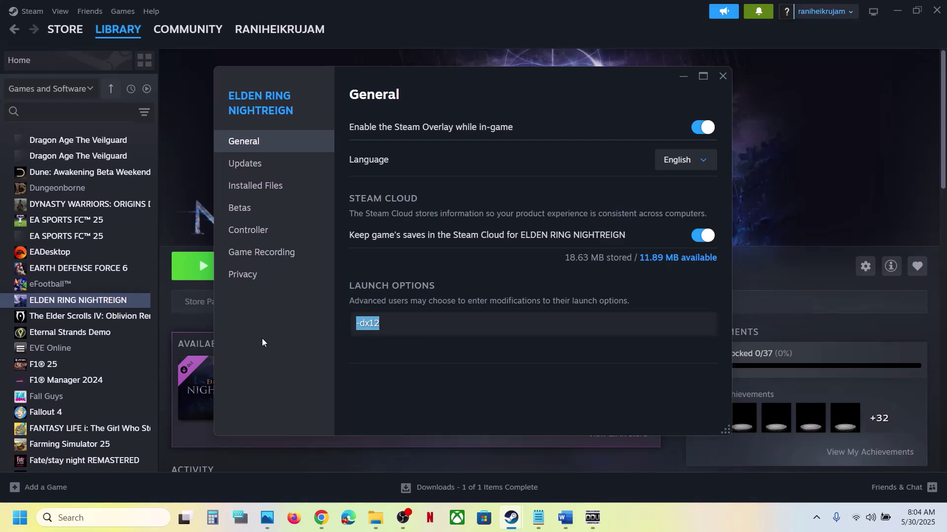
{"action": "key", "text": "BackSpace"}
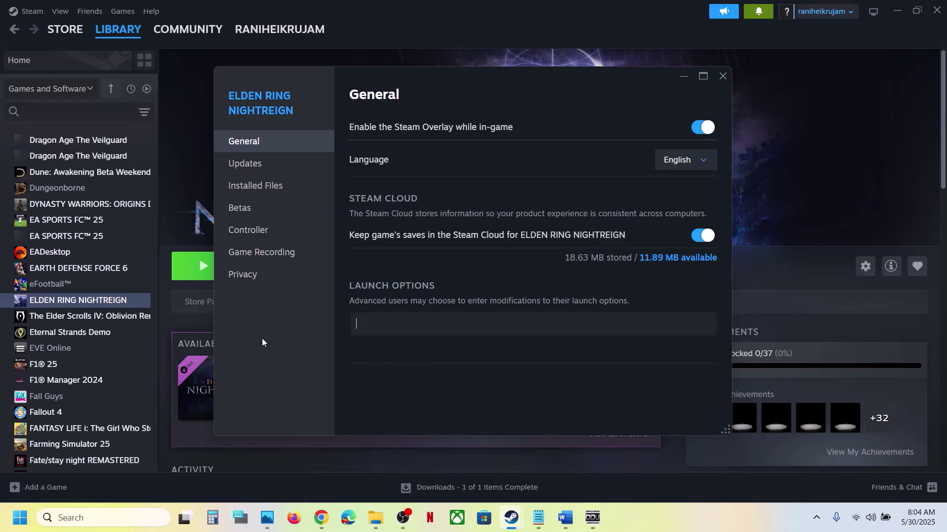
{"action": "left_click", "coordinate": [721, 75]}
{"action": "left_click", "coordinate": [566, 518]}
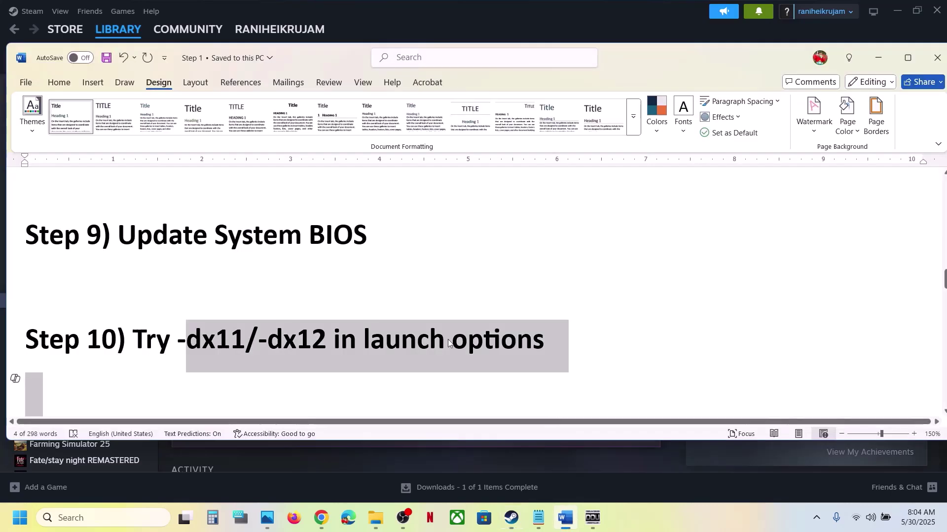
{"action": "scroll", "coordinate": [276, 297], "scroll_direction": "down", "scroll_amount": 3}
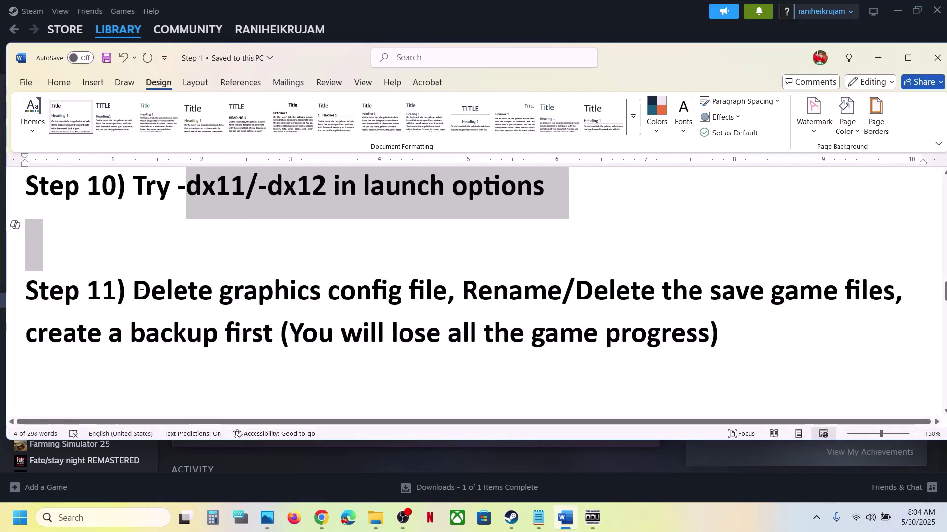
Highlight "Delete graphics config file" in Step 11 of the Word document and switch to the Game folder window in File Explorer
{"action": "left_click_drag", "start_coordinate": [133, 293], "coordinate": [448, 284]}
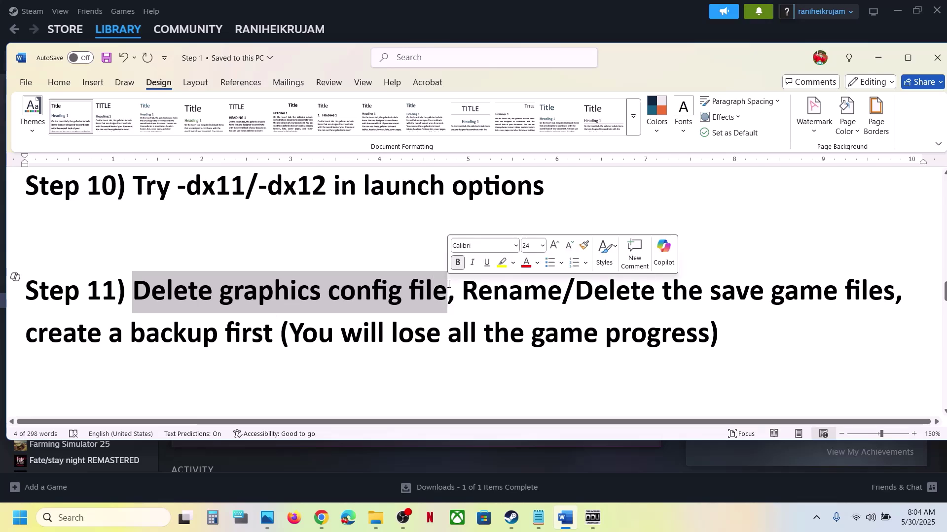
{"action": "left_click", "coordinate": [457, 30]}
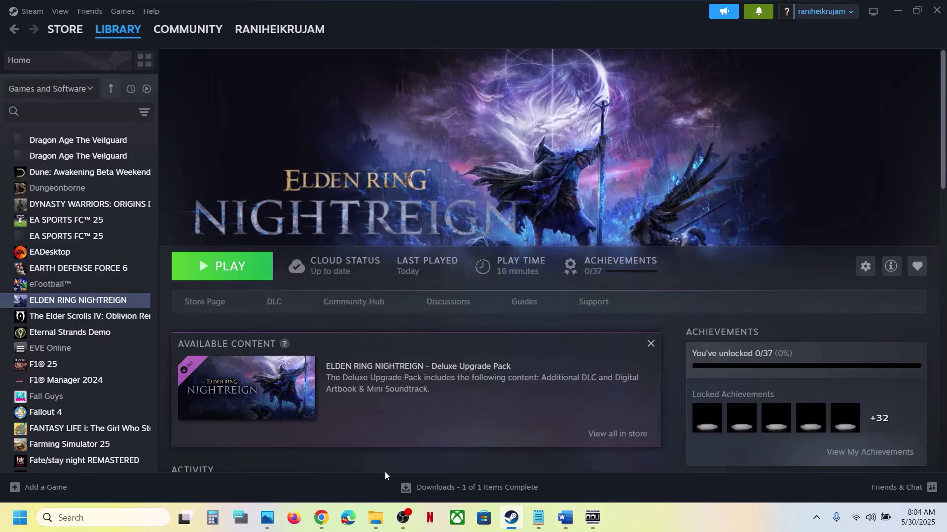
{"action": "mouse_move", "coordinate": [380, 522]}
{"action": "left_click", "coordinate": [493, 458]}
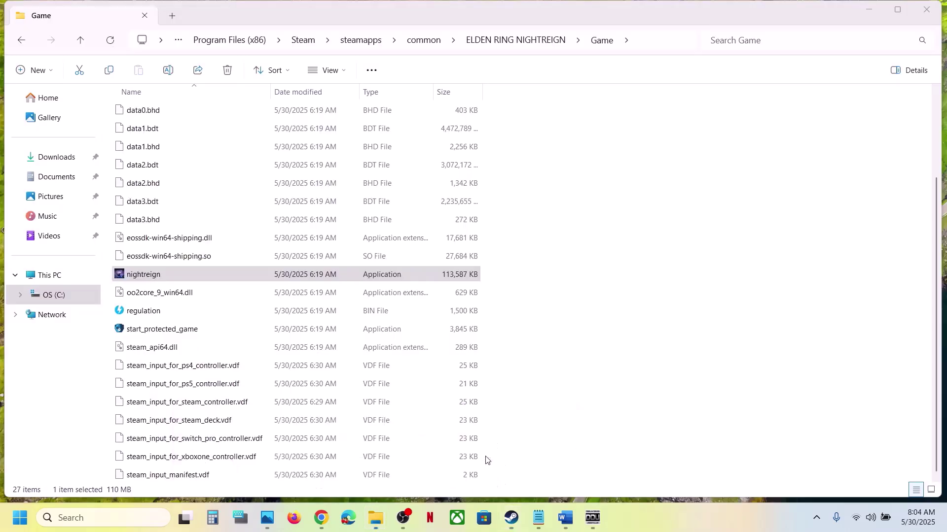
Browse from This PC to the OS (C:) drive and open the user's profile folder inside Users
{"action": "left_click", "coordinate": [55, 275]}
{"action": "double_click", "coordinate": [180, 121]}
{"action": "scroll", "coordinate": [207, 445], "scroll_direction": "down", "scroll_amount": 5}
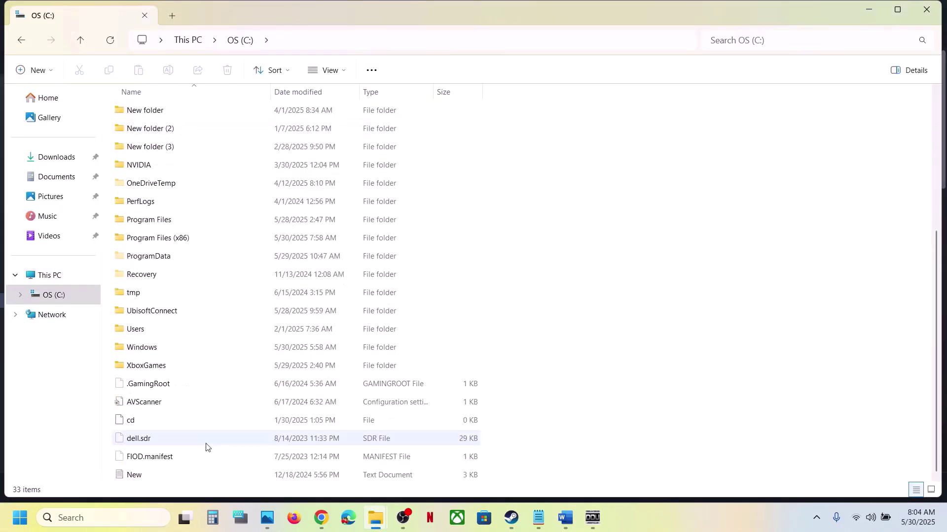
{"action": "double_click", "coordinate": [152, 332]}
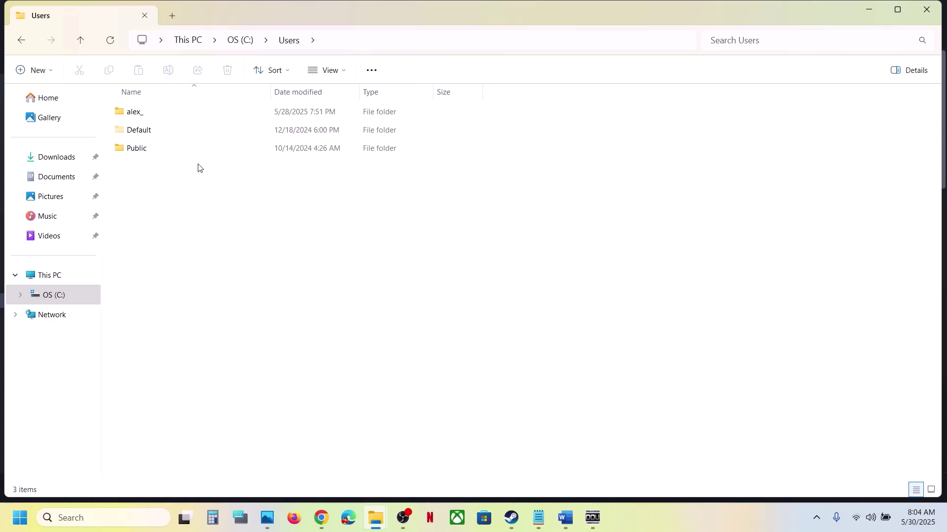
{"action": "left_click", "coordinate": [143, 118]}
{"action": "double_click", "coordinate": [163, 118]}
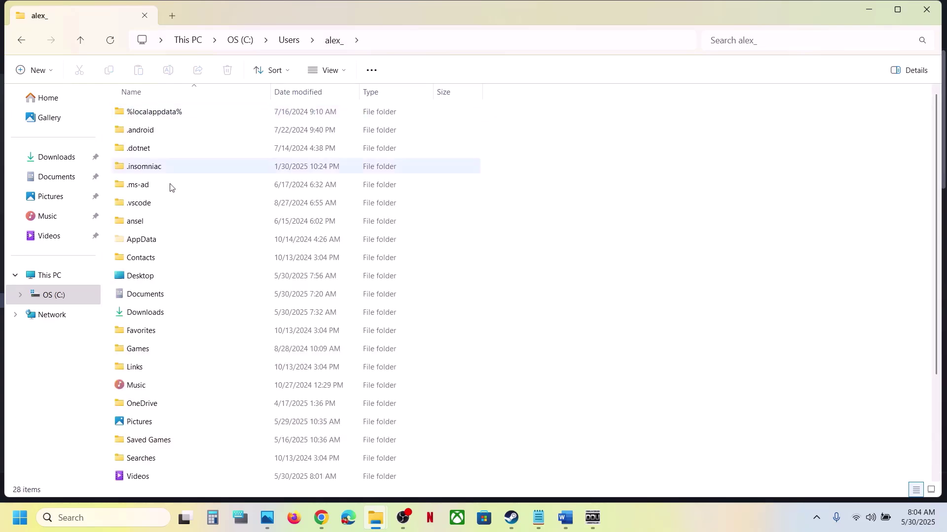
Check the Hidden items display option, then open the AppData\Roaming\Nightreign folder
{"action": "left_click", "coordinate": [146, 239]}
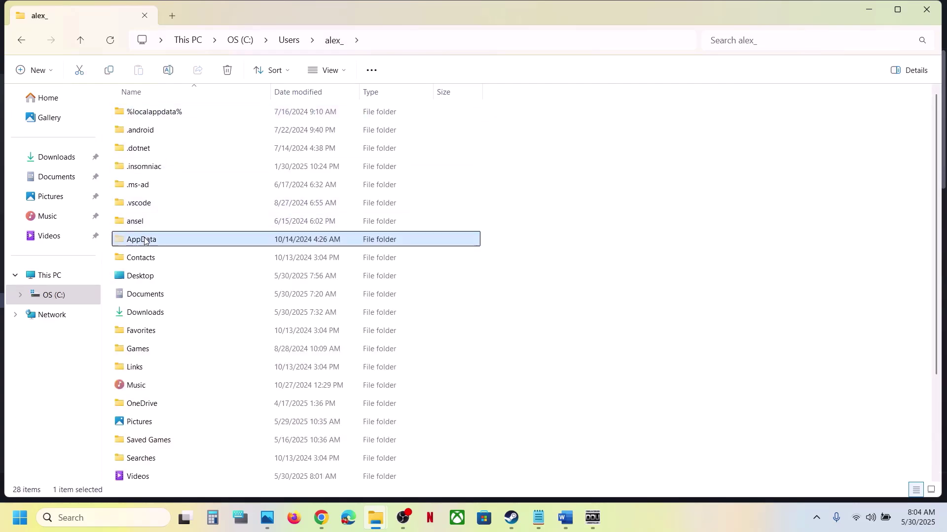
{"action": "left_click", "coordinate": [341, 72]}
{"action": "mouse_move", "coordinate": [338, 301]}
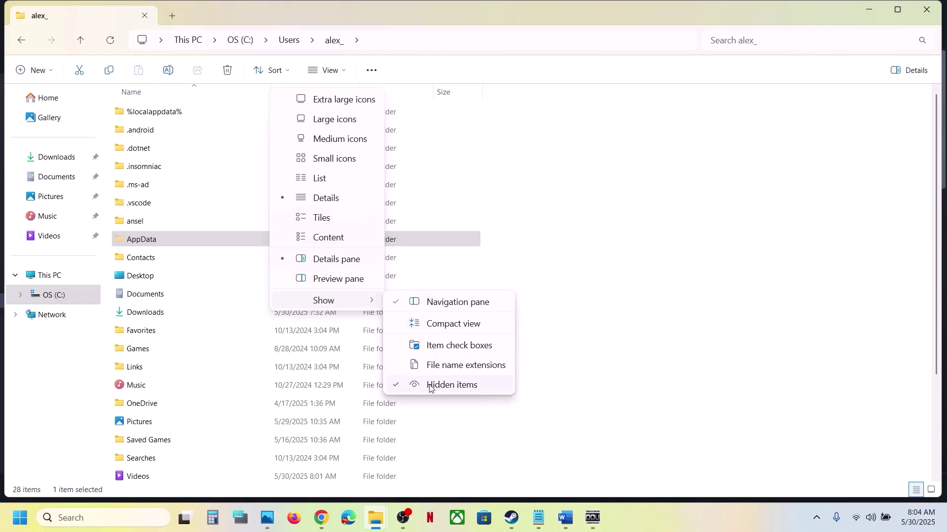
{"action": "left_click", "coordinate": [216, 235]}
{"action": "double_click", "coordinate": [194, 241]}
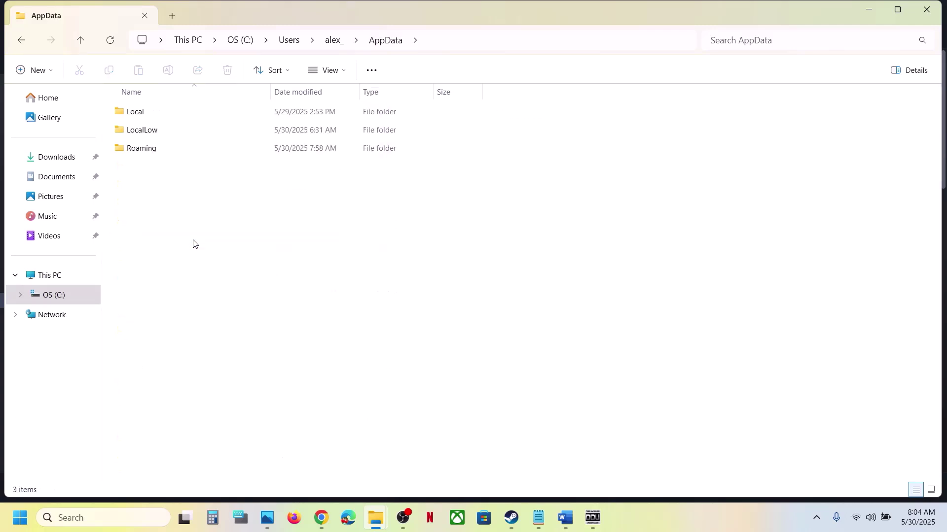
{"action": "double_click", "coordinate": [144, 150]}
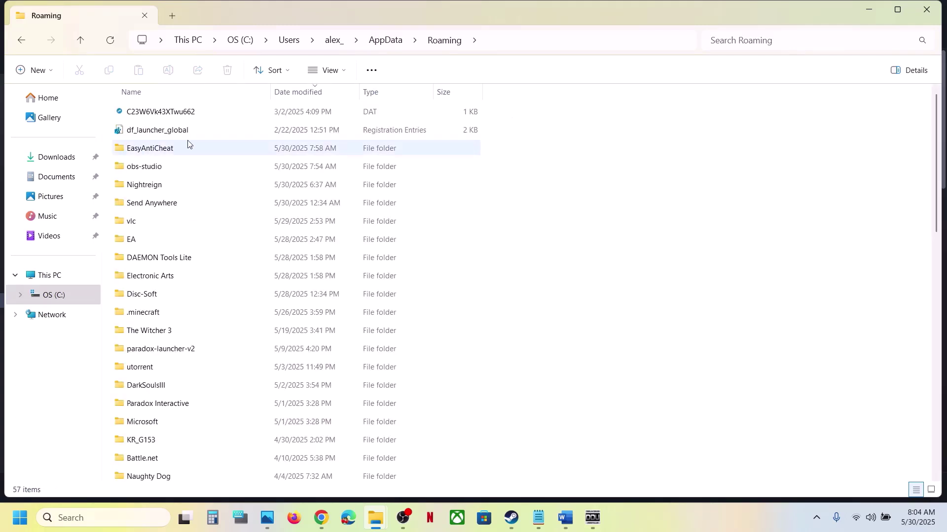
{"action": "left_click", "coordinate": [154, 185]}
{"action": "double_click", "coordinate": [171, 190]}
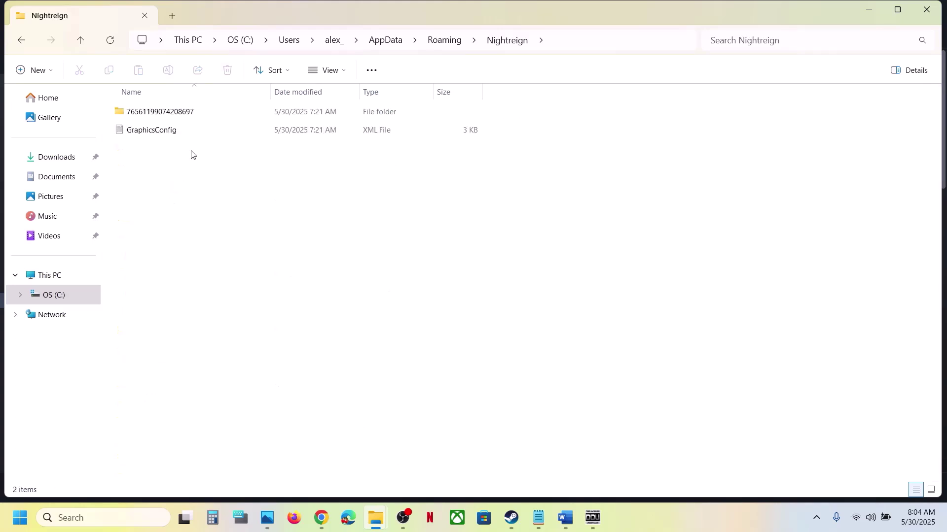
Back up the GraphicsConfig file by copying it to the desktop, and place the copy in the free area
{"action": "left_click", "coordinate": [155, 131]}
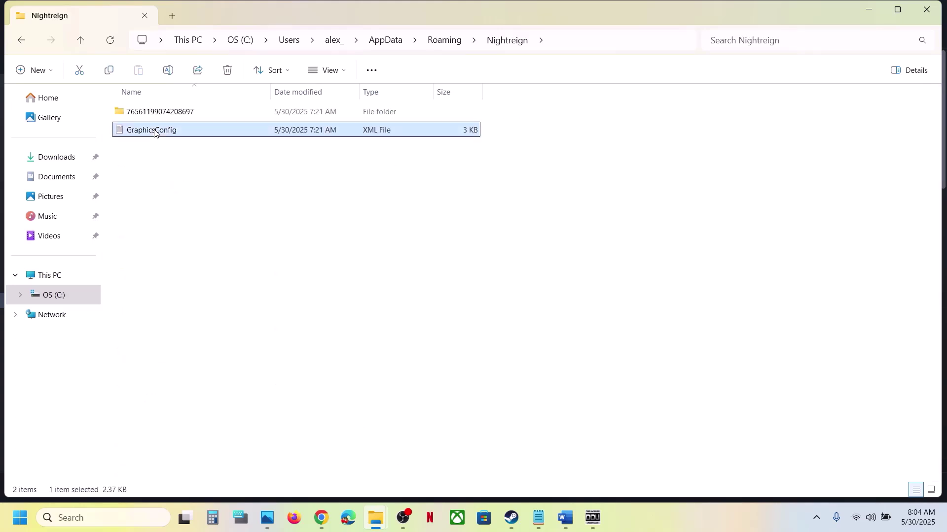
{"action": "right_click", "coordinate": [155, 132]}
{"action": "left_click", "coordinate": [213, 151]}
{"action": "key", "text": "super+d"}
{"action": "key", "text": "ctrl+v"}
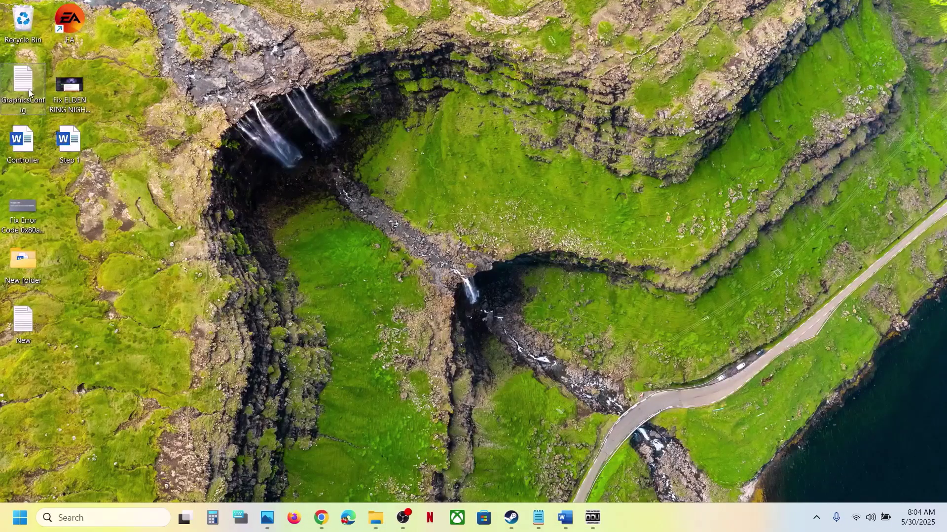
{"action": "left_click_drag", "start_coordinate": [328, 181], "coordinate": [318, 175]}
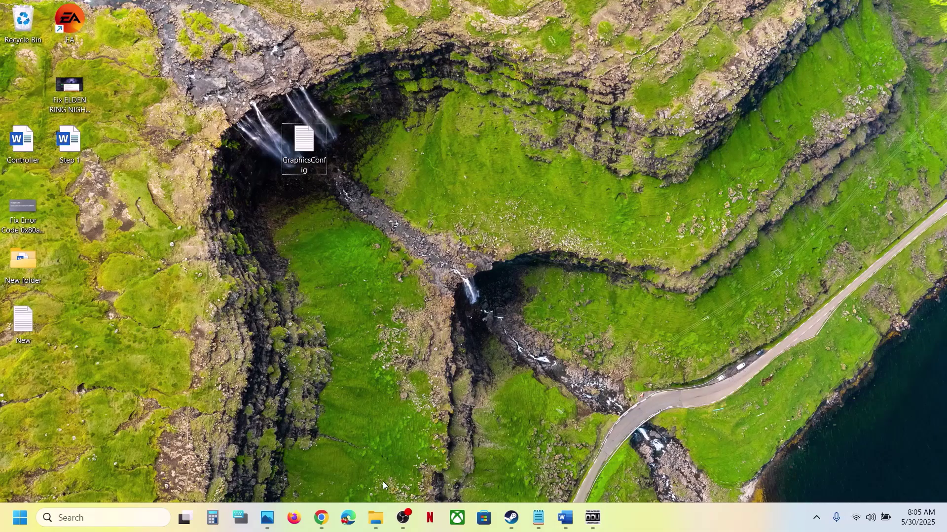
Delete the original GraphicsConfig file from the Nightreign folder in File Explorer
{"action": "mouse_move", "coordinate": [378, 508]}
{"action": "left_click", "coordinate": [480, 467]}
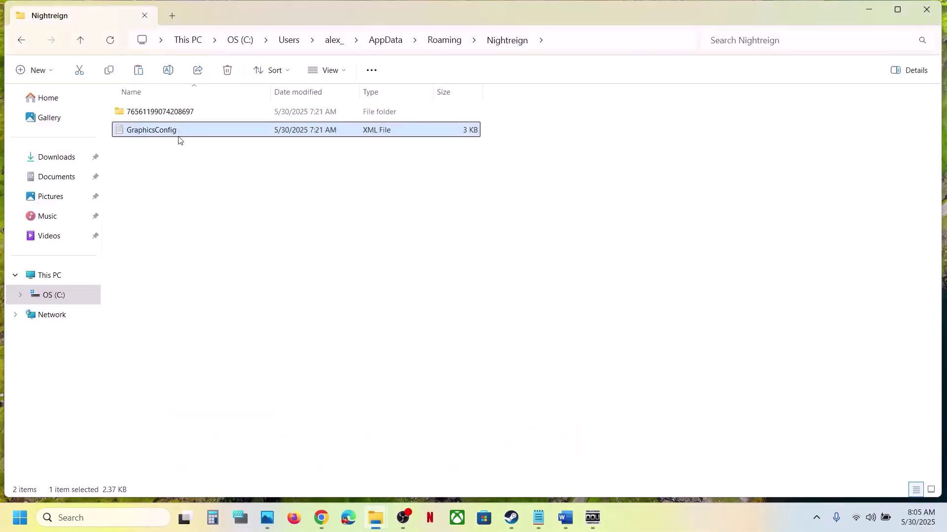
{"action": "right_click", "coordinate": [165, 133]}
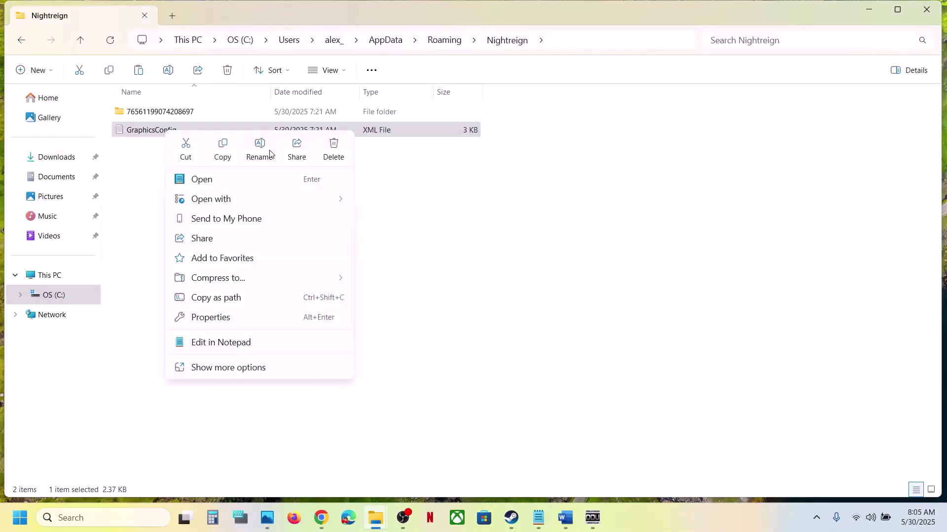
{"action": "left_click", "coordinate": [335, 148]}
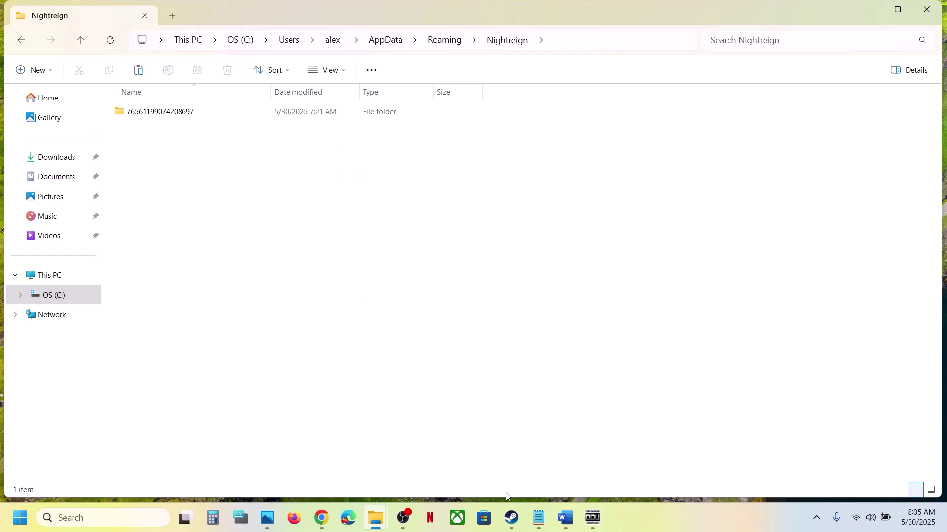
Switch to the Word document and highlight Step 11's save game renaming, progress loss and backup instructions in turn
{"action": "left_click", "coordinate": [520, 521]}
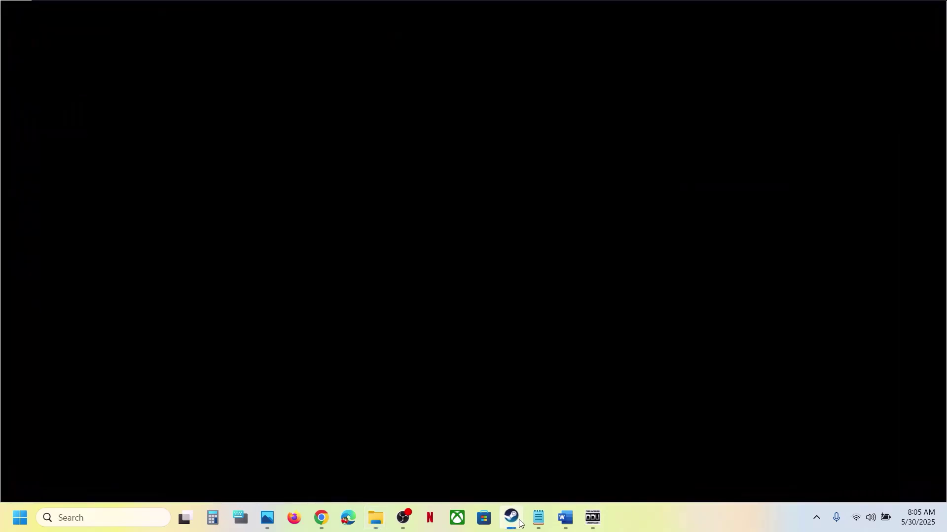
{"action": "left_click", "coordinate": [565, 518]}
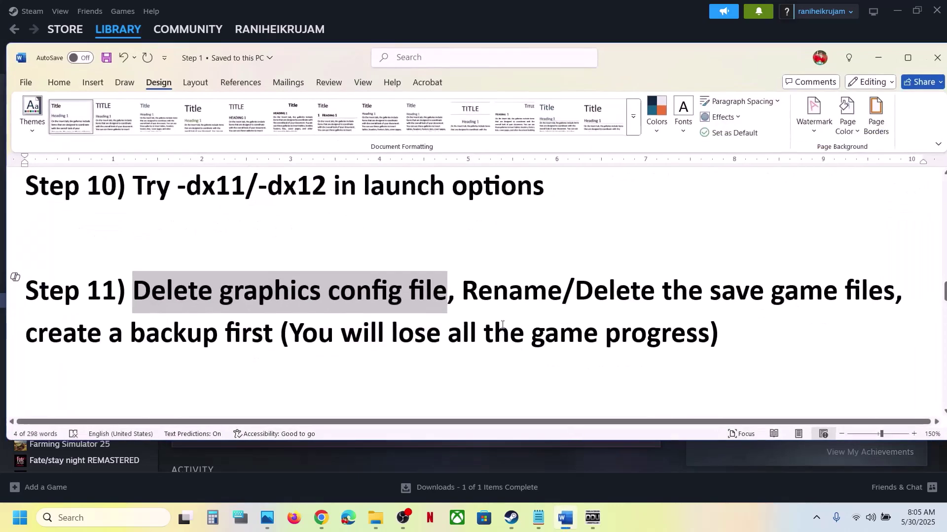
{"action": "left_click_drag", "start_coordinate": [472, 287], "coordinate": [818, 296]}
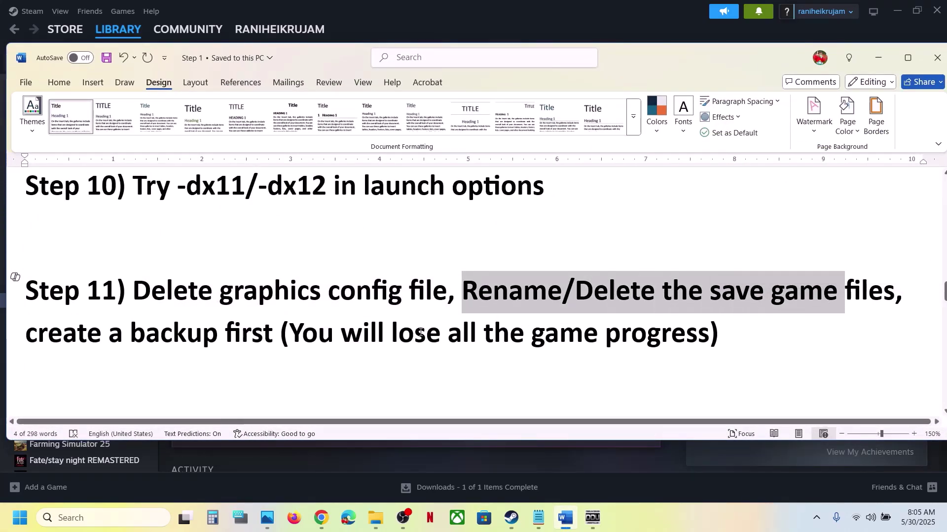
{"action": "left_click_drag", "start_coordinate": [290, 334], "coordinate": [708, 340]}
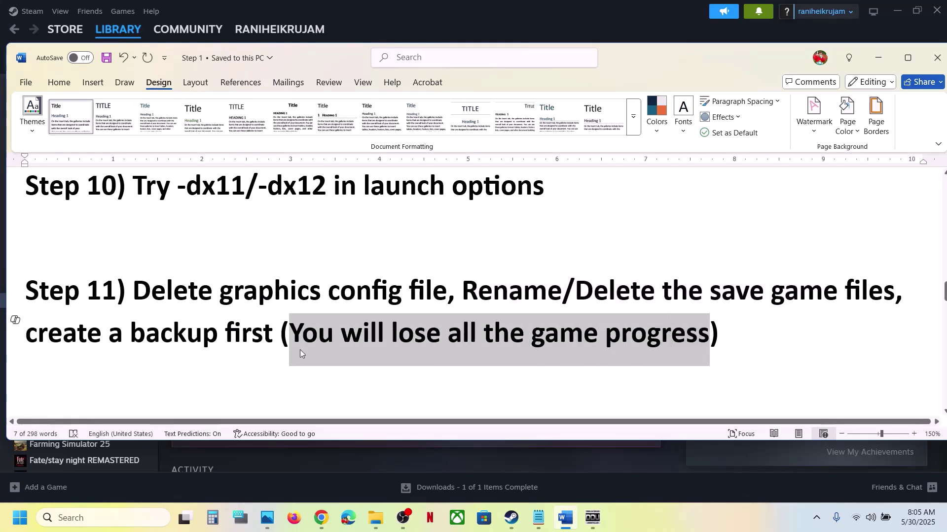
{"action": "left_click_drag", "start_coordinate": [40, 337], "coordinate": [276, 340]}
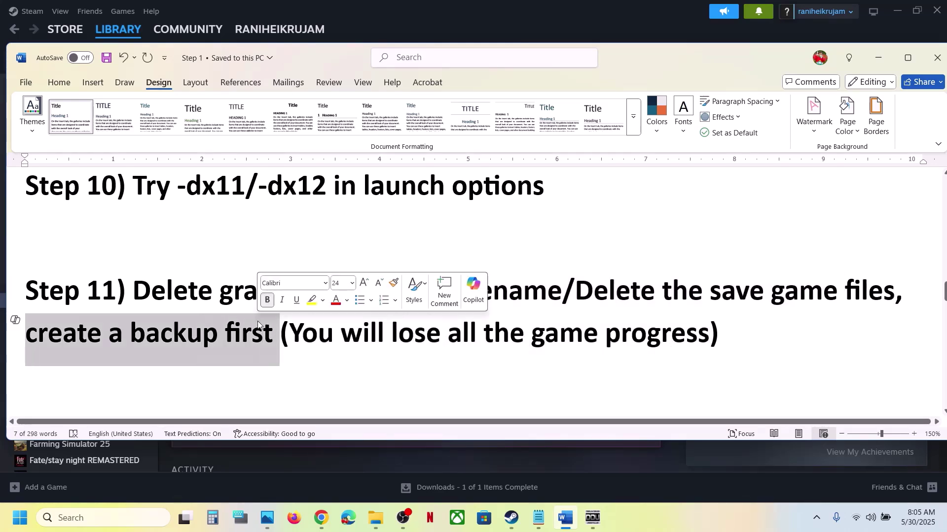
Switch to the Nightreign window in File Explorer, go up to its parent folder Roaming and inspect the full path
{"action": "left_click", "coordinate": [385, 521]}
{"action": "left_click", "coordinate": [493, 481]}
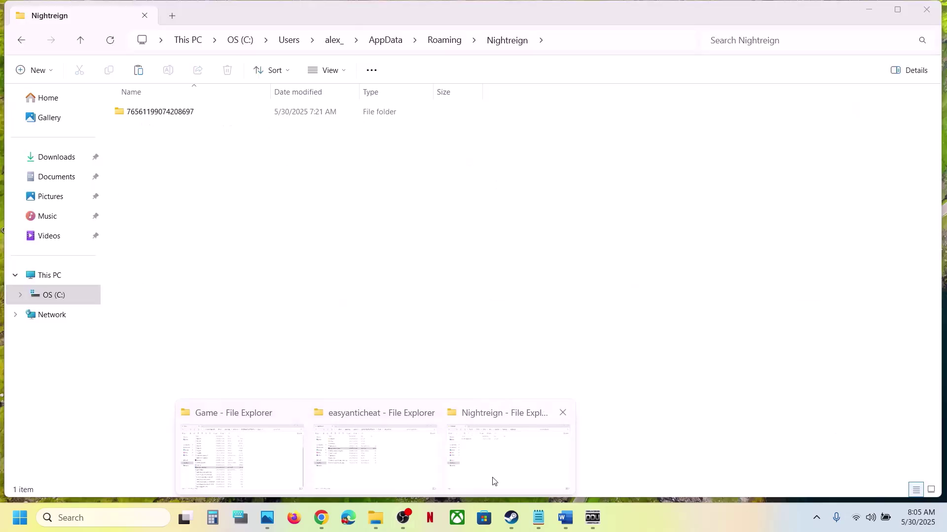
{"action": "left_click", "coordinate": [80, 38]}
{"action": "left_click", "coordinate": [511, 42]}
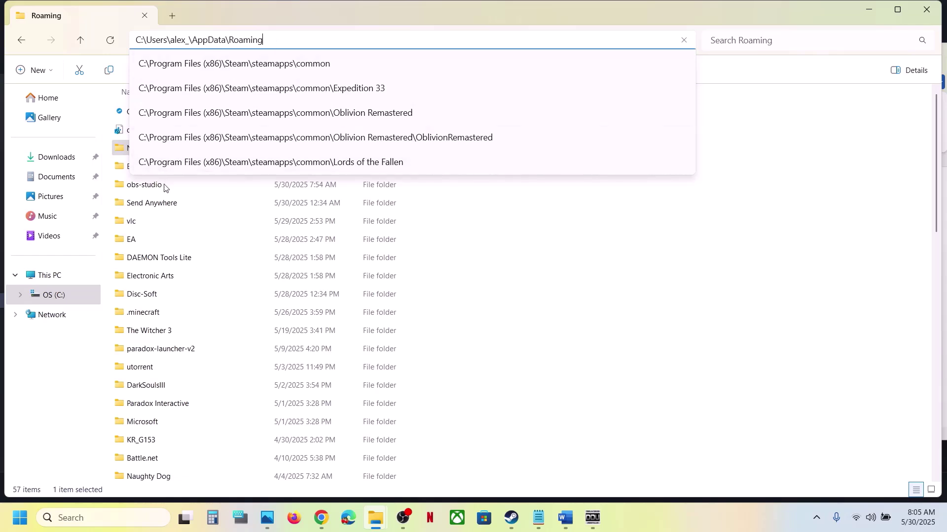
{"action": "left_click", "coordinate": [150, 213]}
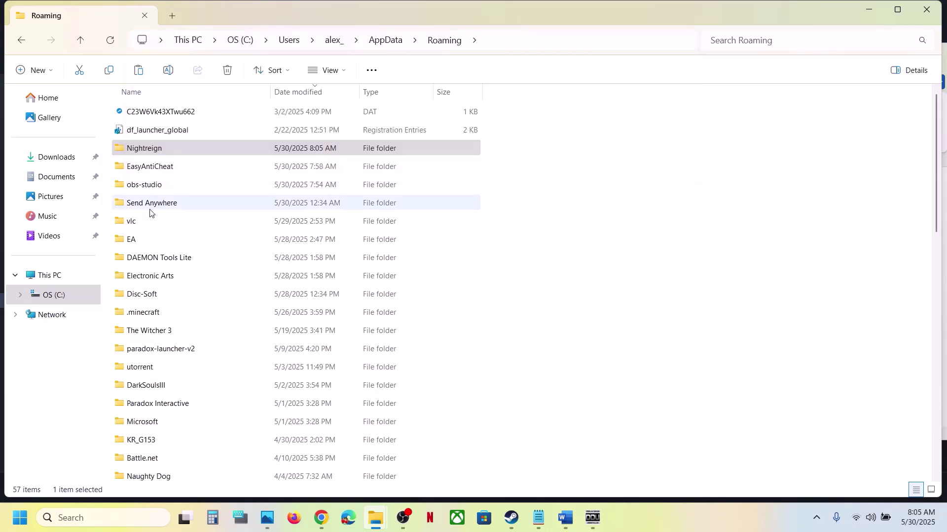
Back up the Nightreign save folder by copying it to the desktop, and place it beside the GraphicsConfig copy
{"action": "left_click", "coordinate": [144, 152]}
{"action": "right_click", "coordinate": [172, 155]}
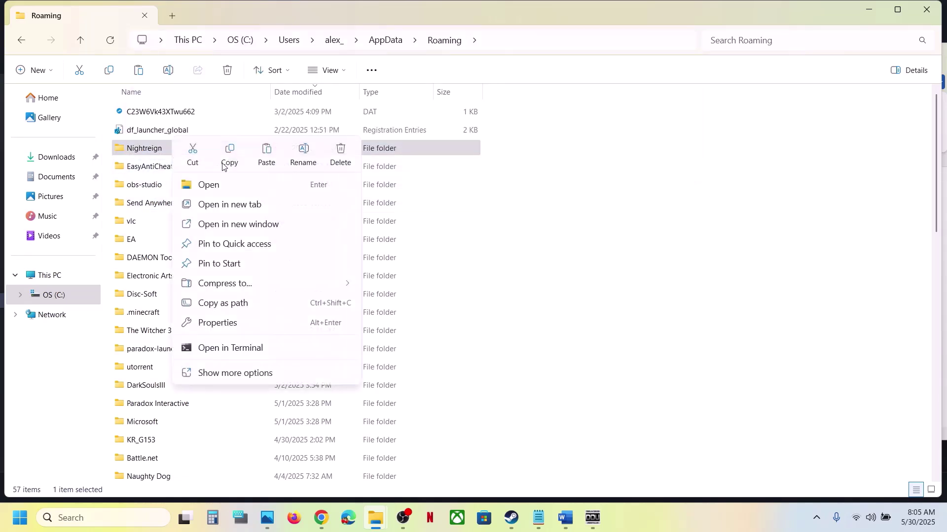
{"action": "left_click", "coordinate": [228, 155]}
{"action": "key", "text": "super+d"}
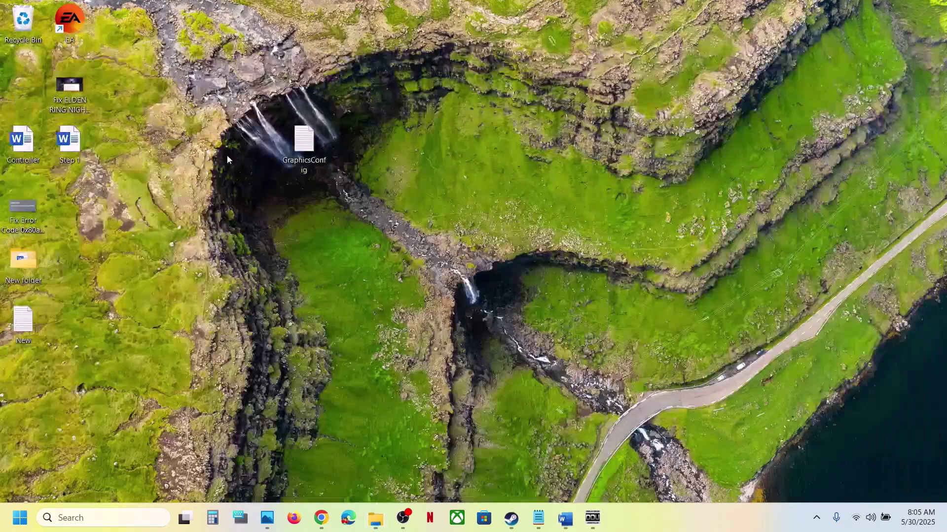
{"action": "key", "text": "ctrl+v"}
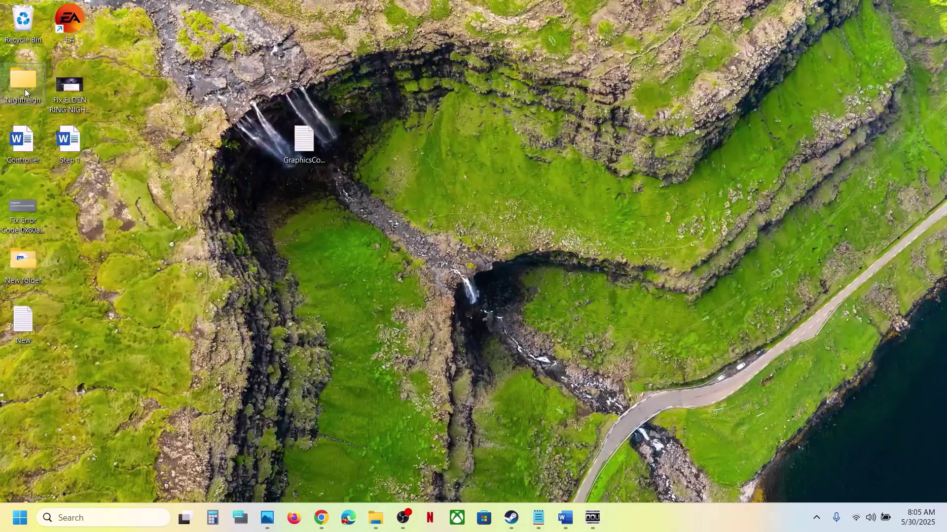
{"action": "left_click_drag", "start_coordinate": [359, 155], "coordinate": [362, 155]}
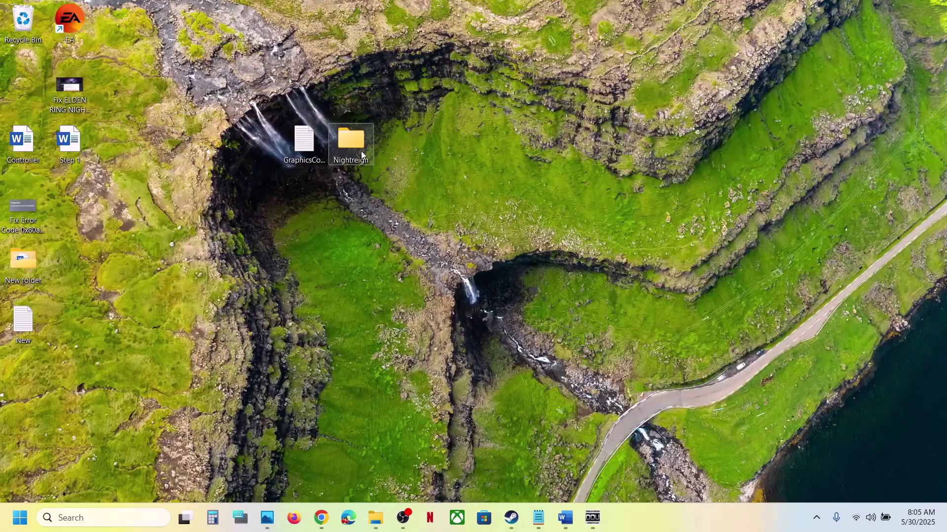
Rename the original Nightreign folder in AppData\Roaming to Nightreign.old
{"action": "mouse_move", "coordinate": [373, 527]}
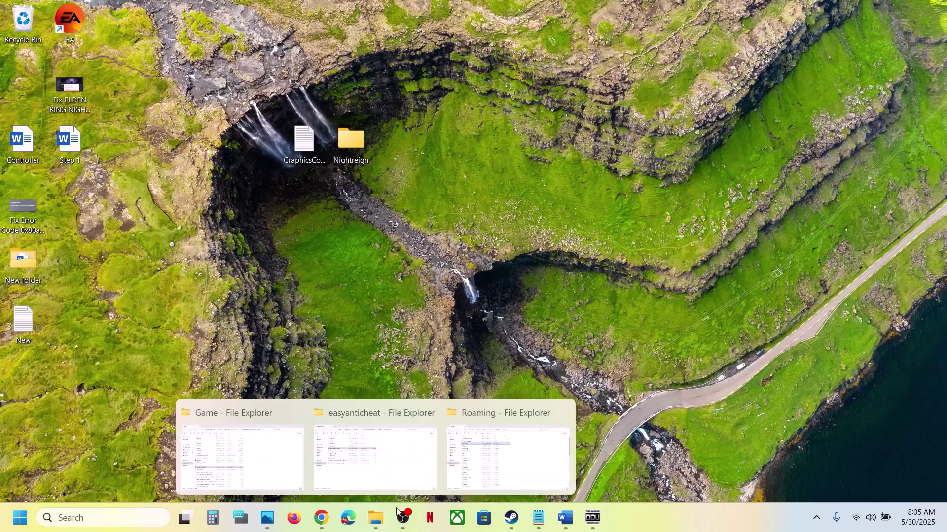
{"action": "left_click", "coordinate": [509, 450]}
{"action": "right_click", "coordinate": [161, 157]}
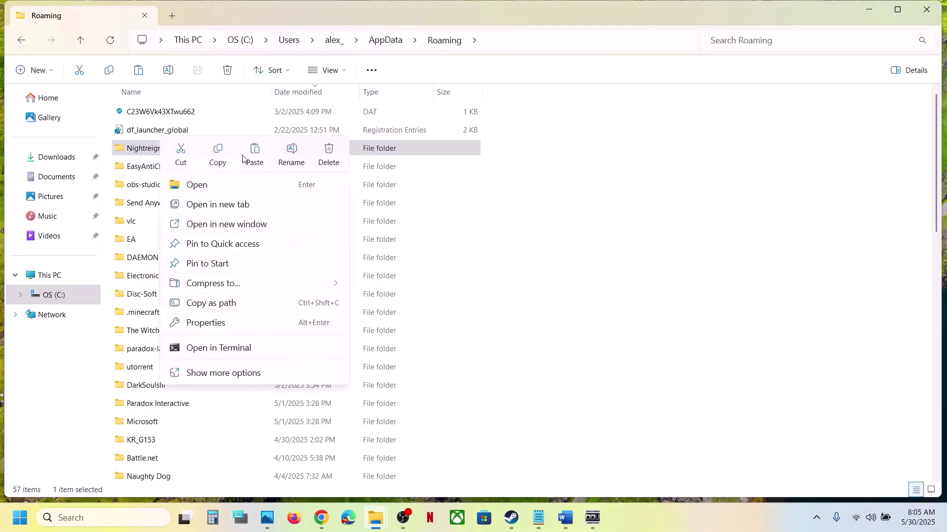
{"action": "left_click", "coordinate": [292, 157]}
{"action": "left_click", "coordinate": [180, 148]}
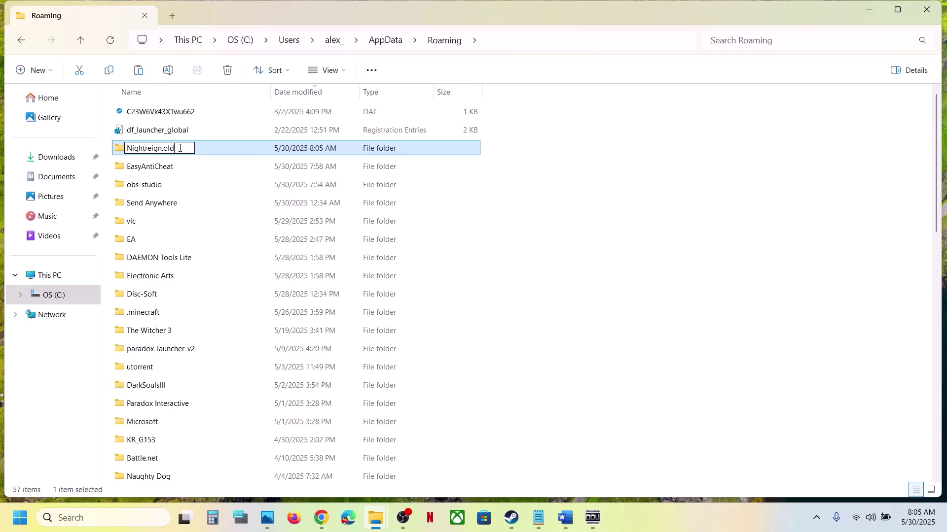
{"action": "left_click", "coordinate": [690, 219]}
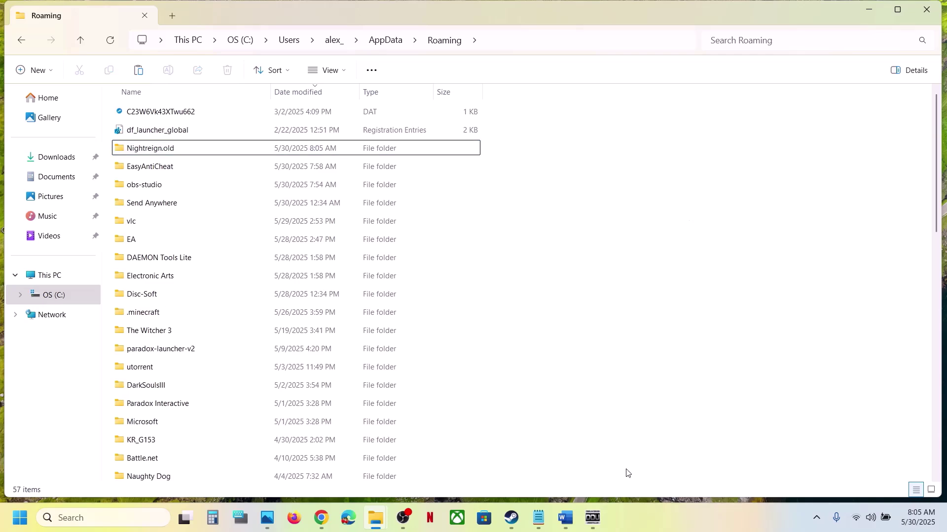
Switch to Steam, then return to the Word document and go to Step 12 about verifying the game files
{"action": "left_click", "coordinate": [510, 517]}
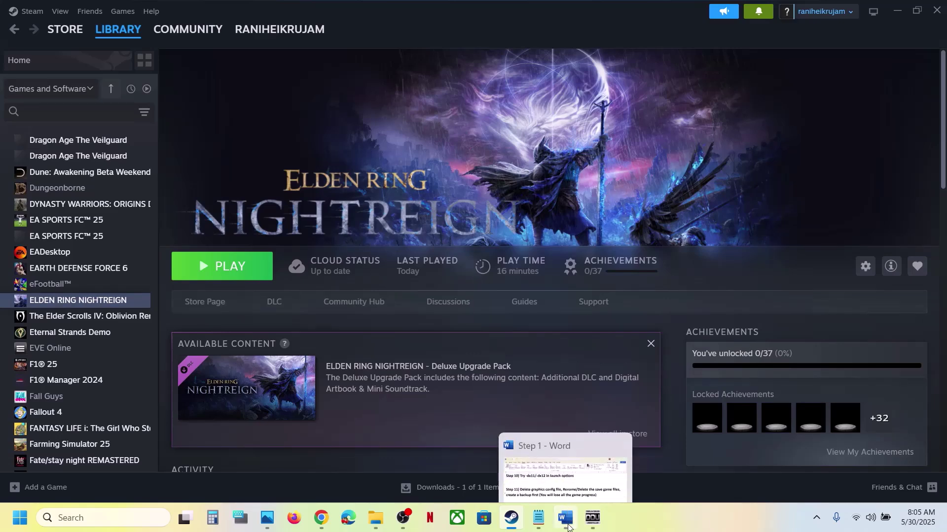
{"action": "left_click", "coordinate": [530, 446]}
{"action": "scroll", "coordinate": [444, 321], "scroll_direction": "down", "scroll_amount": 2}
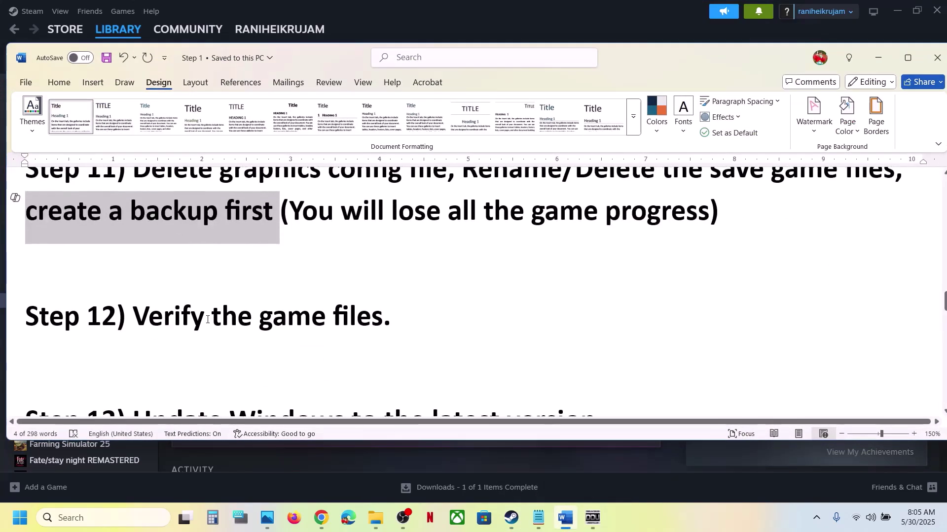
Switch to Steam, verify the integrity of the ELDEN RING NIGHTREIGN game files, and close the game's properties
{"action": "left_click_drag", "start_coordinate": [135, 318], "coordinate": [405, 320]}
{"action": "left_click", "coordinate": [440, 25]}
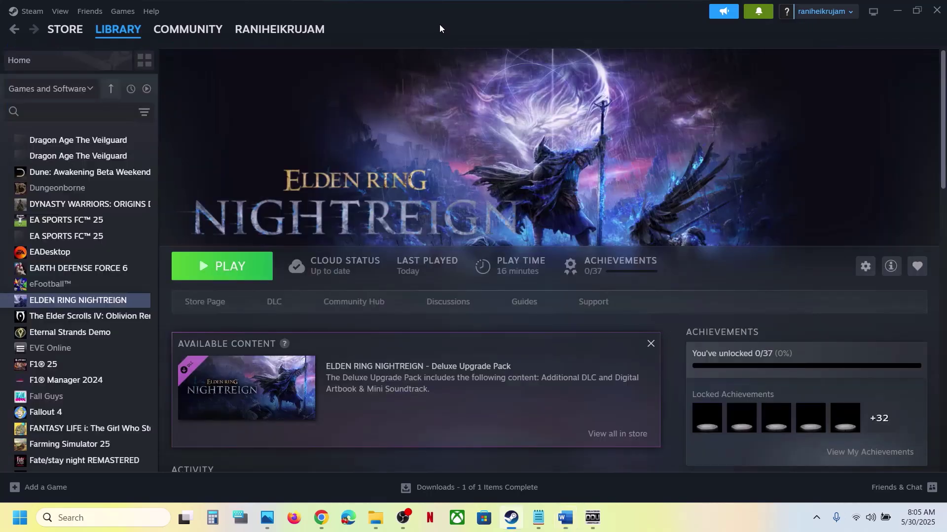
{"action": "right_click", "coordinate": [84, 300]}
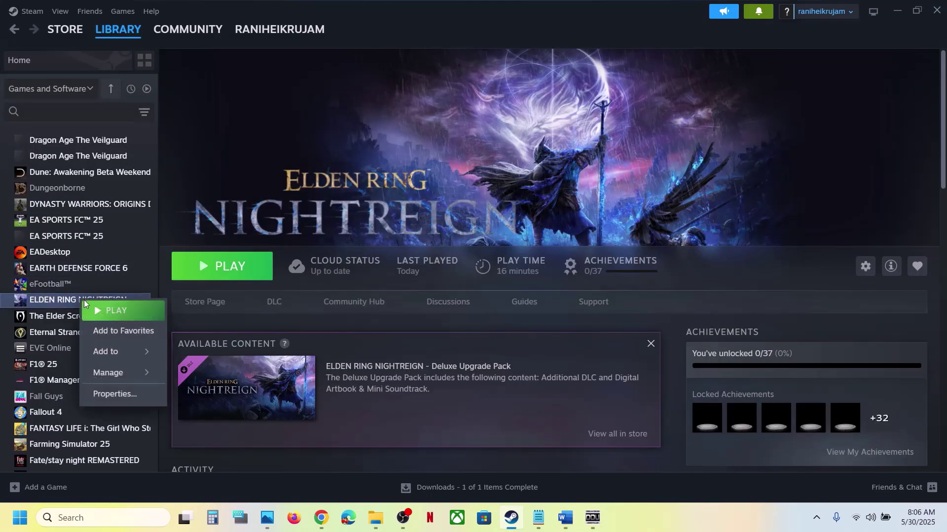
{"action": "left_click", "coordinate": [120, 393]}
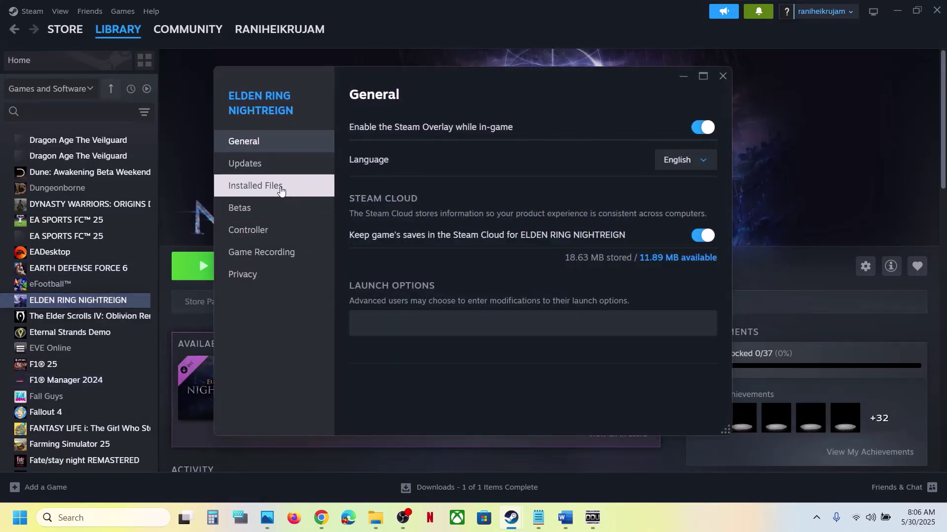
{"action": "left_click", "coordinate": [278, 186]}
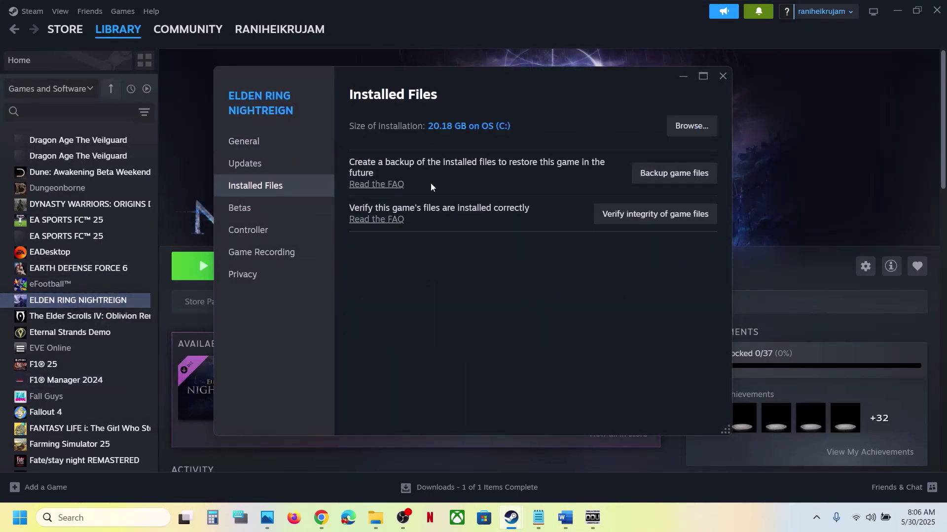
{"action": "left_click", "coordinate": [661, 217]}
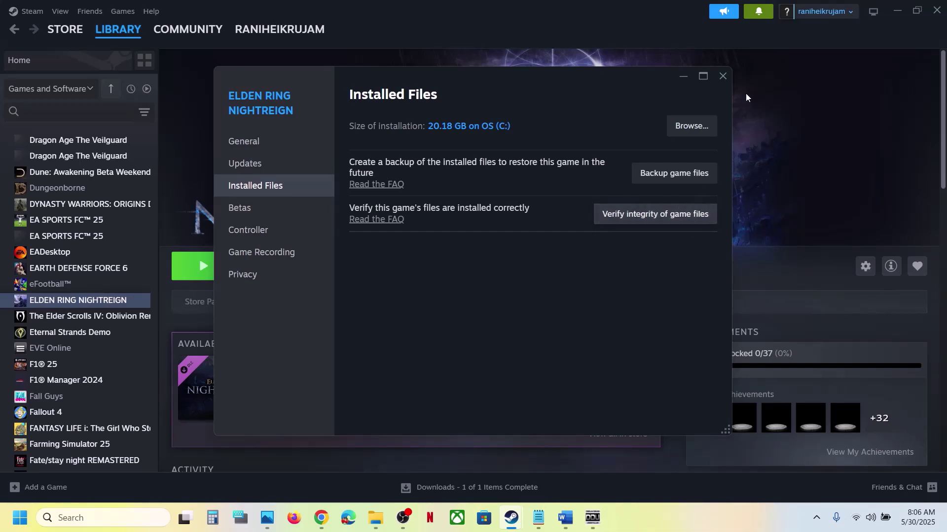
{"action": "left_click", "coordinate": [723, 77]}
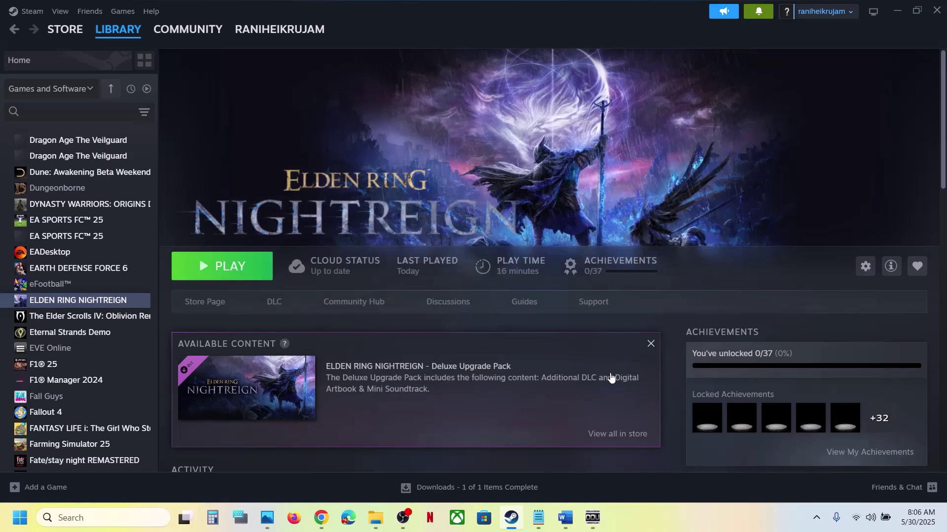
Return to the Word document and highlight Step 13 about updating Windows to the latest version
{"action": "left_click", "coordinate": [565, 519]}
{"action": "scroll", "coordinate": [234, 317], "scroll_direction": "down", "scroll_amount": 3}
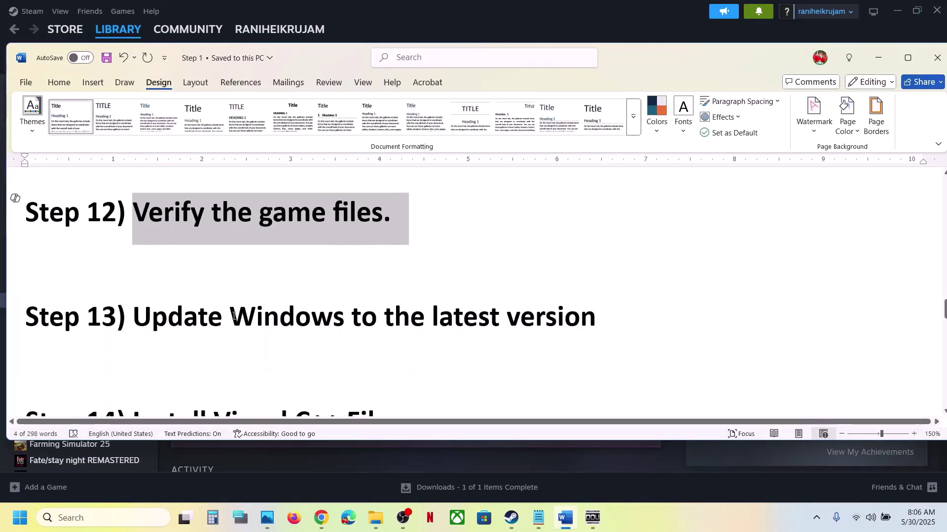
{"action": "left_click_drag", "start_coordinate": [233, 316], "coordinate": [595, 318]}
Go to Windows Update in the Settings app and check for updates
{"action": "left_click", "coordinate": [490, 22]}
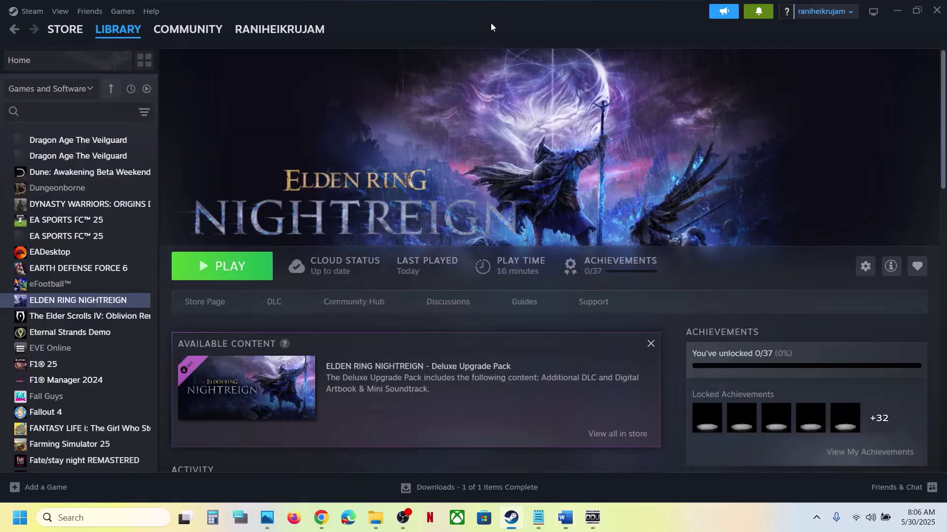
{"action": "key", "text": "super+i"}
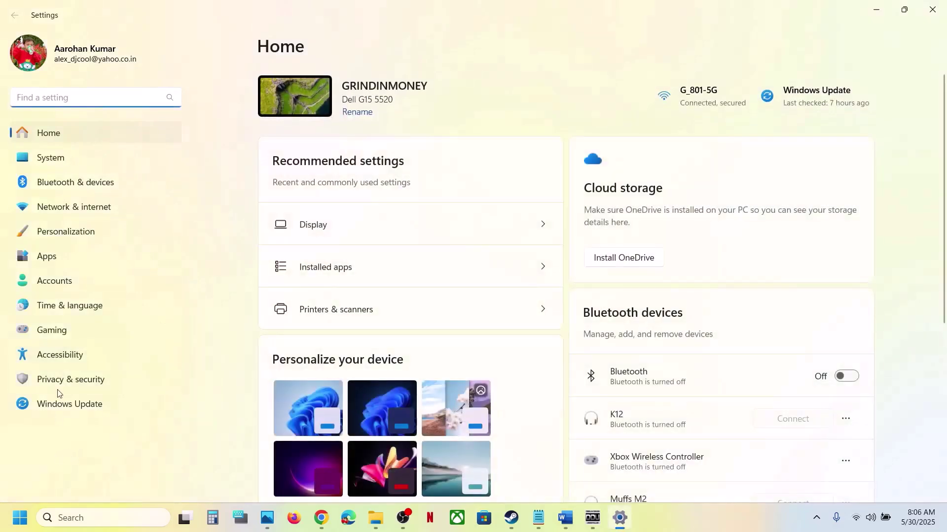
{"action": "left_click", "coordinate": [49, 405]}
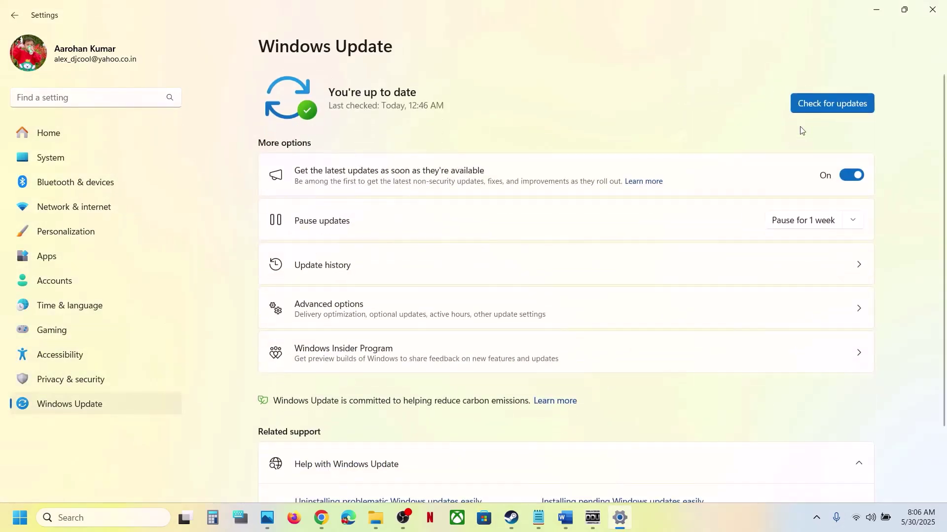
{"action": "left_click", "coordinate": [829, 101]}
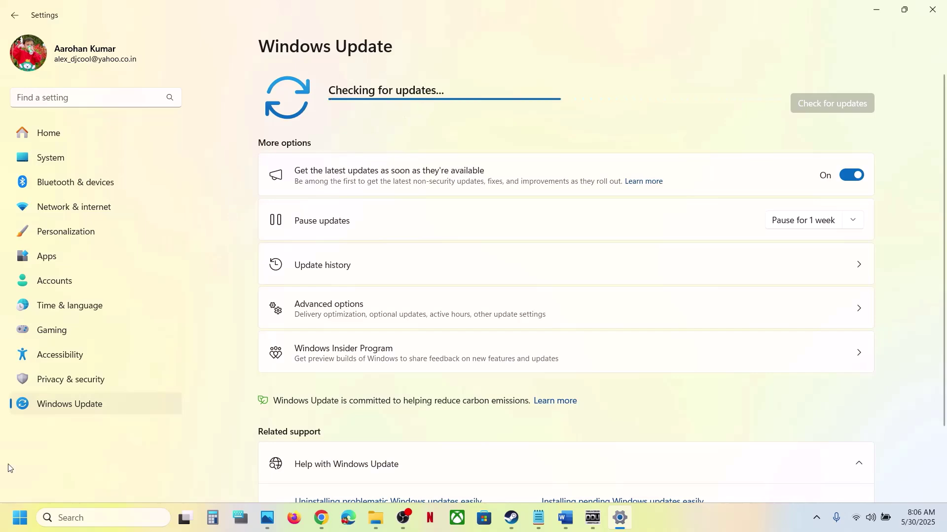
{"action": "left_click", "coordinate": [20, 517]}
{"action": "left_click", "coordinate": [359, 476]}
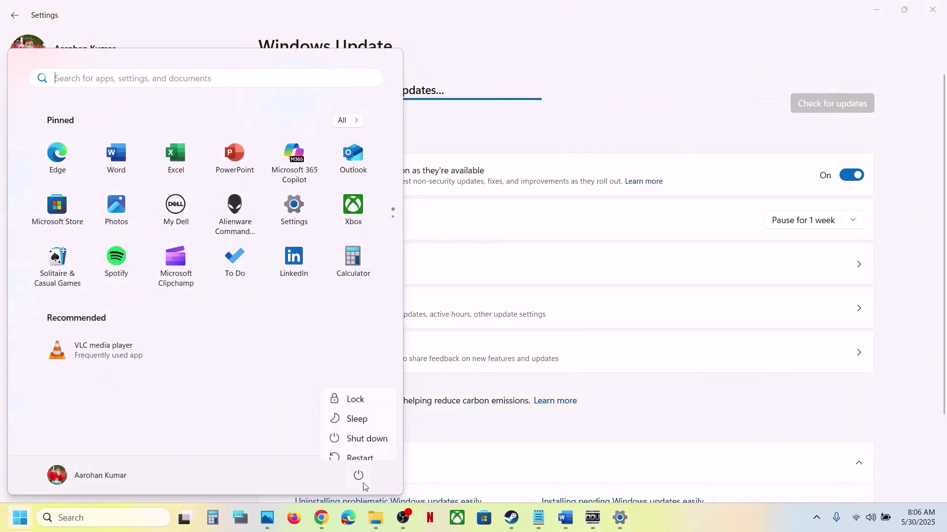
{"action": "key", "text": "Escape"}
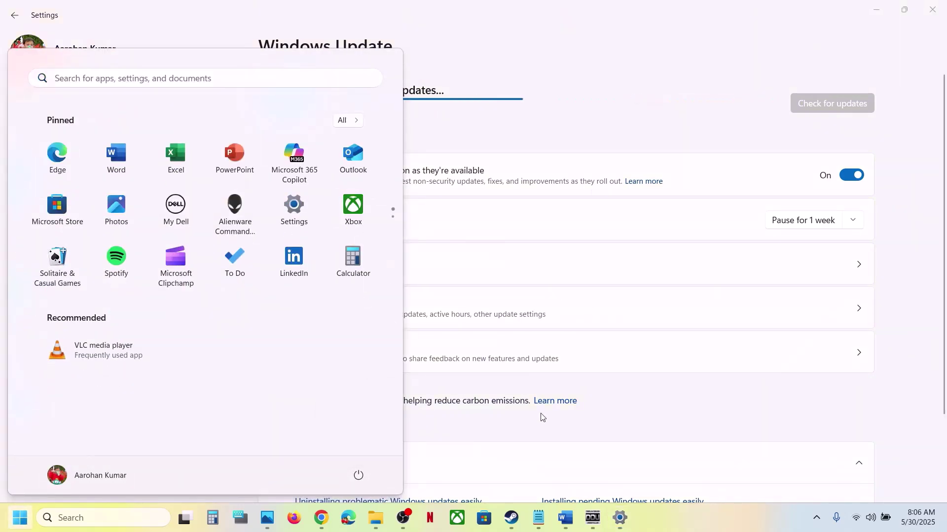
Return to the Word document and copy the Microsoft link under Step 14 for installing the Visual C++ files
{"action": "left_click", "coordinate": [511, 524]}
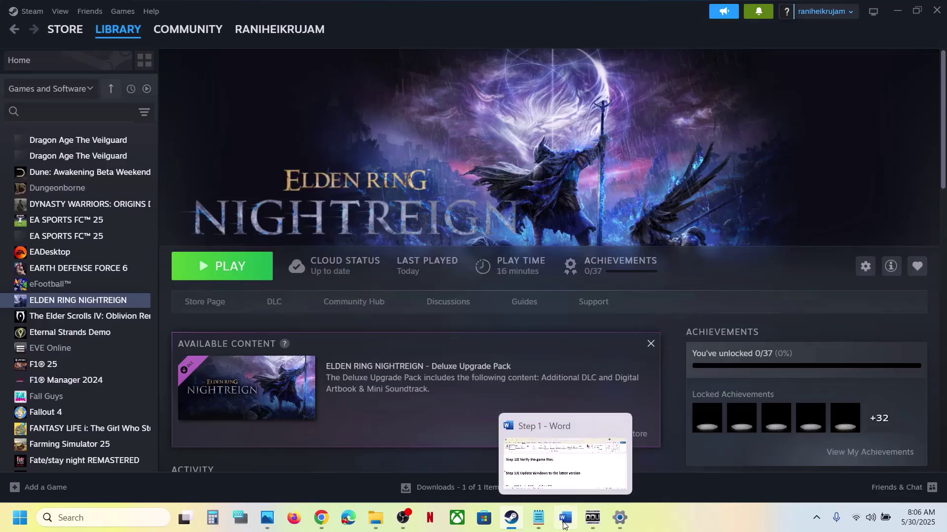
{"action": "left_click", "coordinate": [566, 518]}
{"action": "scroll", "coordinate": [391, 373], "scroll_direction": "down", "scroll_amount": 2}
{"action": "right_click", "coordinate": [391, 373]}
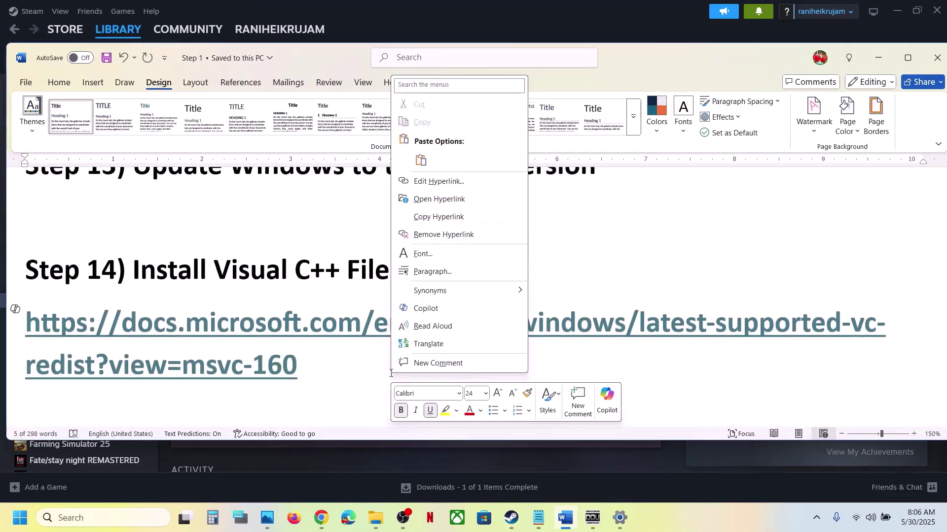
{"action": "scroll", "coordinate": [329, 358], "scroll_direction": "down", "scroll_amount": 1}
{"action": "triple_click", "coordinate": [323, 356]}
{"action": "key", "text": "ctrl+c"}
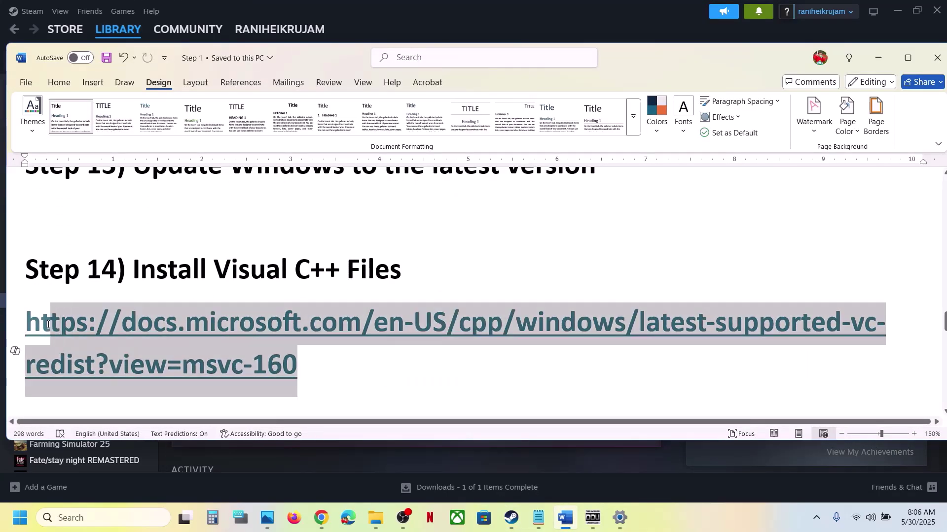
Switch to Chrome and open the copied Visual C++ Redistributable link in a new tab
{"action": "left_click", "coordinate": [326, 521]}
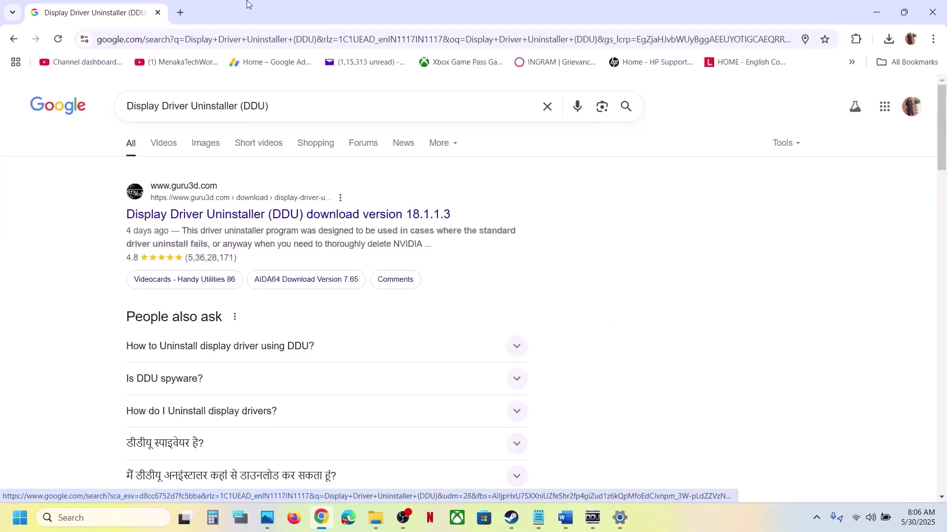
{"action": "left_click", "coordinate": [178, 13]}
{"action": "key", "text": "ctrl+v"}
{"action": "key", "text": "Return"}
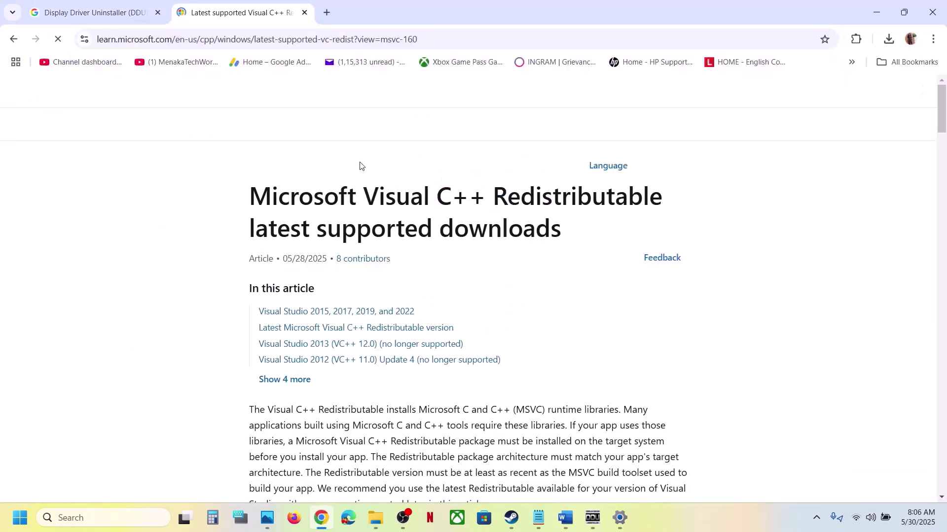
Download the X86 redistributable for Visual Studio 2015, 2017, 2019 and 2022, run its installer and start a repair
{"action": "scroll", "coordinate": [412, 288], "scroll_direction": "down", "scroll_amount": 8}
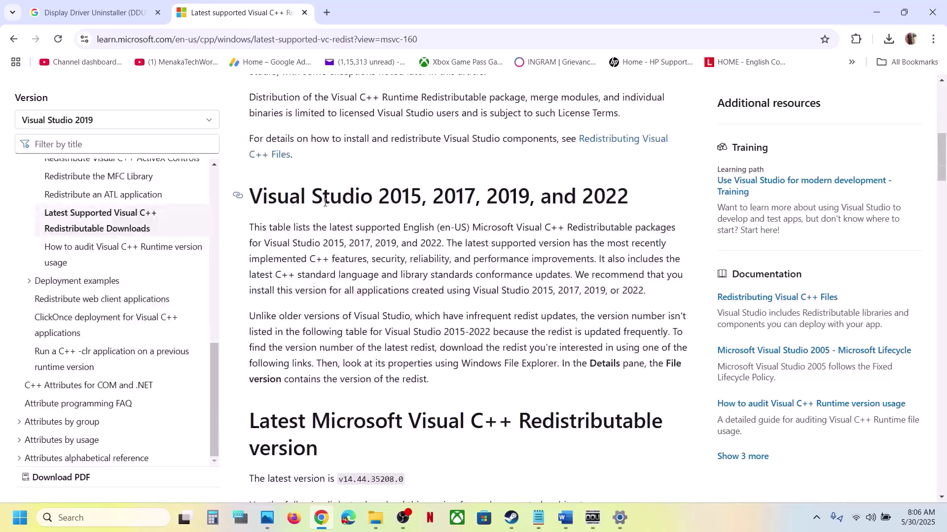
{"action": "left_click_drag", "start_coordinate": [322, 198], "coordinate": [565, 229]}
{"action": "scroll", "coordinate": [440, 311], "scroll_direction": "down", "scroll_amount": 6}
{"action": "scroll", "coordinate": [440, 310], "scroll_direction": "down", "scroll_amount": 2}
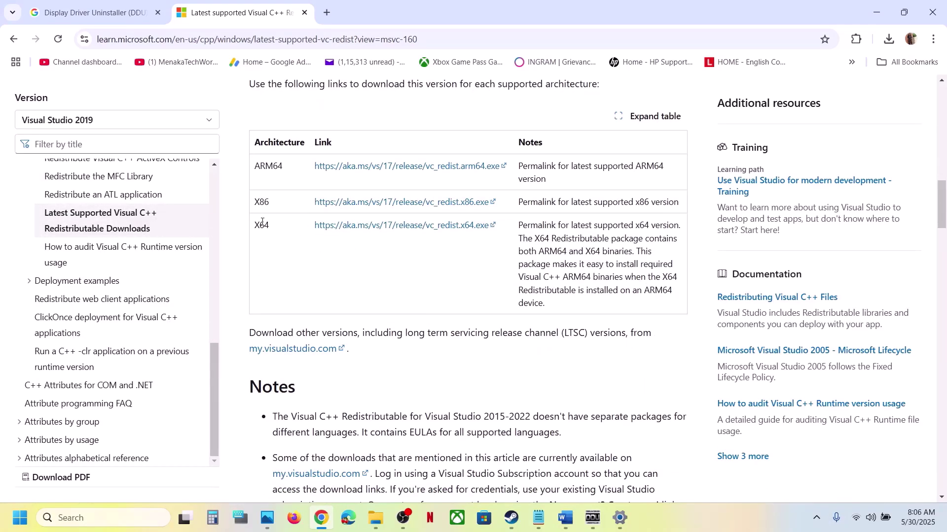
{"action": "left_click", "coordinate": [400, 206]}
{"action": "left_click", "coordinate": [801, 79]}
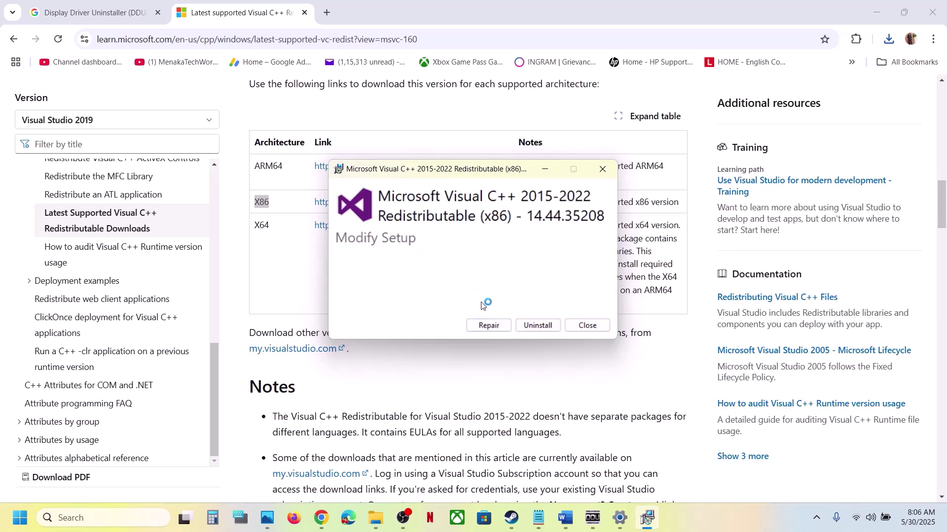
{"action": "left_click", "coordinate": [486, 326]}
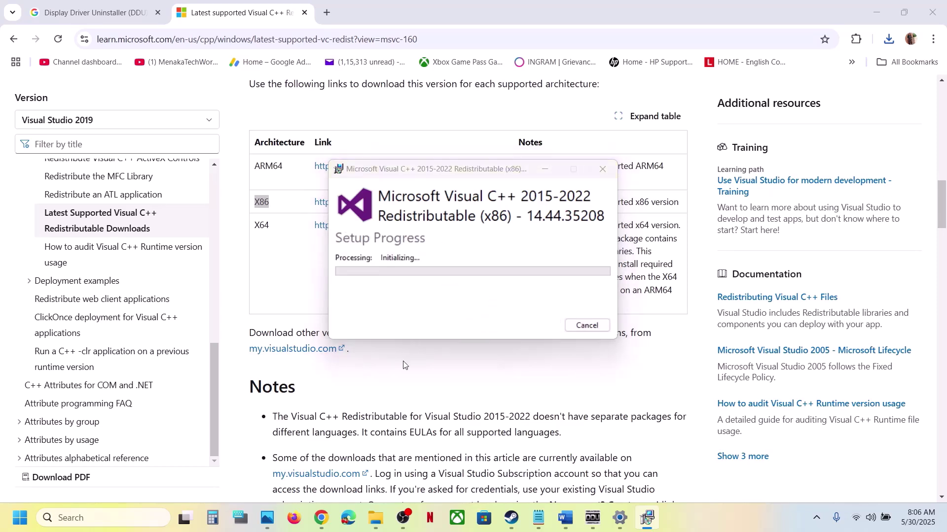
Download the X64 Visual C++ 2015-2022 Redistributable, run its installer, agree to the license terms and start the installation
{"action": "left_click", "coordinate": [260, 224]}
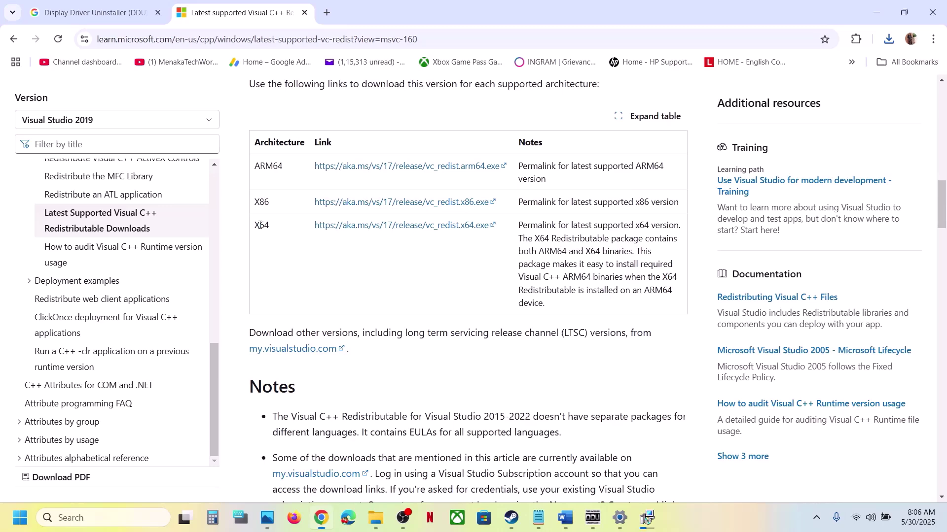
{"action": "left_click", "coordinate": [360, 227]}
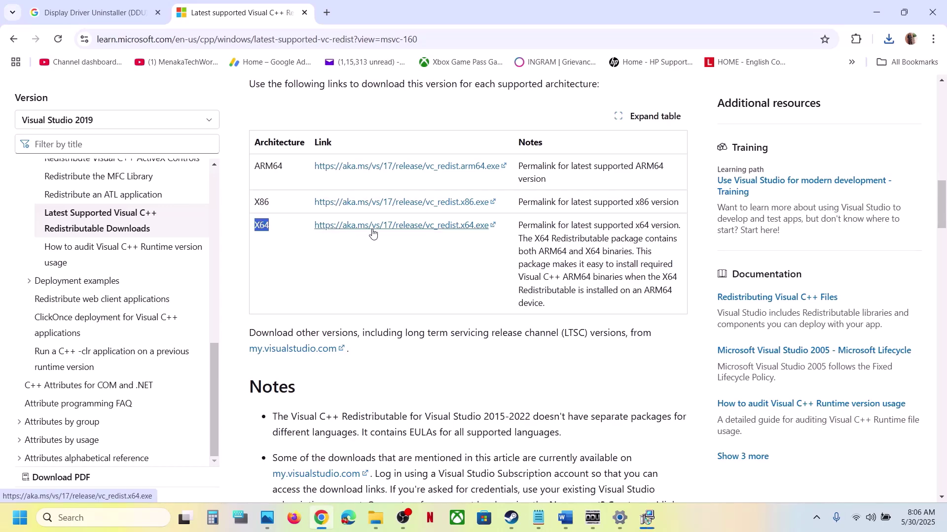
{"action": "left_click", "coordinate": [891, 46]}
{"action": "left_click", "coordinate": [786, 98]}
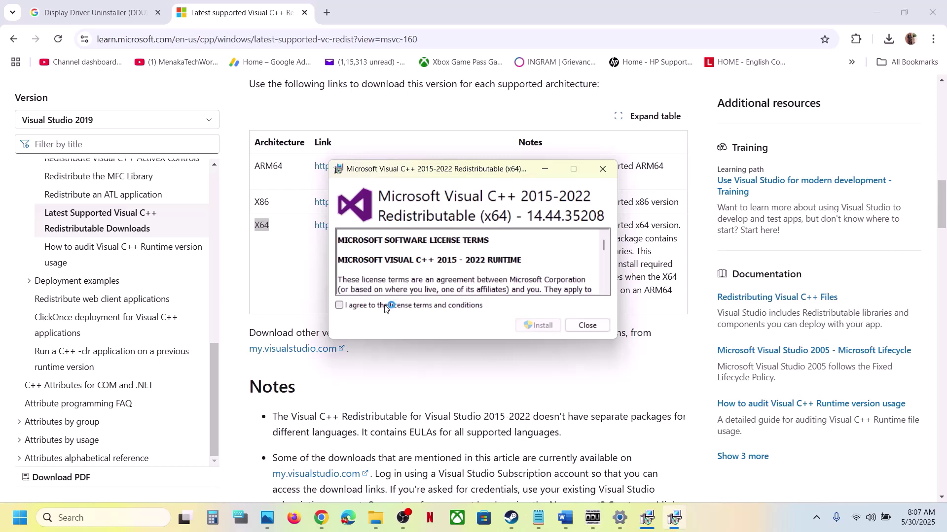
{"action": "left_click", "coordinate": [538, 326]}
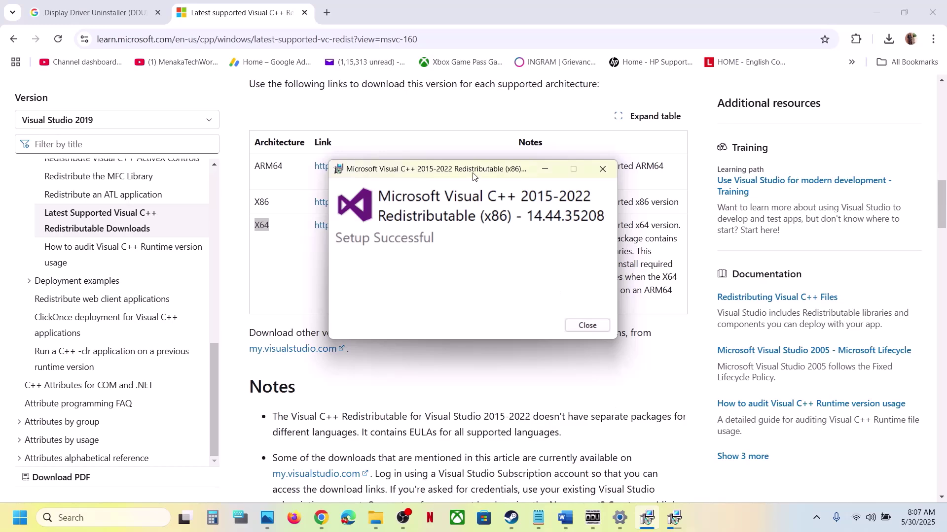
Place the x86 and x64 setup windows side by side, then look through the older Visual Studio redistributables on the page
{"action": "left_click_drag", "start_coordinate": [473, 176], "coordinate": [292, 230]}
{"action": "left_click_drag", "start_coordinate": [483, 175], "coordinate": [591, 225]}
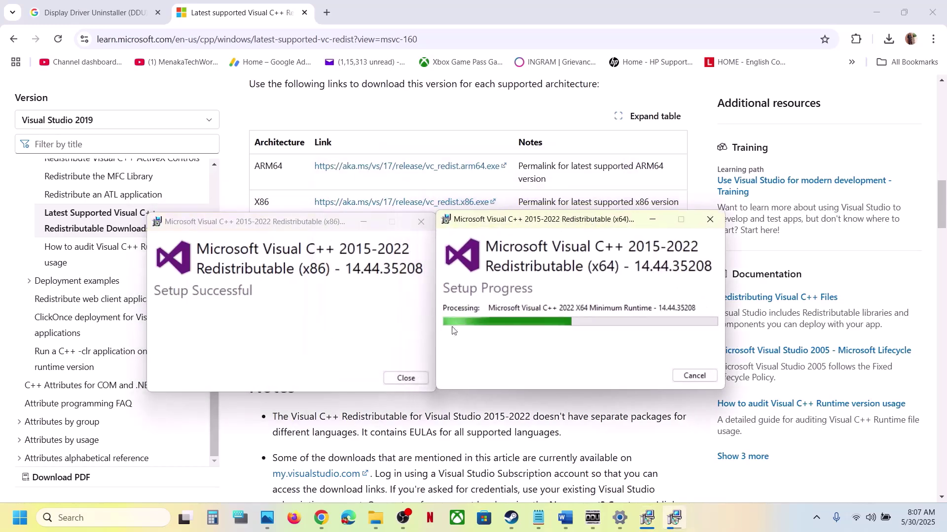
{"action": "left_click", "coordinate": [257, 447]}
{"action": "scroll", "coordinate": [257, 447], "scroll_direction": "down", "scroll_amount": 15}
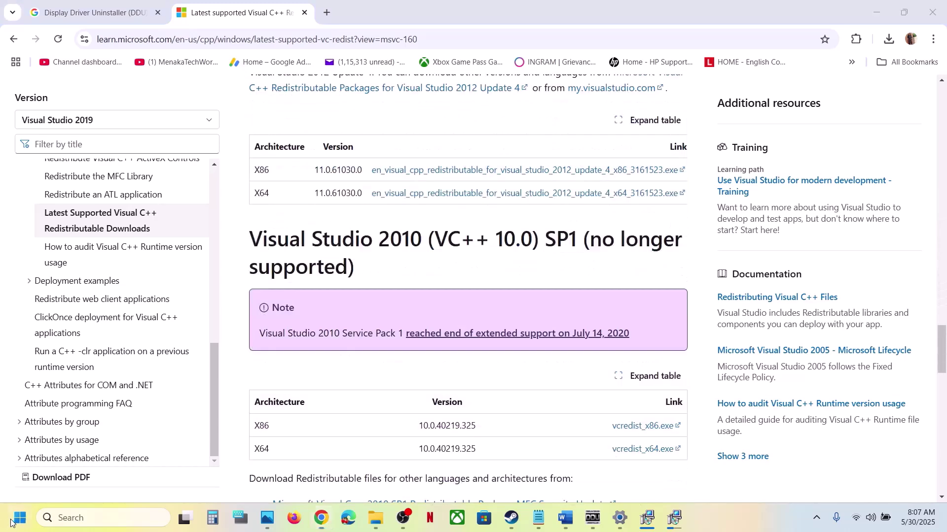
{"action": "left_click", "coordinate": [10, 523]}
{"action": "left_click", "coordinate": [357, 475]}
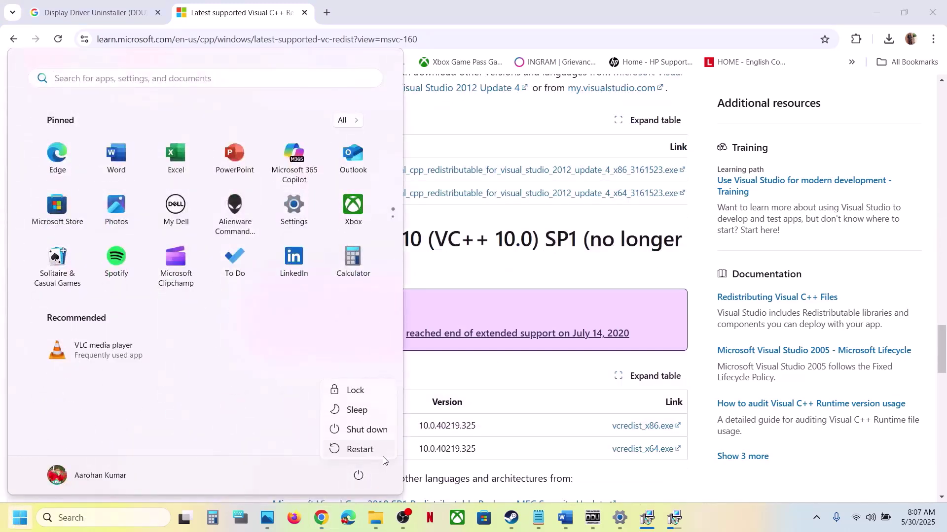
{"action": "left_click", "coordinate": [511, 518]}
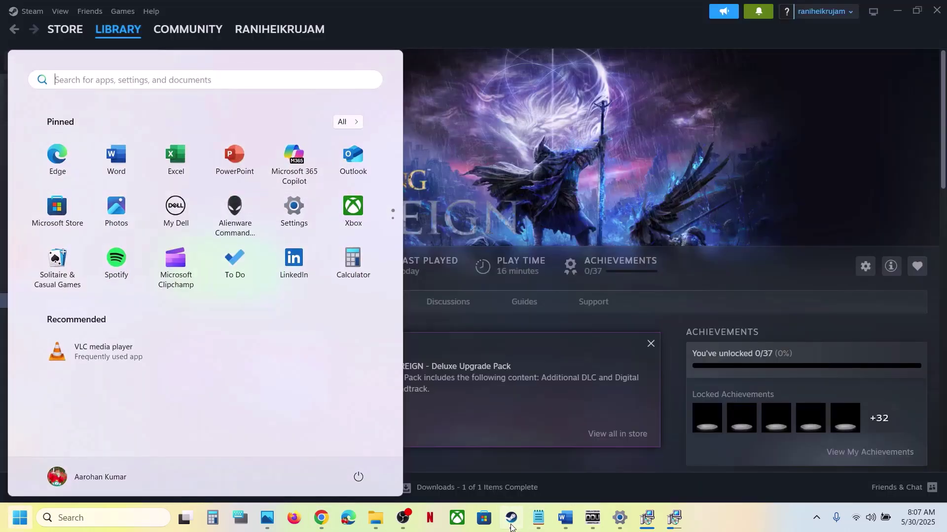
Return to the Word document and read Step 15, highlighting the advice on external devices and on disconnecting additional joysticks/controllers
{"action": "left_click", "coordinate": [565, 518]}
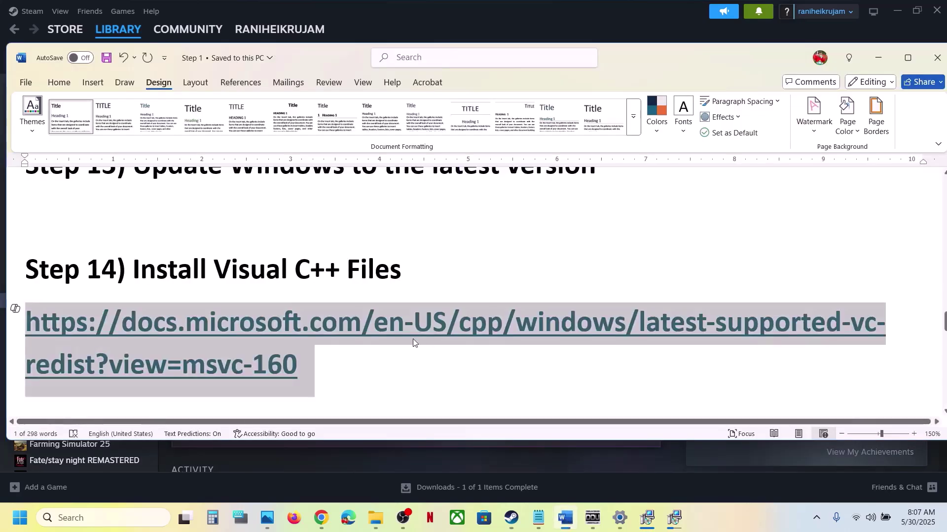
{"action": "scroll", "coordinate": [414, 339], "scroll_direction": "down", "scroll_amount": 3}
{"action": "scroll", "coordinate": [413, 339], "scroll_direction": "down", "scroll_amount": 2}
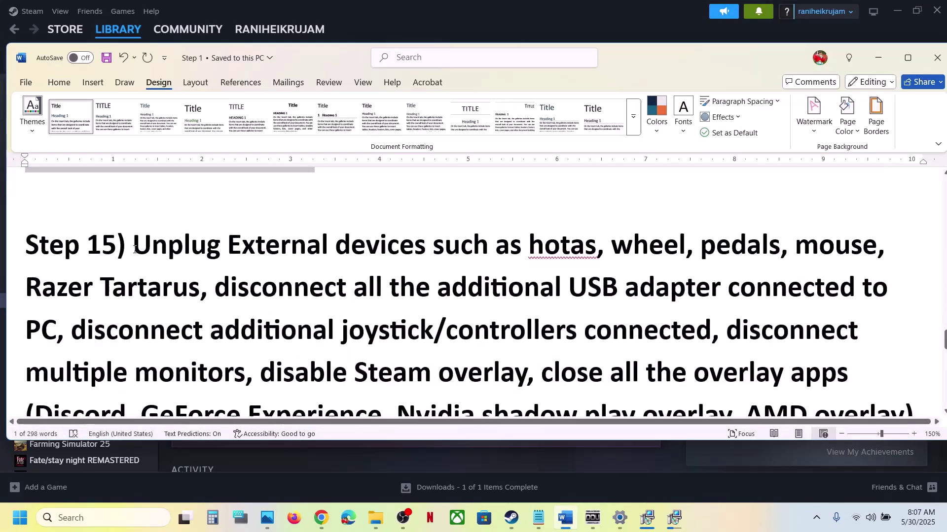
{"action": "left_click_drag", "start_coordinate": [134, 249], "coordinate": [637, 303]}
{"action": "left_click", "coordinate": [637, 303]}
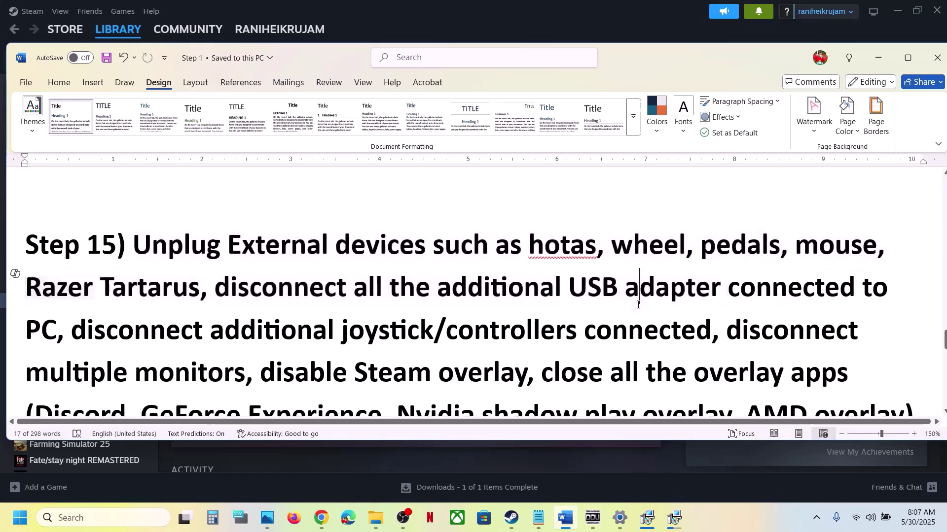
{"action": "scroll", "coordinate": [353, 298], "scroll_direction": "down", "scroll_amount": 2}
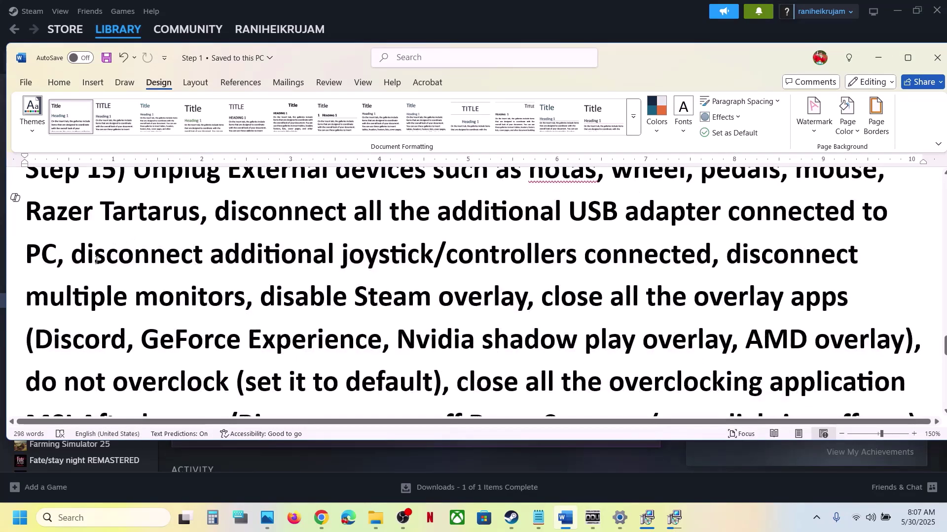
{"action": "left_click_drag", "start_coordinate": [97, 256], "coordinate": [678, 257]}
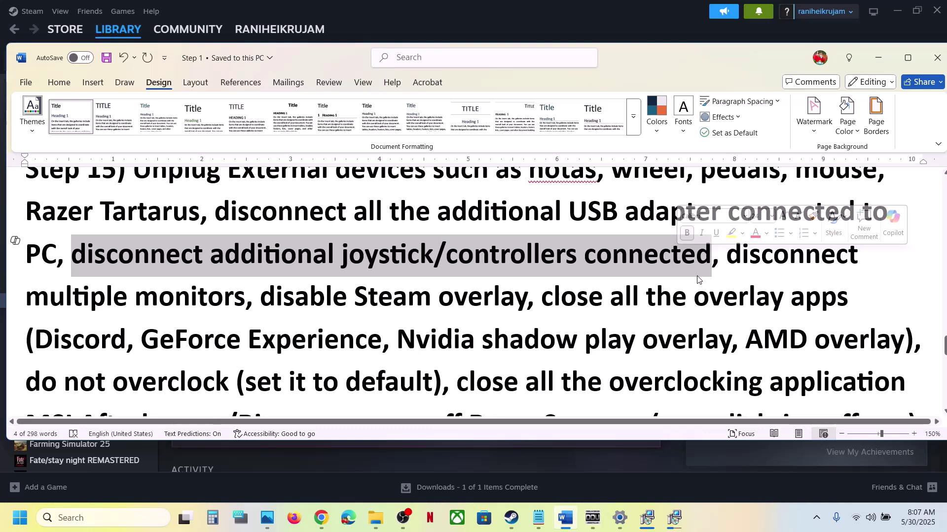
Highlight the advice to disable the Steam overlay, then turn off the in-game Steam Overlay in ELDEN RING NIGHTREIGN's Steam properties
{"action": "left_click_drag", "start_coordinate": [731, 266], "coordinate": [527, 281]}
{"action": "scroll", "coordinate": [249, 294], "scroll_direction": "down", "scroll_amount": 1}
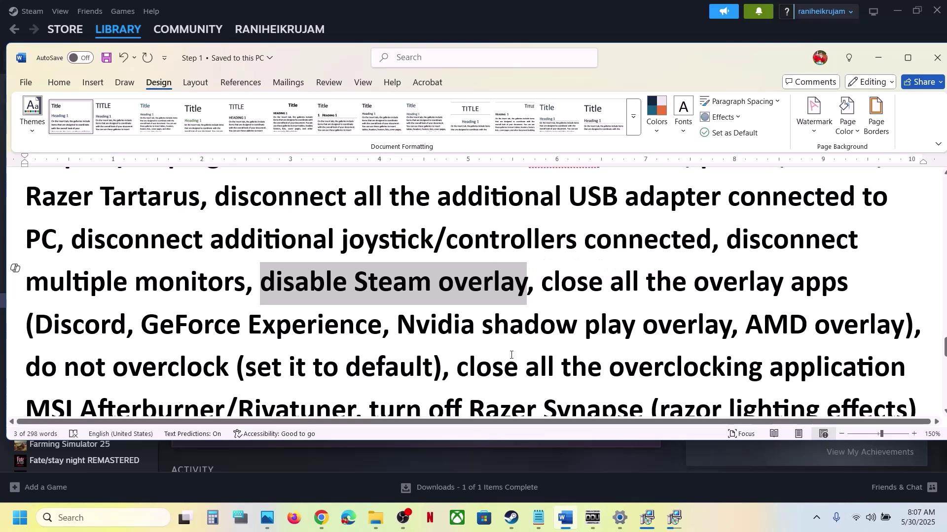
{"action": "left_click", "coordinate": [511, 519]}
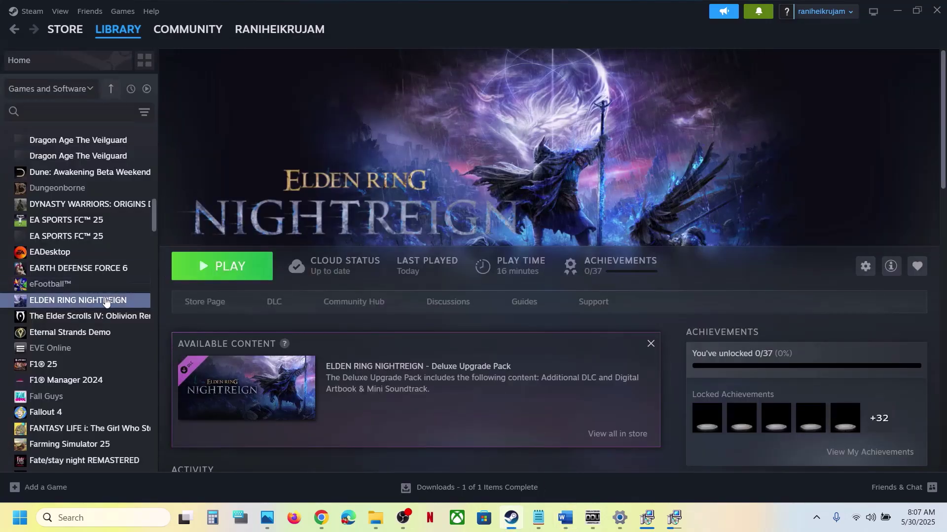
{"action": "right_click", "coordinate": [108, 299]}
{"action": "left_click", "coordinate": [139, 393]}
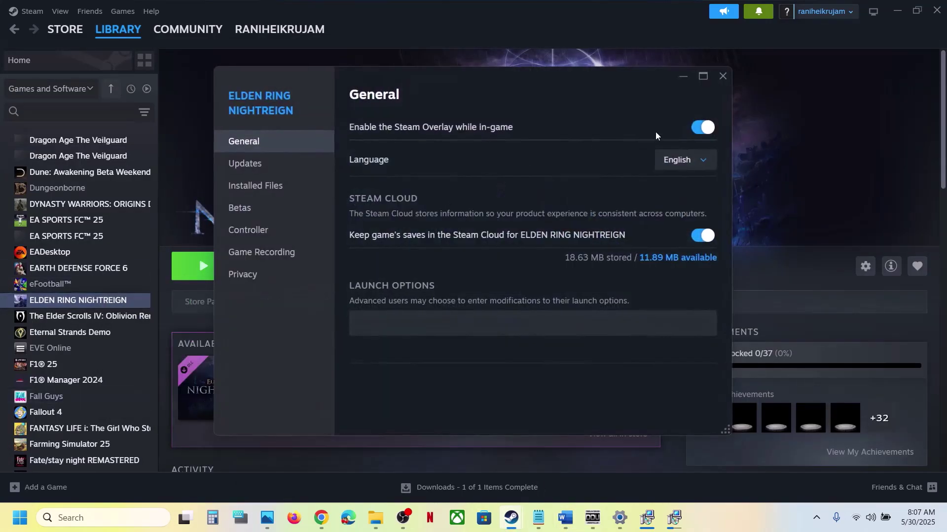
{"action": "left_click", "coordinate": [702, 129]}
{"action": "left_click", "coordinate": [721, 77]}
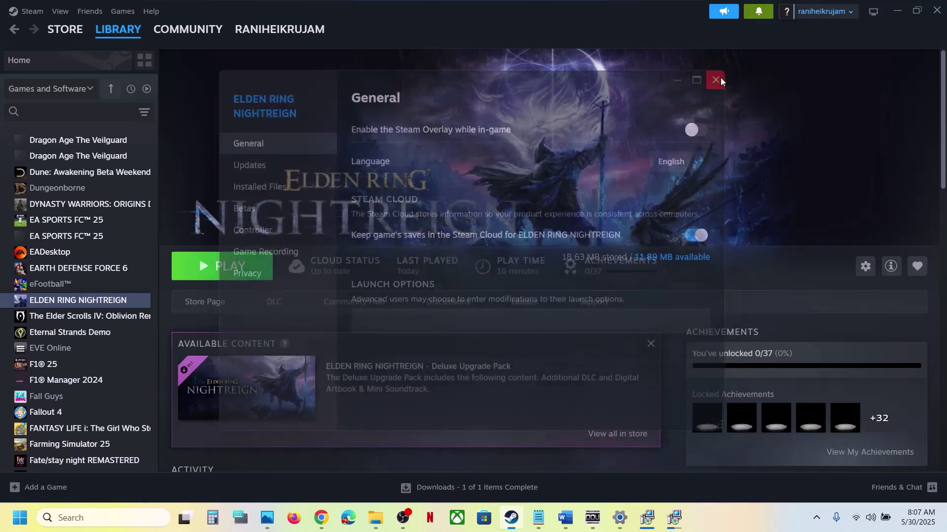
Return to the Word document and highlight the Step 15 advice on closing overlay apps, including Discord and GeForce Experience
{"action": "left_click", "coordinate": [564, 516]}
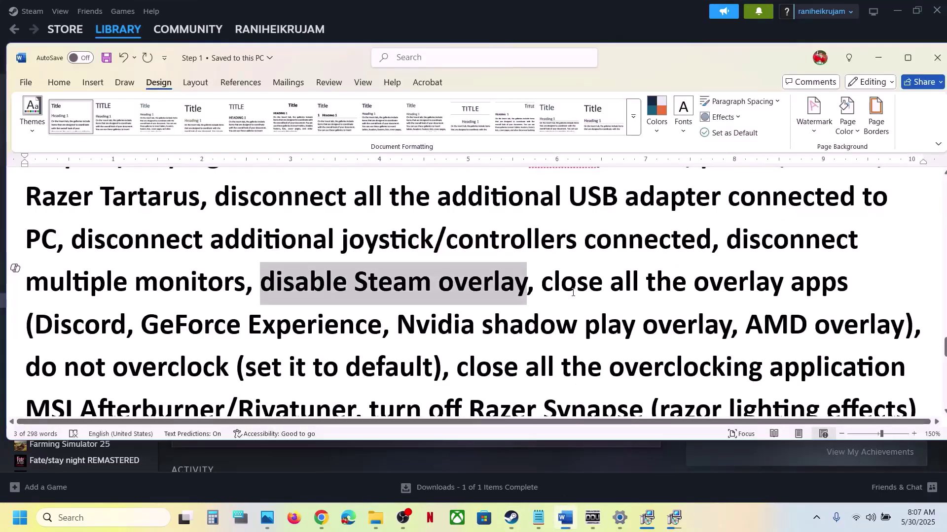
{"action": "double_click", "coordinate": [101, 324]}
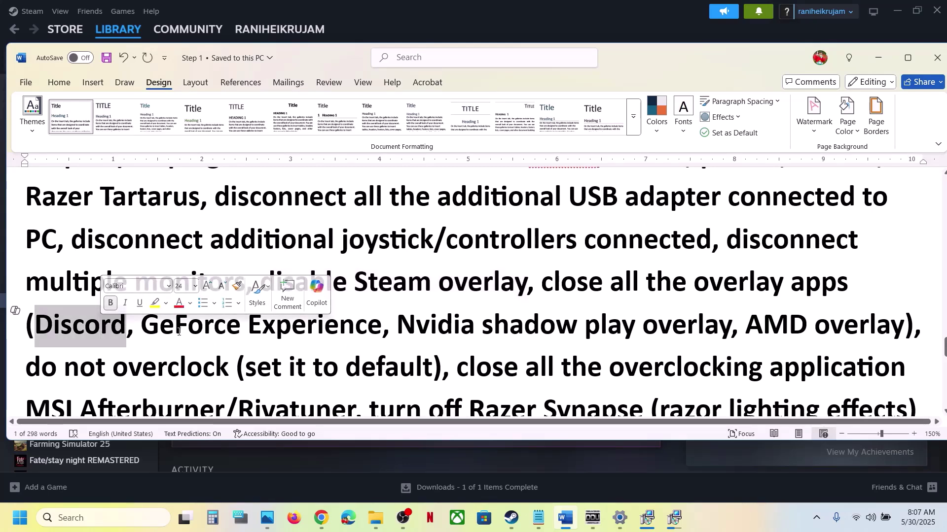
{"action": "double_click", "coordinate": [179, 331]}
{"action": "double_click", "coordinate": [88, 334]}
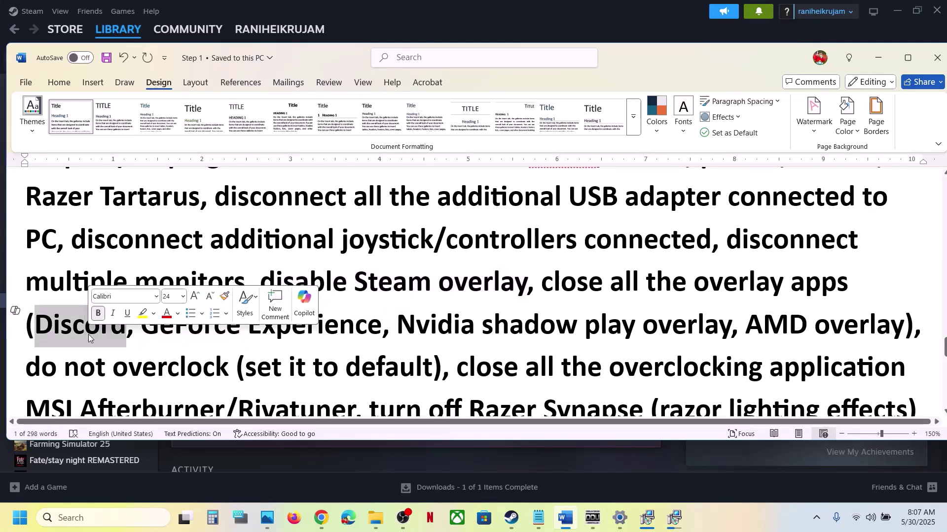
{"action": "left_click", "coordinate": [176, 328]}
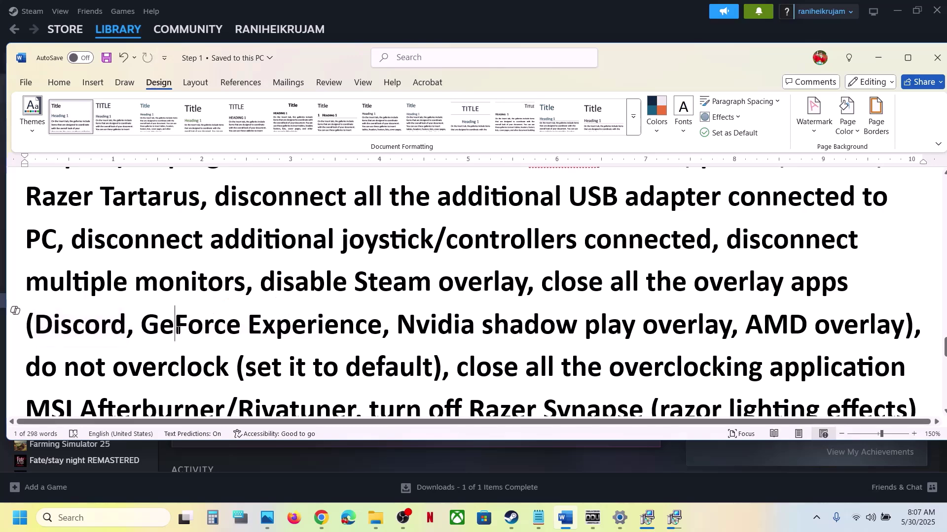
{"action": "double_click", "coordinate": [177, 330]}
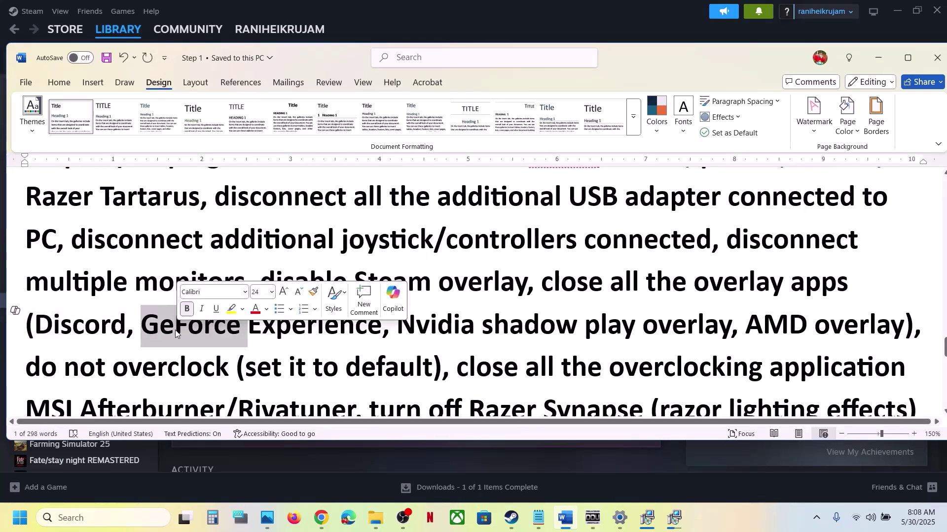
{"action": "left_click", "coordinate": [174, 330]}
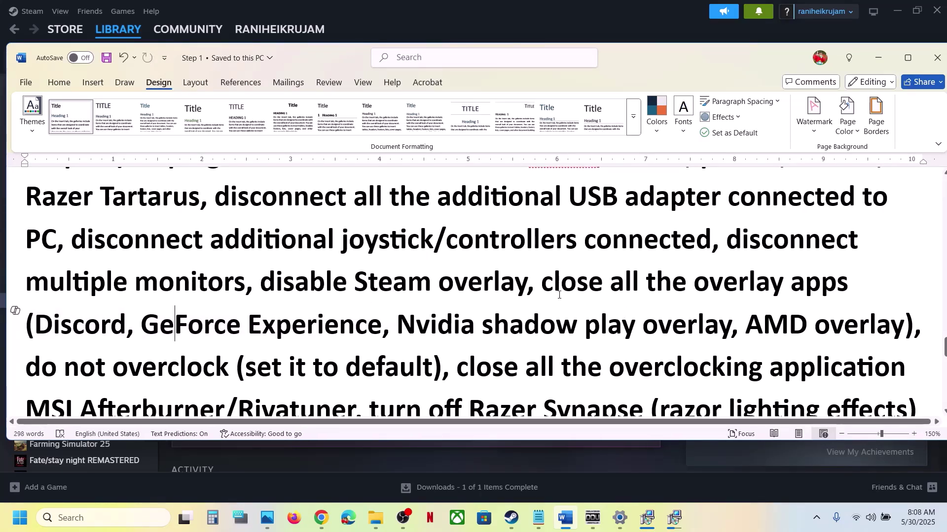
{"action": "left_click_drag", "start_coordinate": [560, 295], "coordinate": [850, 291]}
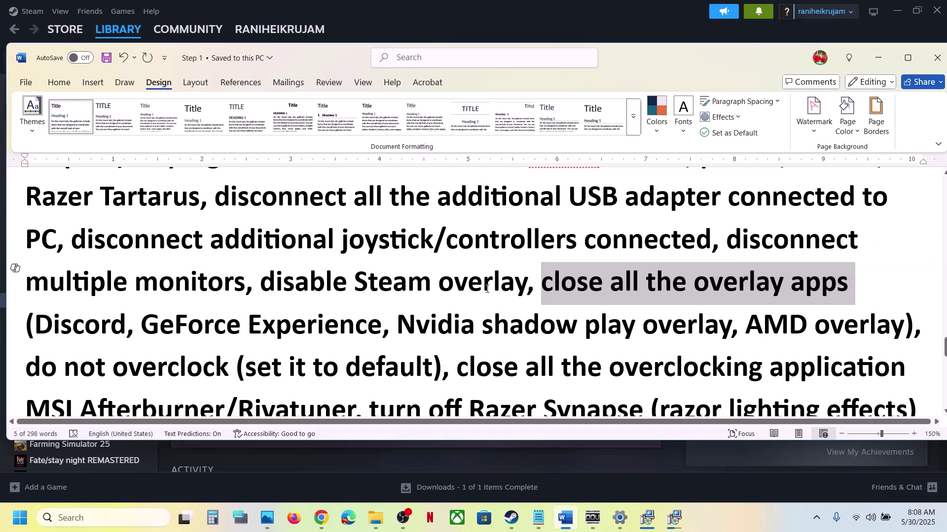
Highlight the Step 15 advice against overclocking and on closing overclocking applications such as MSI Afterburner/Rivatuner
{"action": "scroll", "coordinate": [487, 289], "scroll_direction": "down", "scroll_amount": 2}
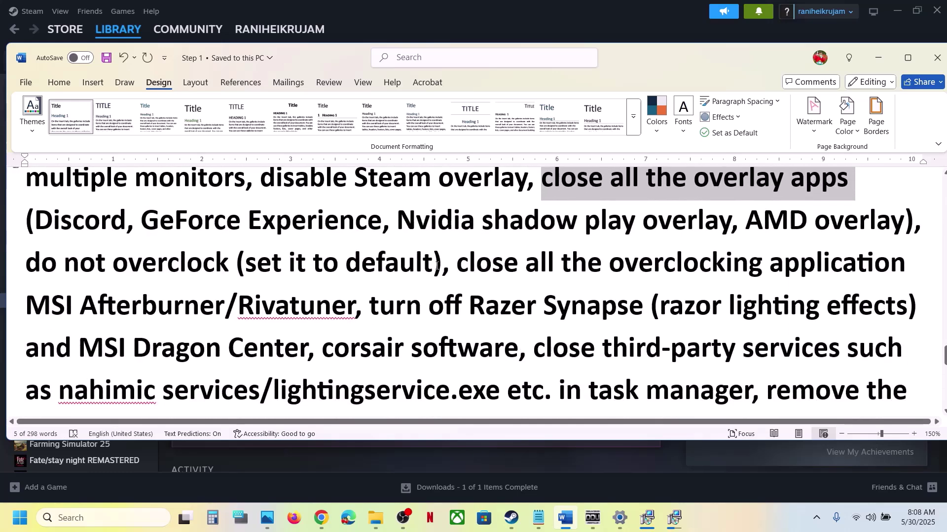
{"action": "left_click_drag", "start_coordinate": [26, 264], "coordinate": [245, 272]}
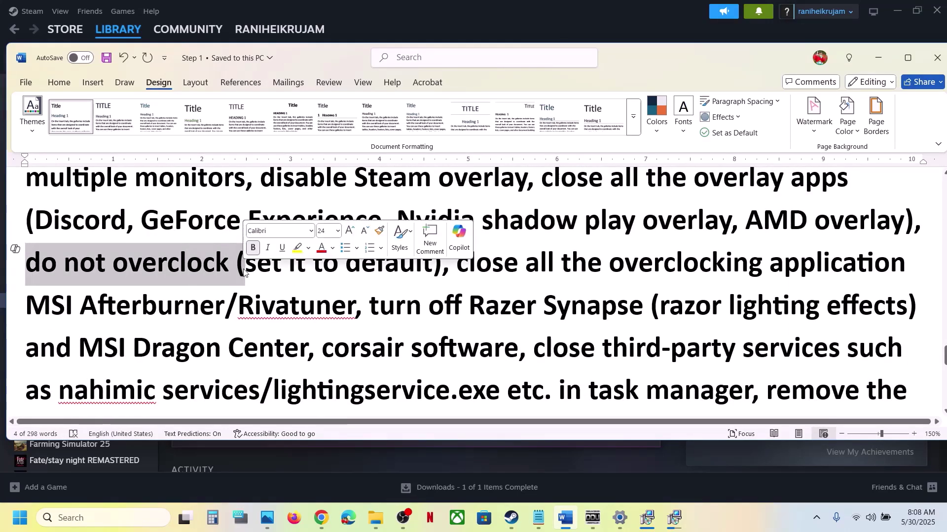
{"action": "left_click", "coordinate": [256, 264]}
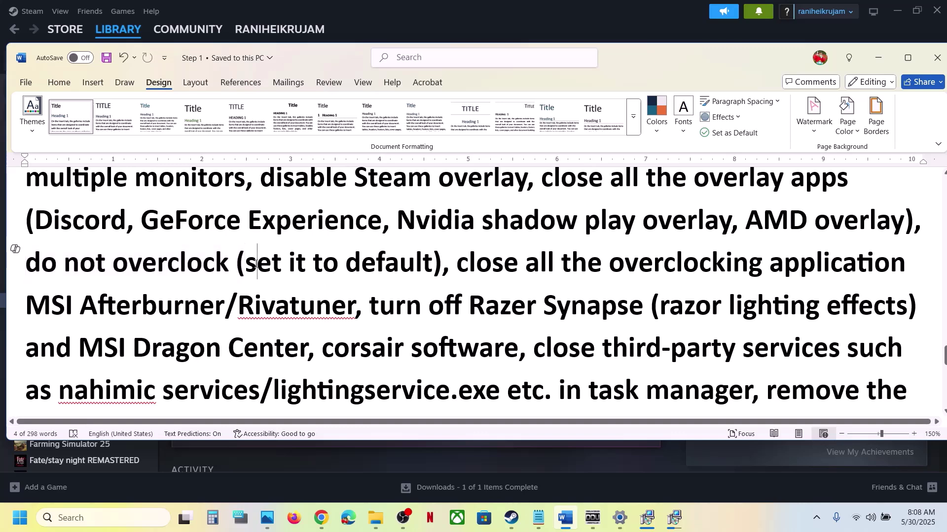
{"action": "left_click_drag", "start_coordinate": [246, 265], "coordinate": [328, 304]}
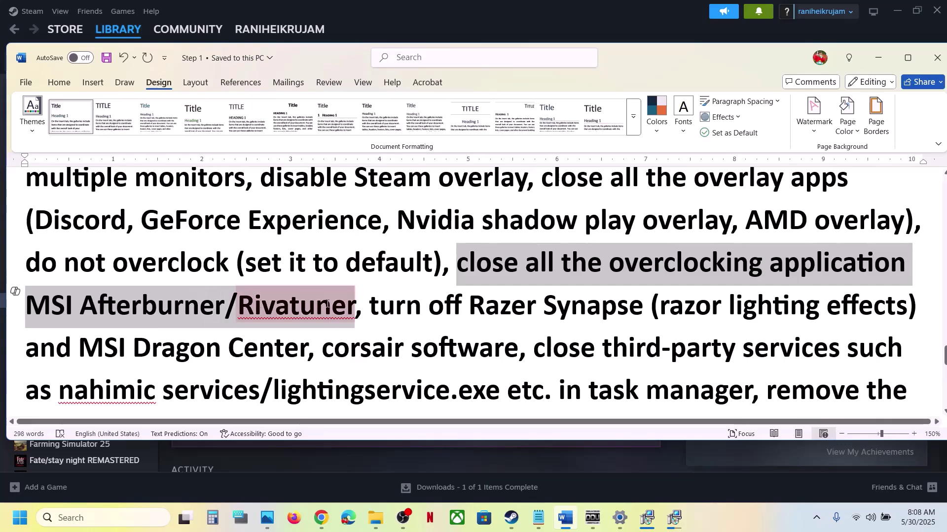
{"action": "left_click", "coordinate": [327, 304]}
{"action": "left_click_drag", "start_coordinate": [458, 264], "coordinate": [722, 264]}
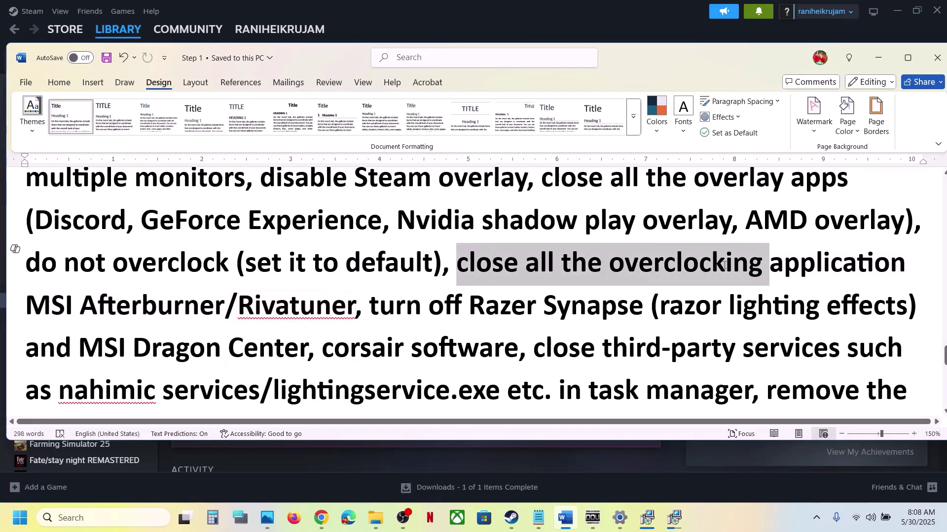
Highlight the advice on Razer Synapse, MSI Dragon Center, third-party services and removing the undervolt, then read on to Step 16 about virtual memory
{"action": "scroll", "coordinate": [332, 298], "scroll_direction": "down", "scroll_amount": 2}
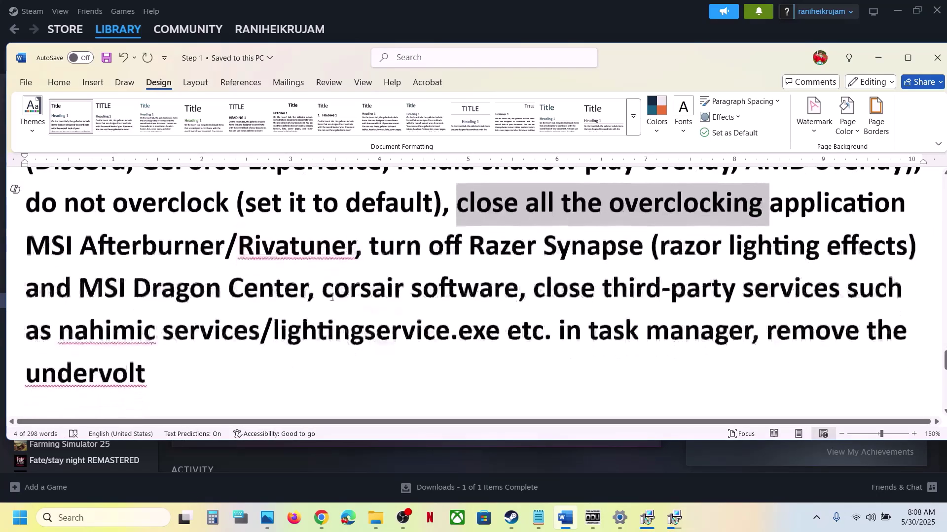
{"action": "left_click_drag", "start_coordinate": [369, 245], "coordinate": [750, 329]}
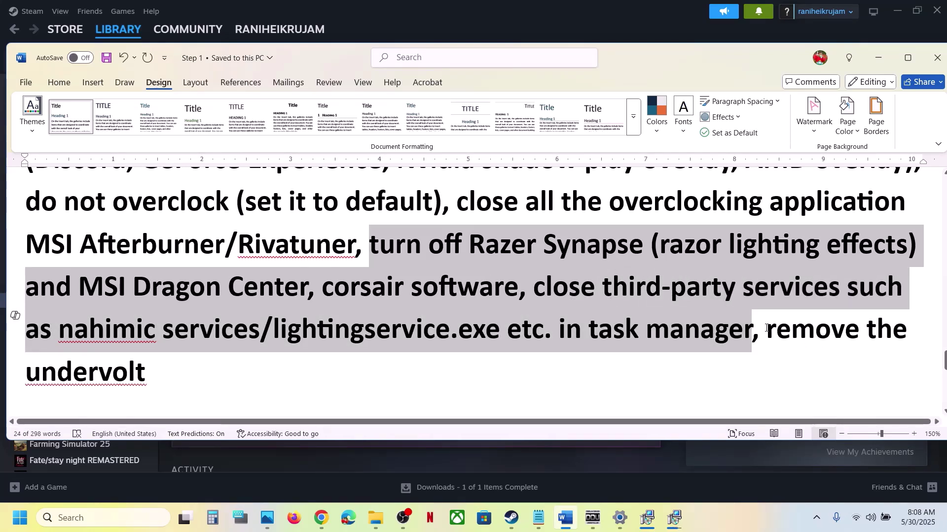
{"action": "left_click_drag", "start_coordinate": [766, 329], "coordinate": [814, 359]}
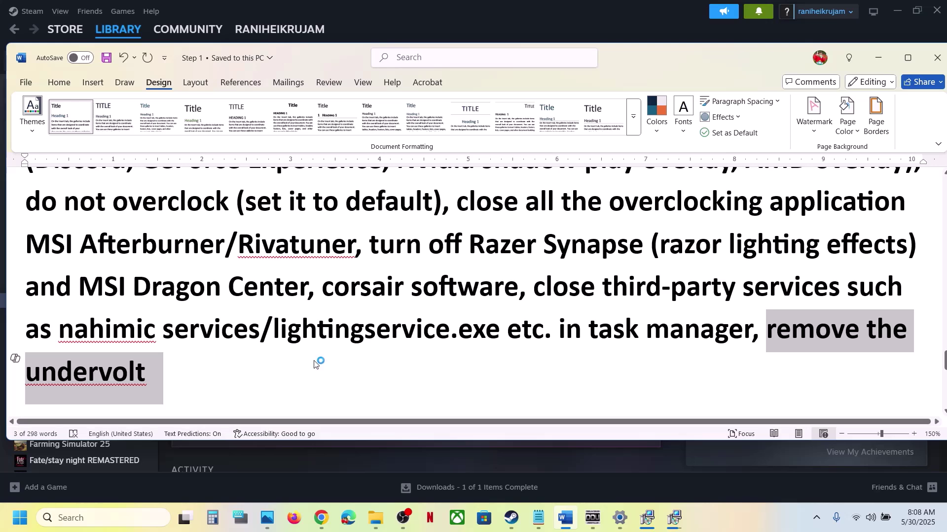
{"action": "scroll", "coordinate": [315, 365], "scroll_direction": "down", "scroll_amount": 4}
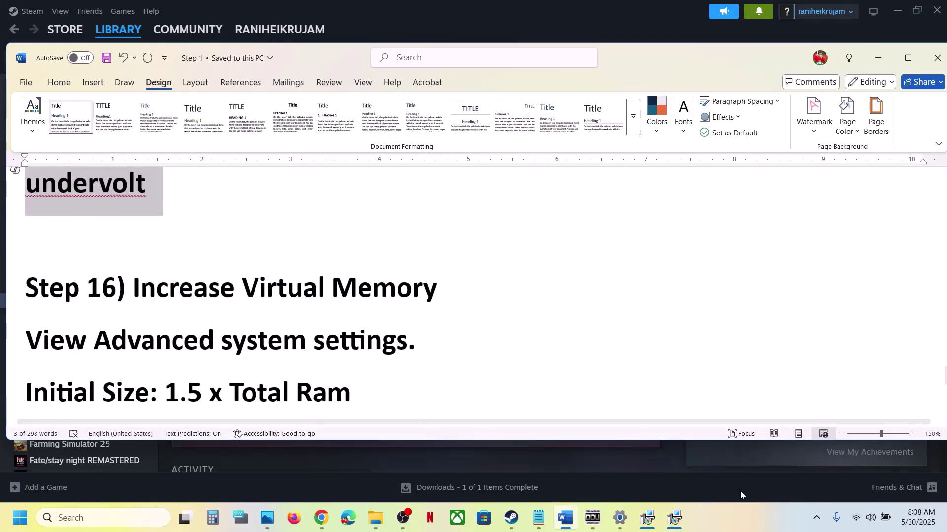
{"action": "left_click", "coordinate": [729, 513]}
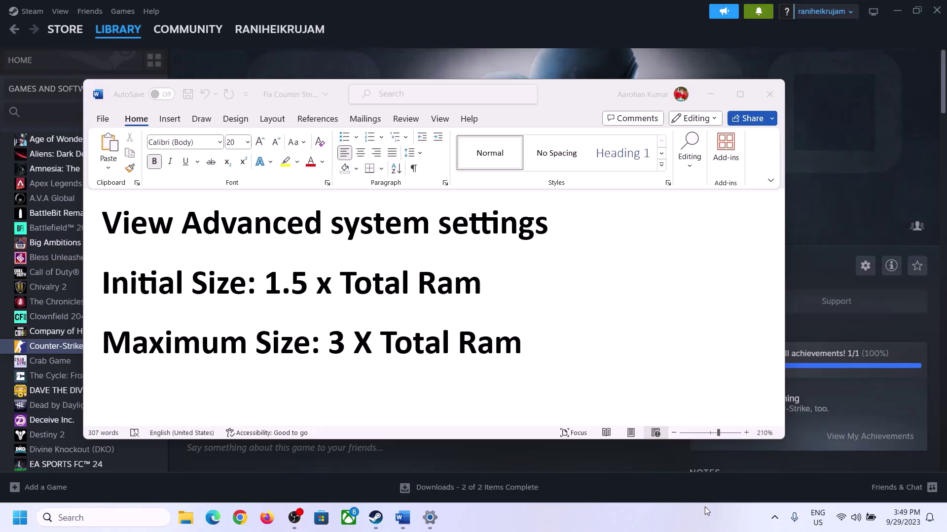
Copy "View Advanced system settings" from the document, search Windows for it and open the matching Control Panel result
{"action": "left_click", "coordinate": [158, 229]}
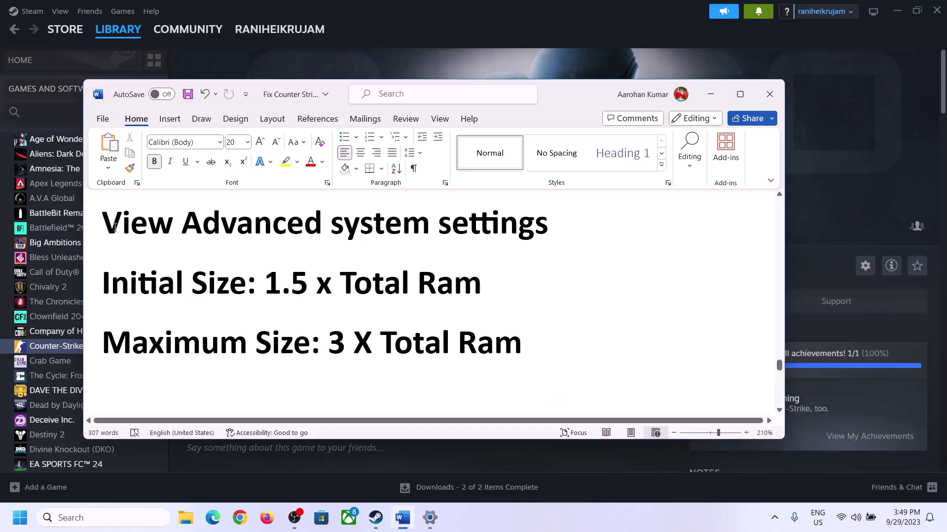
{"action": "left_click_drag", "start_coordinate": [172, 235], "coordinate": [527, 233]}
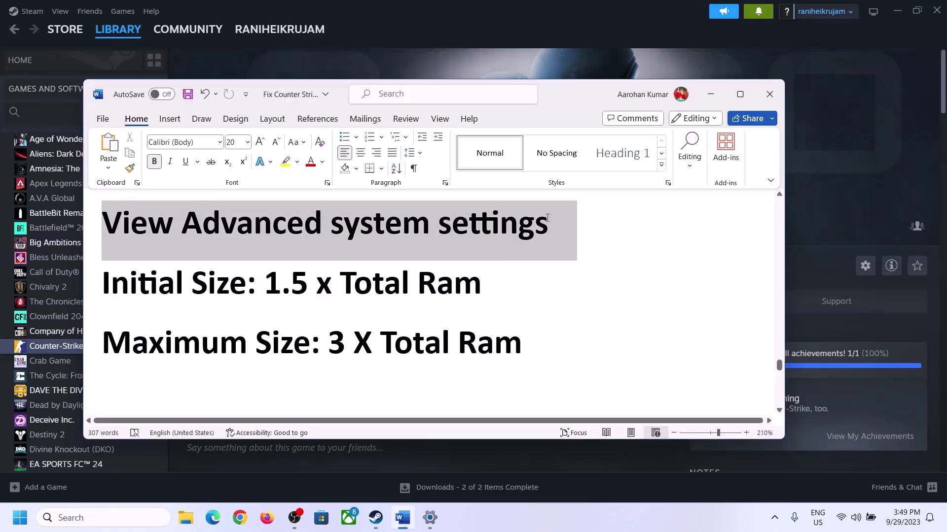
{"action": "key", "text": "ctrl+c"}
{"action": "left_click", "coordinate": [106, 517]}
{"action": "key", "text": "ctrl+v"}
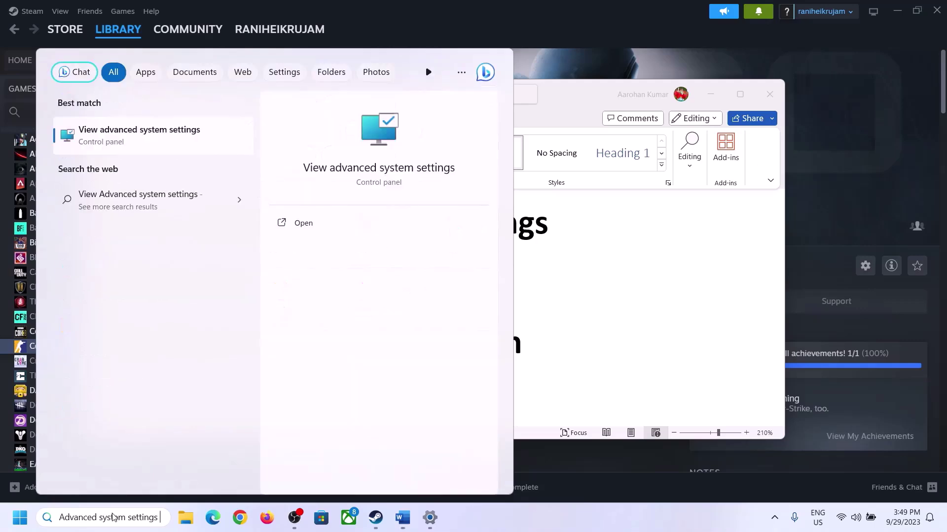
{"action": "left_click", "coordinate": [134, 144]}
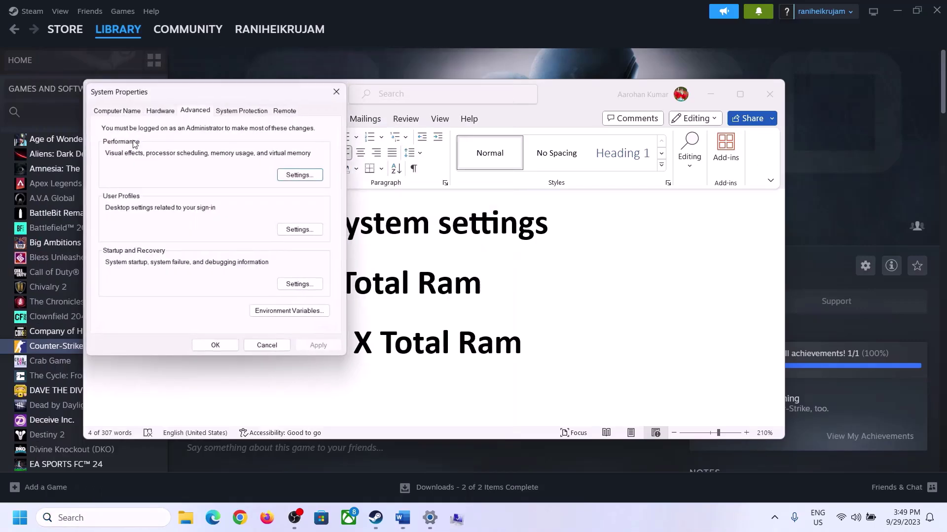
Open the advanced Performance Options from System Properties and bring up the Virtual Memory settings
{"action": "left_click_drag", "start_coordinate": [197, 95], "coordinate": [423, 168]}
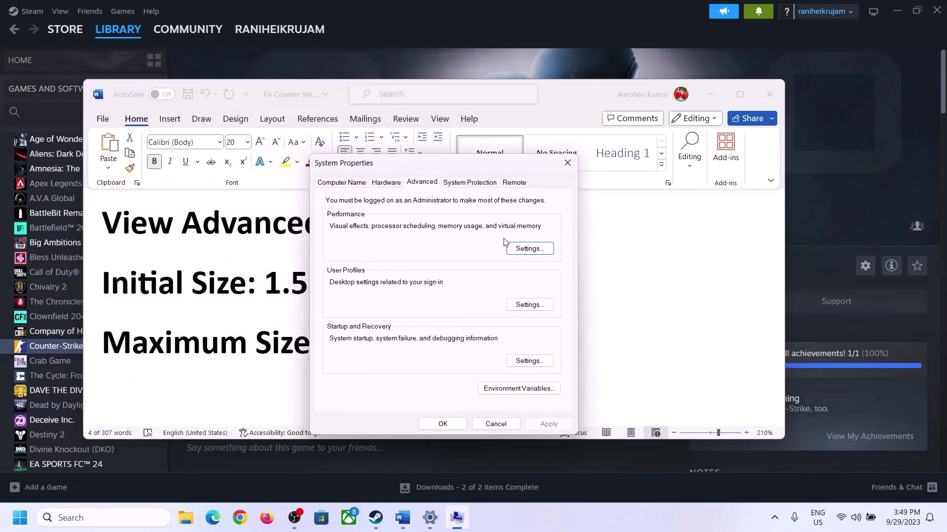
{"action": "left_click", "coordinate": [531, 250]}
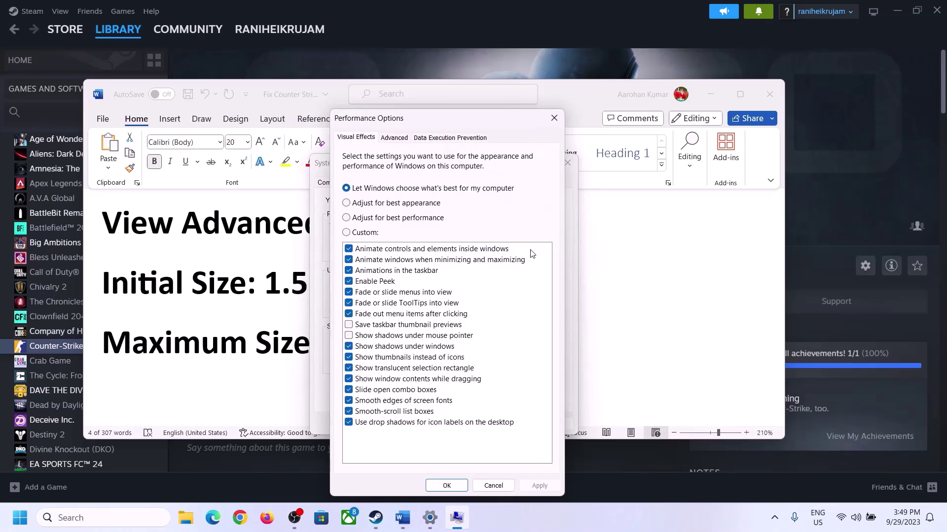
{"action": "left_click", "coordinate": [395, 138]}
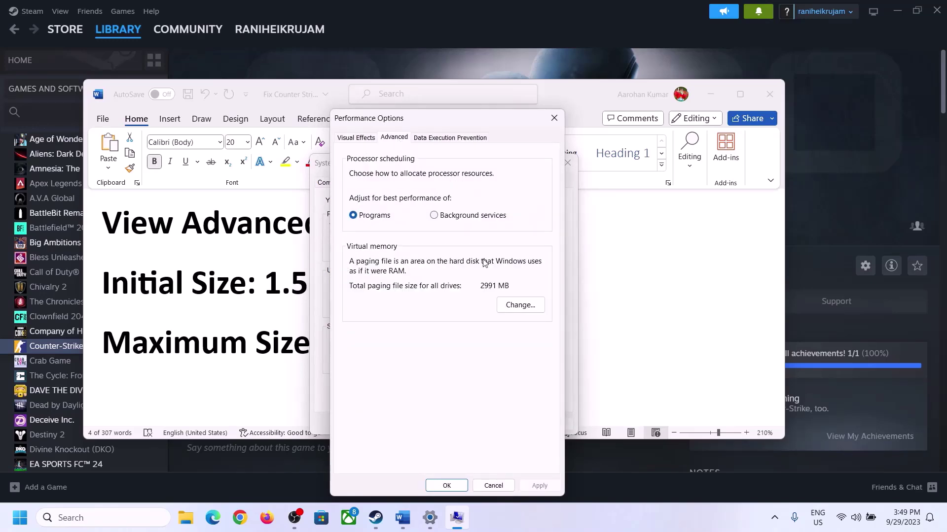
{"action": "left_click", "coordinate": [522, 305]}
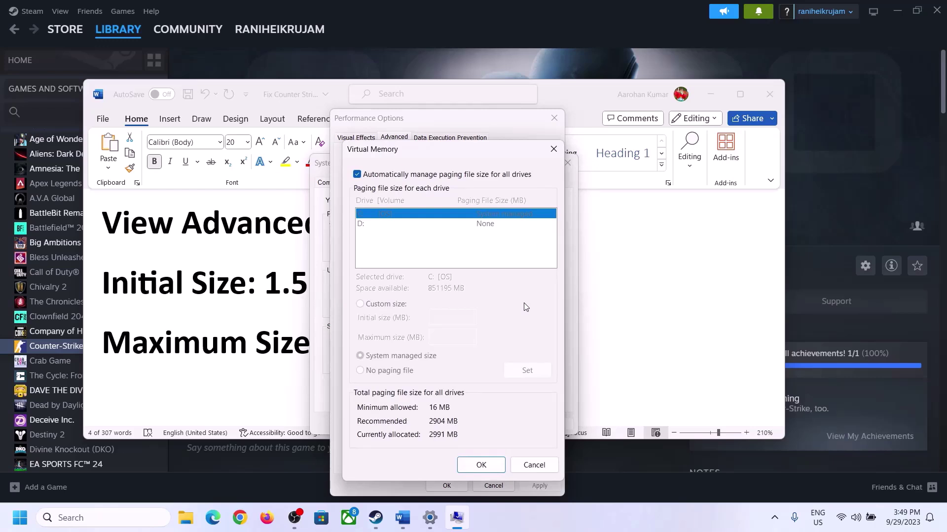
Disable automatic paging file management for all drives and choose a custom size for the C: drive
{"action": "left_click", "coordinate": [357, 175]}
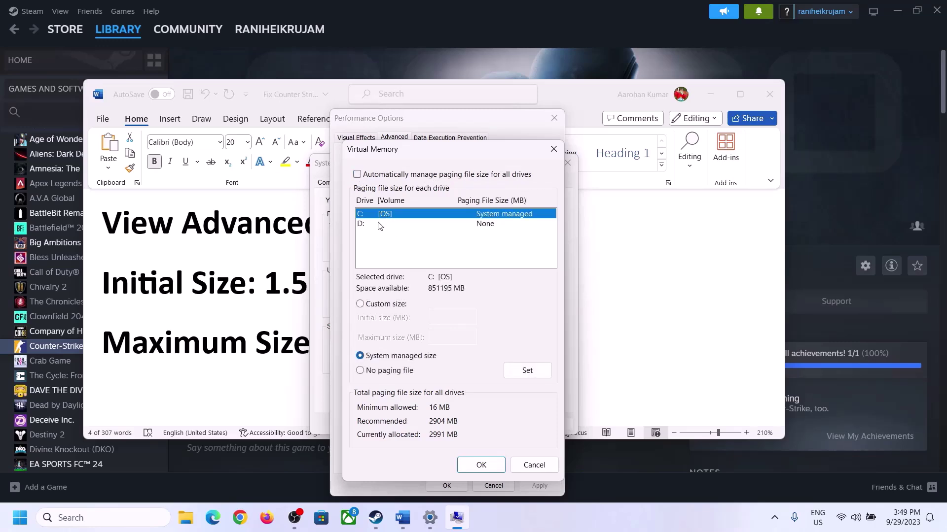
{"action": "left_click", "coordinate": [372, 214]}
{"action": "left_click", "coordinate": [360, 305]}
{"action": "left_click", "coordinate": [452, 318]}
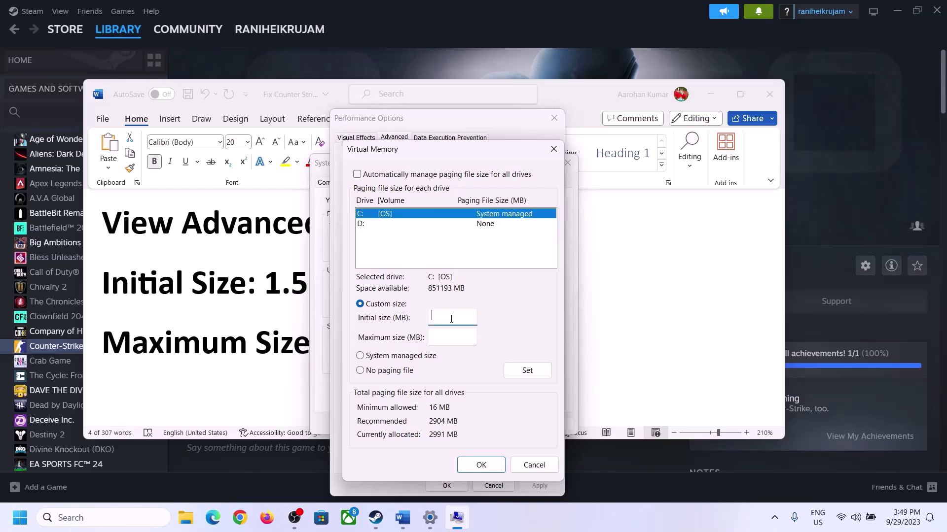
Highlight the document's initial size formula, 1.5 x Total Ram, then open the System About page in Windows Settings to check the installed RAM
{"action": "left_click", "coordinate": [256, 294]}
{"action": "left_click_drag", "start_coordinate": [271, 283], "coordinate": [439, 295]}
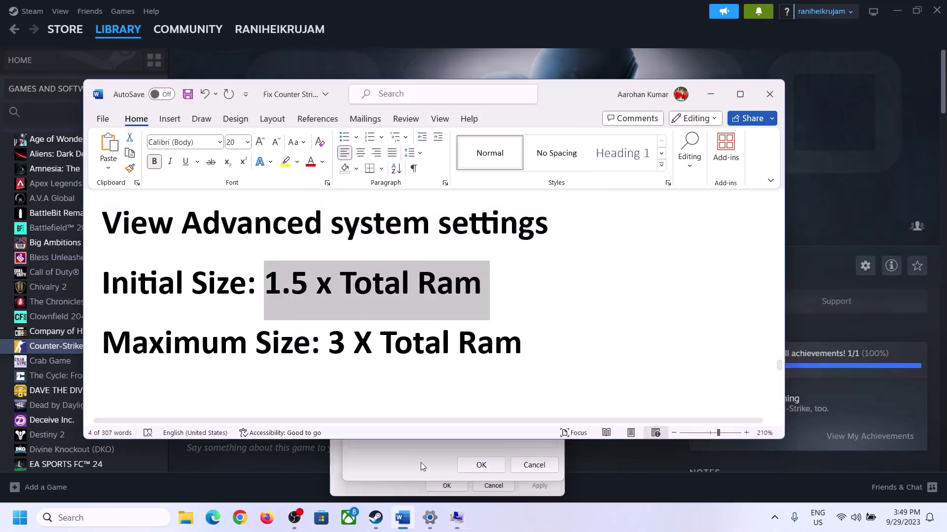
{"action": "left_click", "coordinate": [430, 519]}
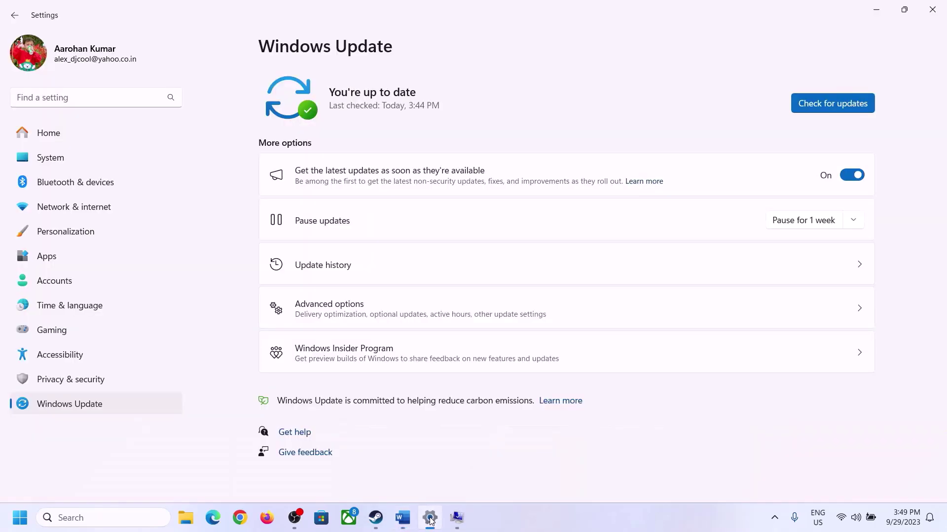
{"action": "left_click", "coordinate": [43, 164]}
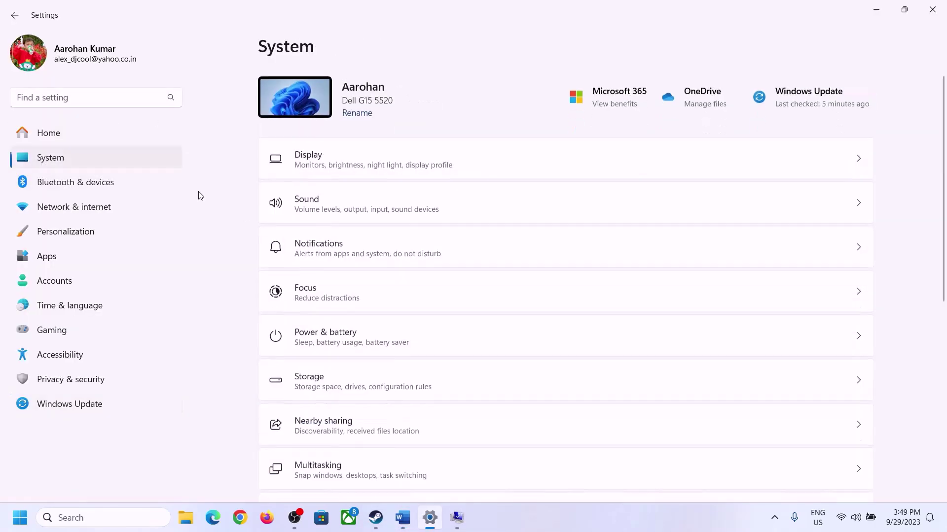
{"action": "scroll", "coordinate": [351, 359], "scroll_direction": "down", "scroll_amount": 8}
{"action": "left_click", "coordinate": [312, 463]}
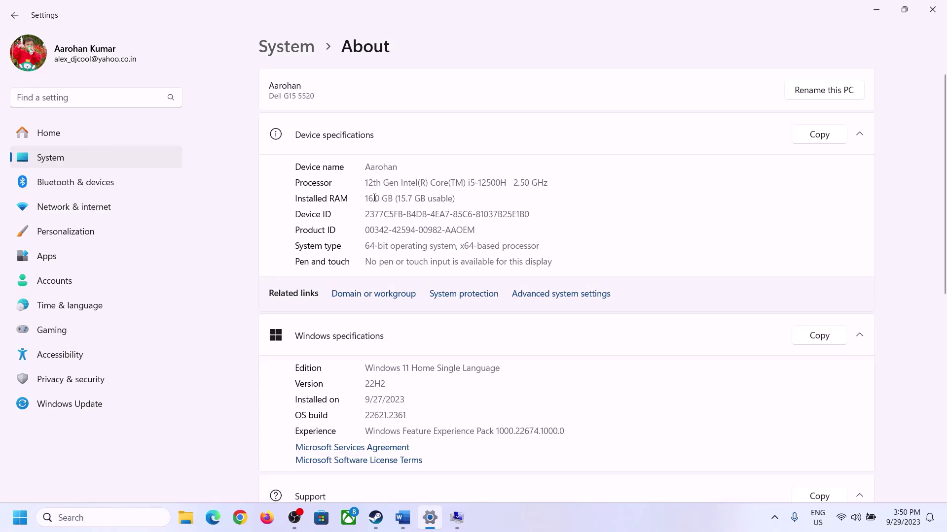
Highlight the installed RAM figure on the System About page, then return to the Virtual Memory dialog
{"action": "left_click_drag", "start_coordinate": [375, 198], "coordinate": [361, 198]}
{"action": "left_click", "coordinate": [372, 198]}
{"action": "left_click_drag", "start_coordinate": [372, 196], "coordinate": [361, 196]}
{"action": "left_click", "coordinate": [456, 518]}
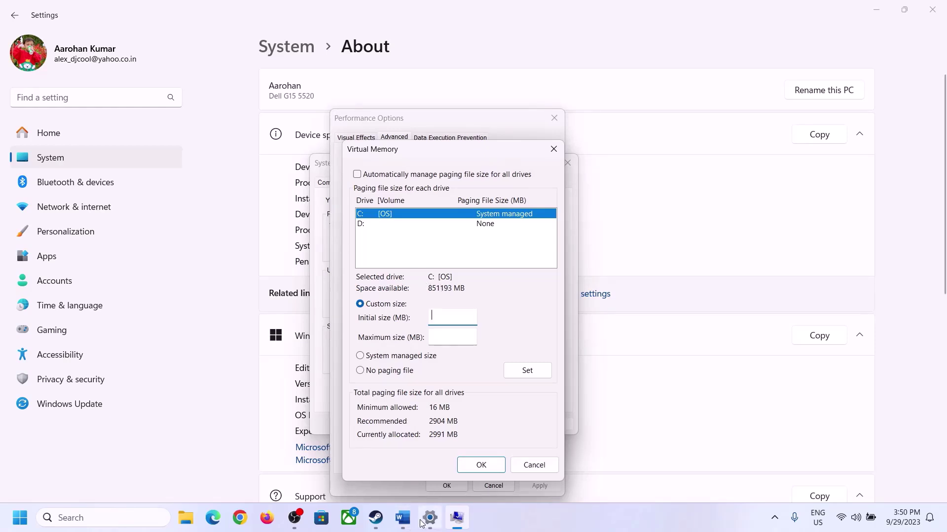
Launch Calculator with the Run command calc and arrange it beside the document's paging file size formulas
{"action": "mouse_move", "coordinate": [430, 517]}
{"action": "key", "text": "super+r"}
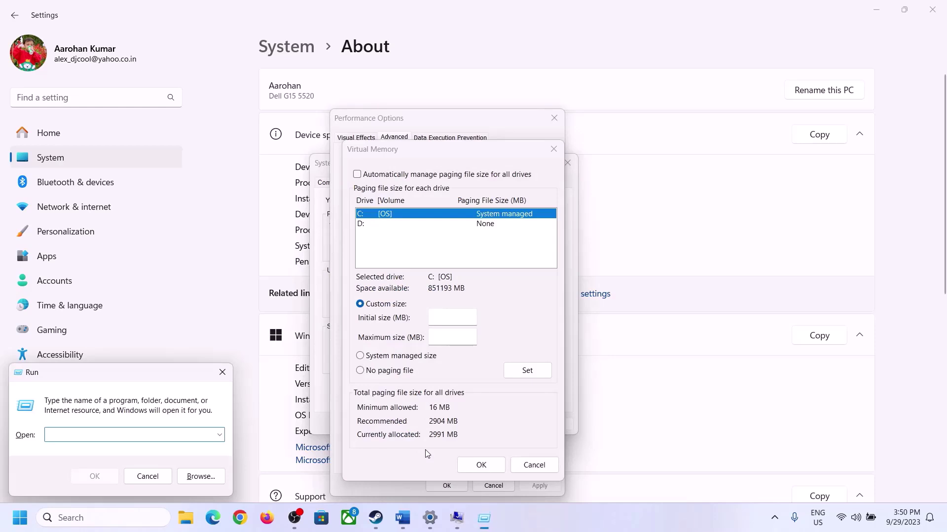
{"action": "type", "text": "cal"}
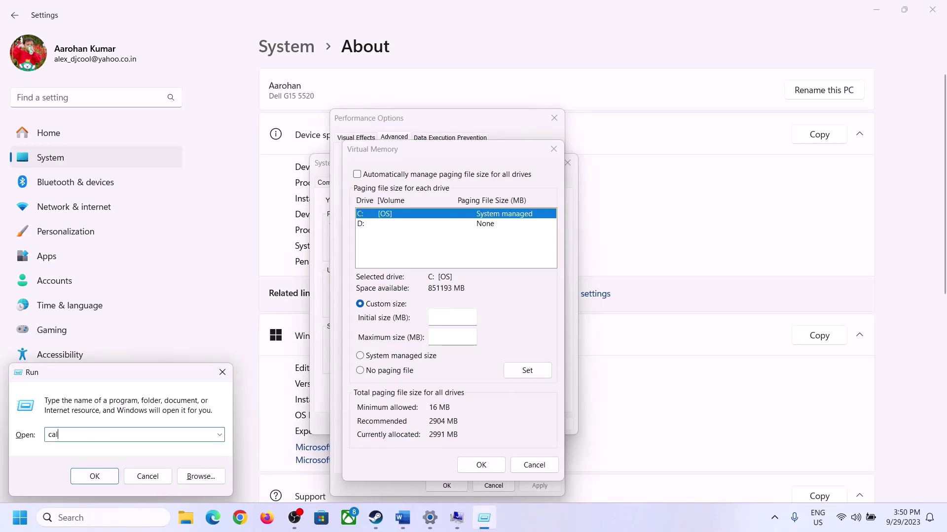
{"action": "type", "text": "c"}
{"action": "left_click", "coordinate": [95, 476]}
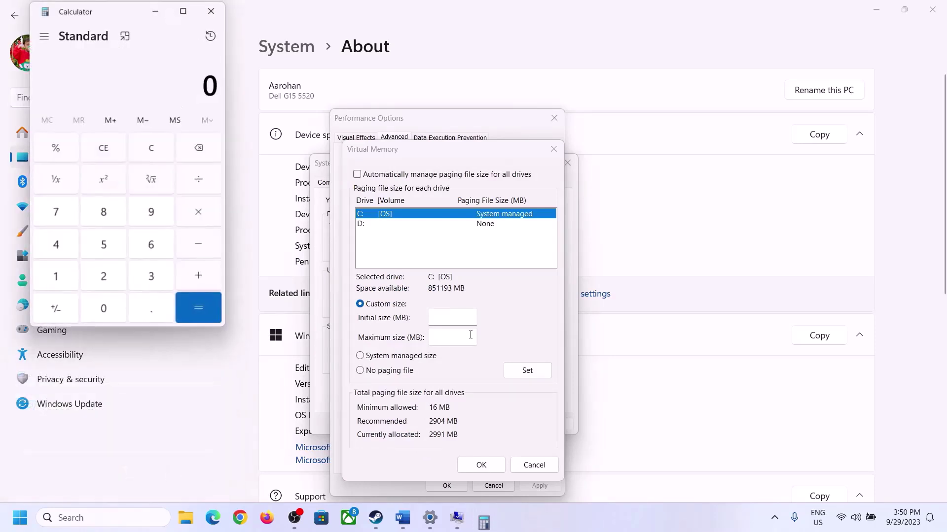
{"action": "left_click_drag", "start_coordinate": [118, 18], "coordinate": [690, 160]}
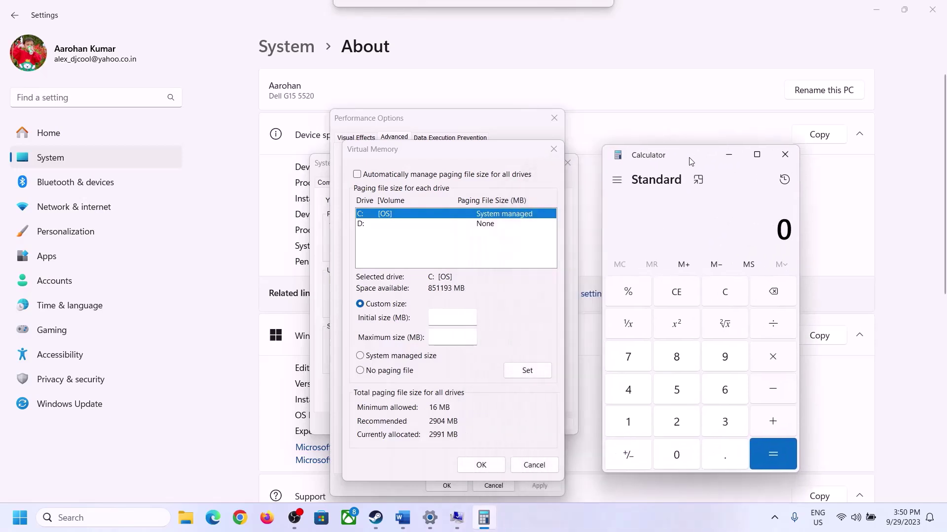
{"action": "left_click", "coordinate": [403, 518]}
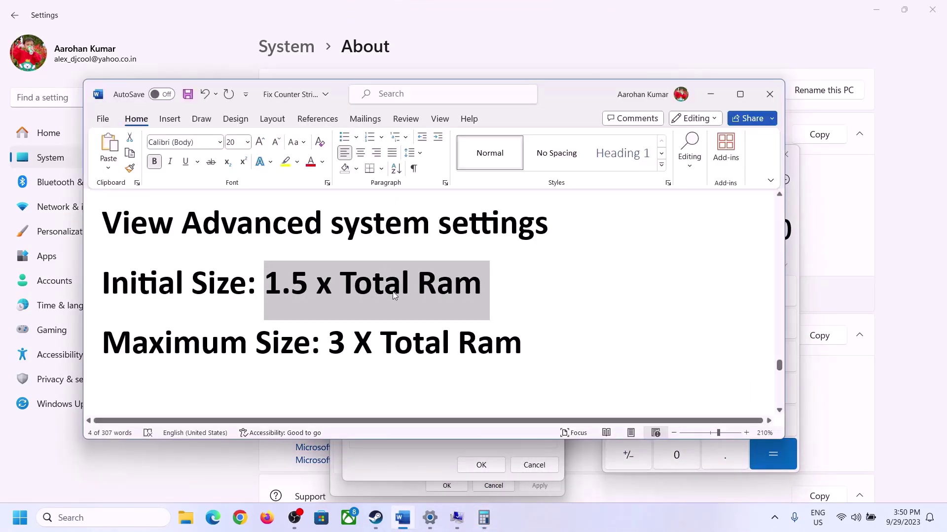
{"action": "left_click", "coordinate": [484, 517]}
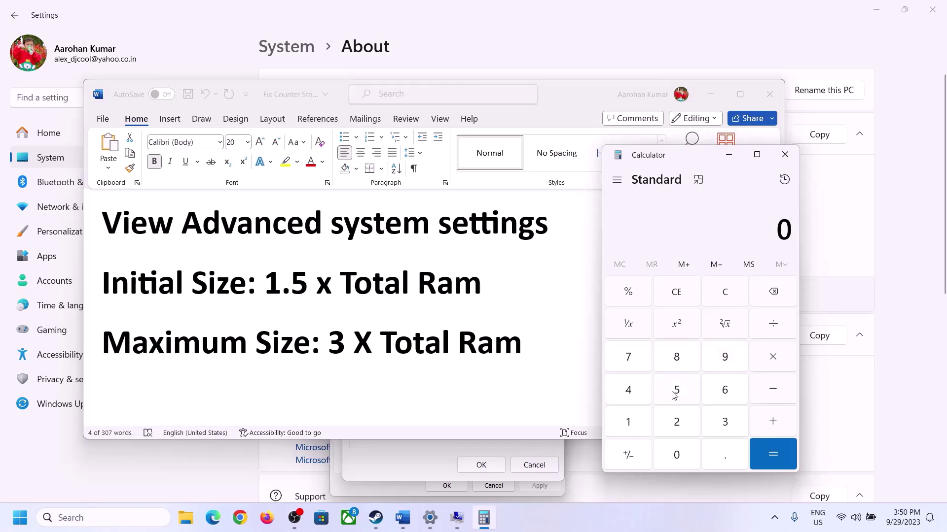
{"action": "left_click", "coordinate": [629, 425]}
{"action": "left_click", "coordinate": [722, 397]}
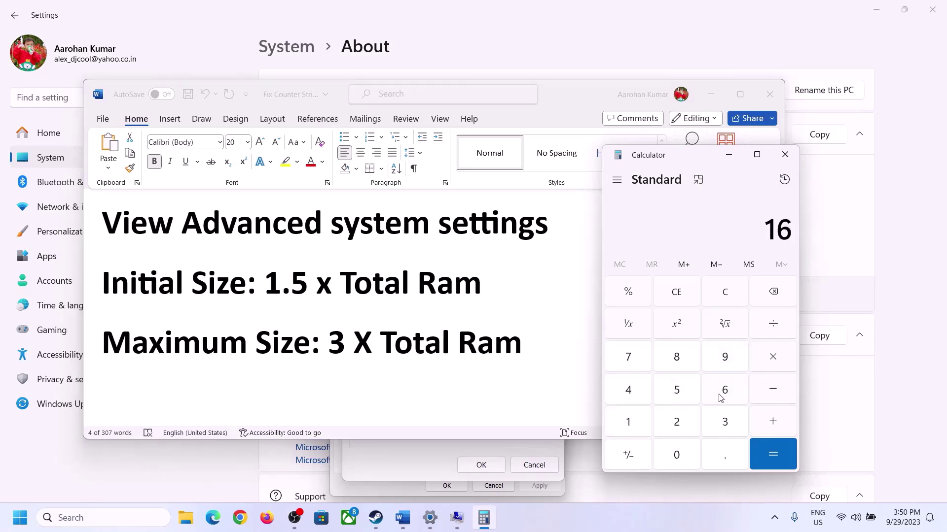
{"action": "left_click", "coordinate": [728, 301]}
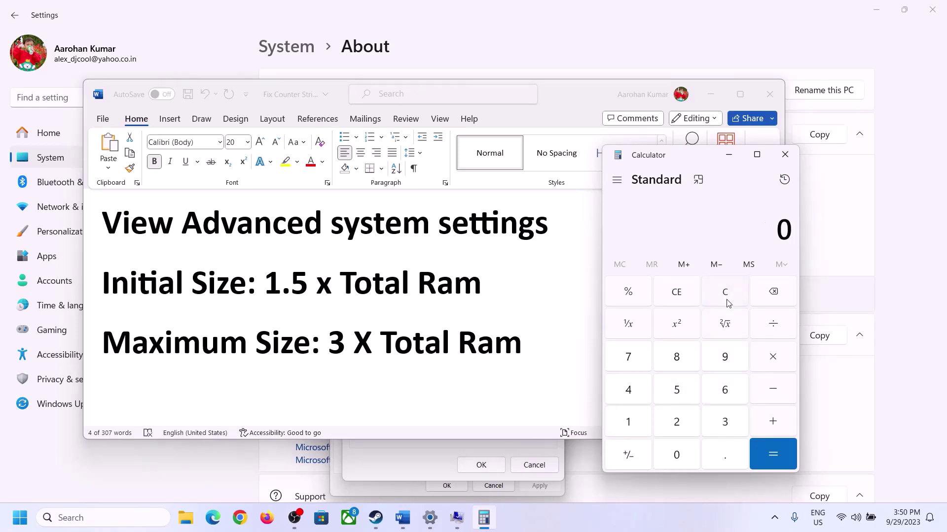
Convert the installed RAM to megabytes in Calculator by multiplying 16 by 1024
{"action": "left_click", "coordinate": [635, 423]}
{"action": "left_click", "coordinate": [716, 394]}
{"action": "left_click", "coordinate": [773, 365]}
{"action": "left_click", "coordinate": [628, 424]}
{"action": "left_click", "coordinate": [676, 455]}
{"action": "left_click", "coordinate": [677, 422]}
{"action": "left_click", "coordinate": [628, 390]}
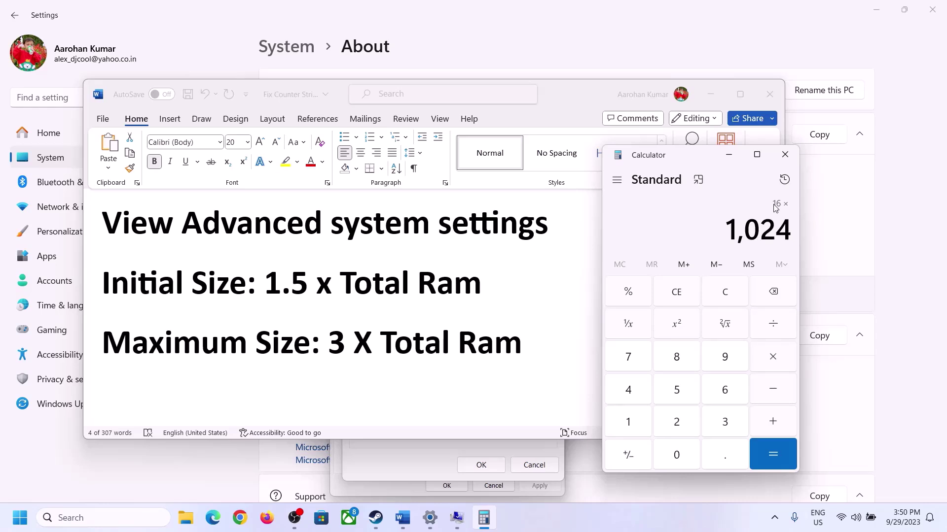
{"action": "left_click", "coordinate": [772, 456]}
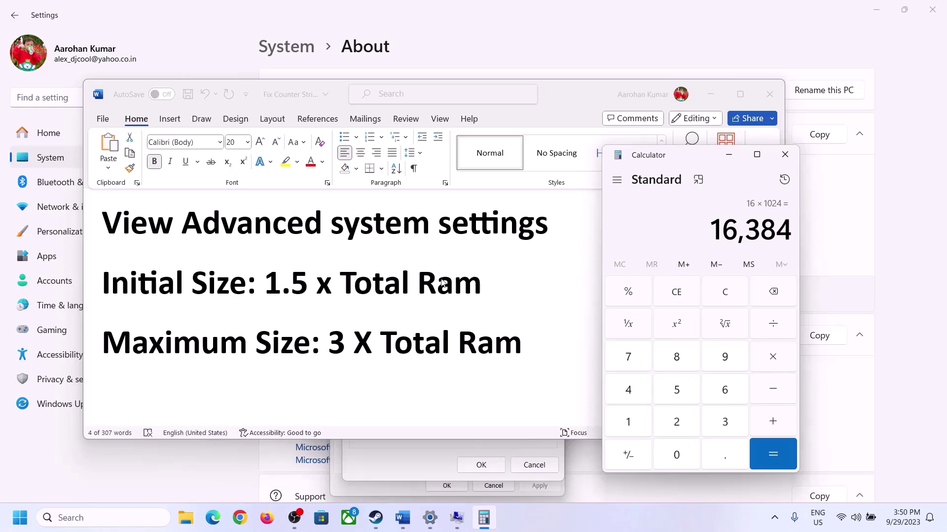
Multiply the RAM total in megabytes by 1.5 to get the initial paging file size
{"action": "left_click", "coordinate": [774, 359]}
{"action": "left_click", "coordinate": [641, 425]}
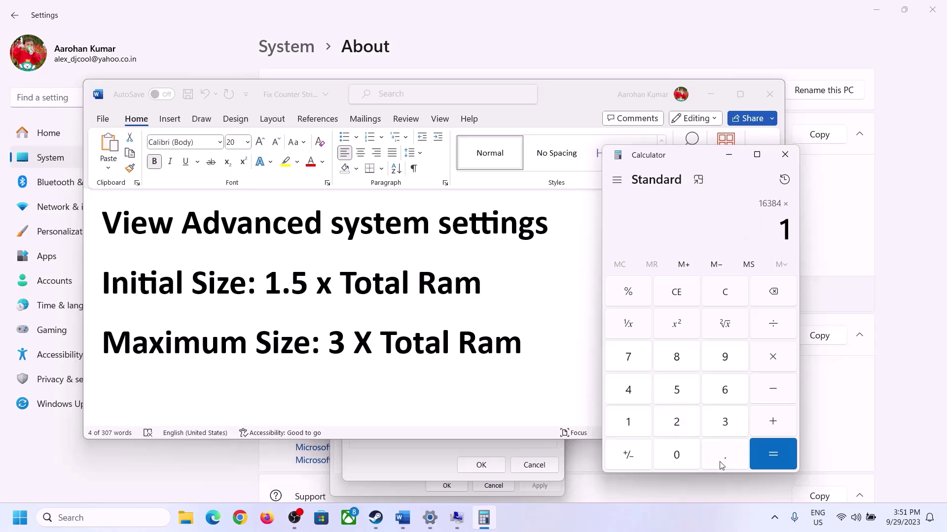
{"action": "left_click", "coordinate": [721, 459]}
{"action": "left_click", "coordinate": [685, 397]}
{"action": "left_click", "coordinate": [772, 449]}
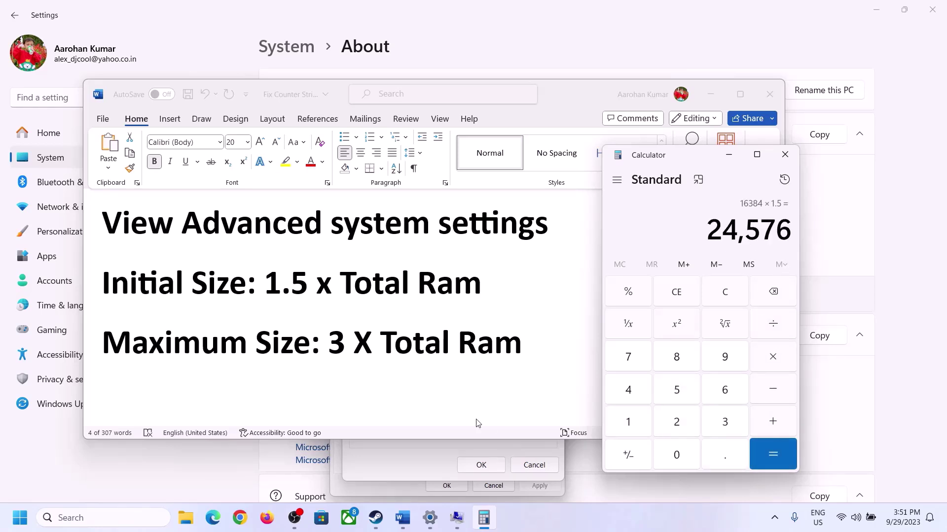
Set the custom initial paging file size for the C: drive to 24576 MB
{"action": "left_click", "coordinate": [417, 460]}
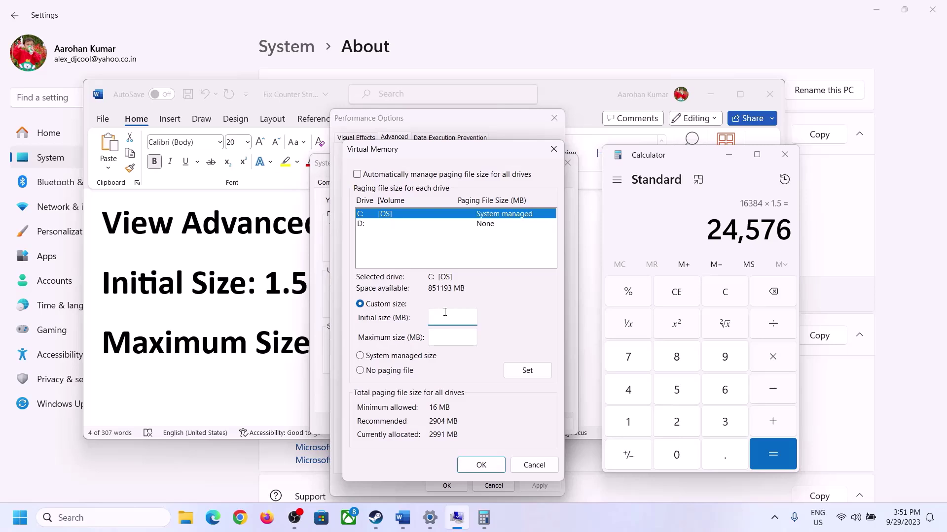
{"action": "type", "text": "24576"}
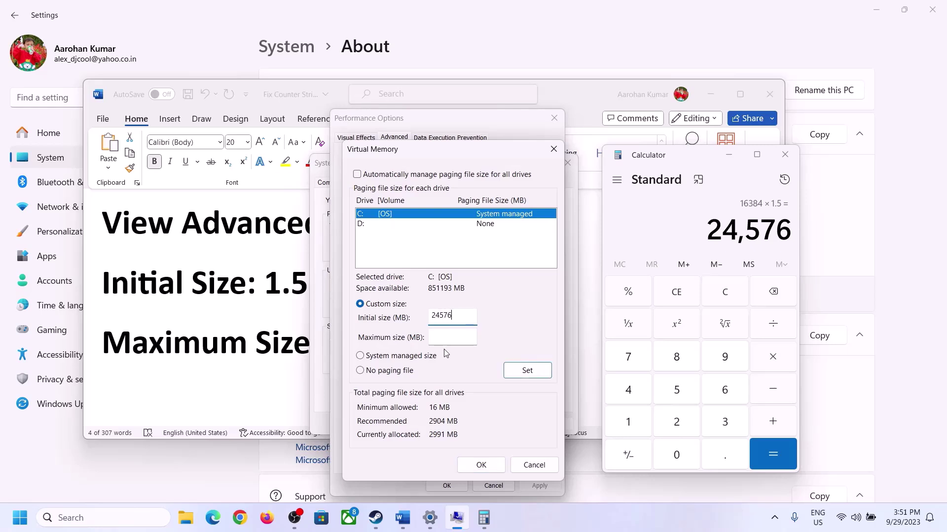
{"action": "left_click", "coordinate": [474, 337]}
Clear Calculator and recheck the installed RAM on the System About page for the maximum size calculation
{"action": "left_click", "coordinate": [274, 348]}
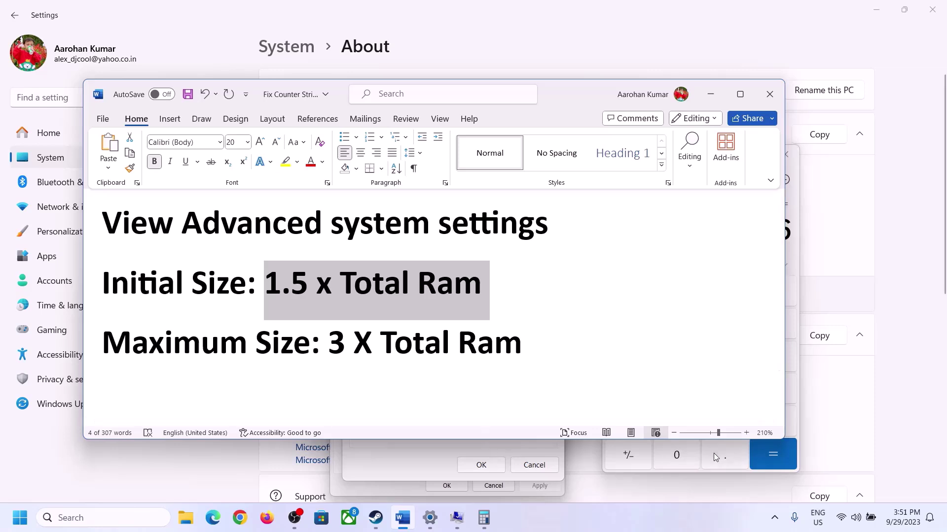
{"action": "left_click", "coordinate": [794, 255]}
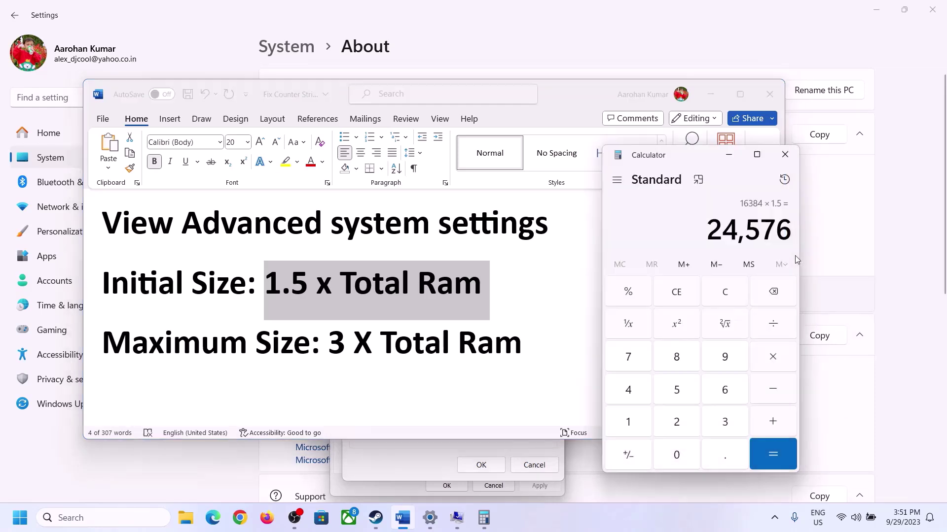
{"action": "left_click", "coordinate": [734, 294]}
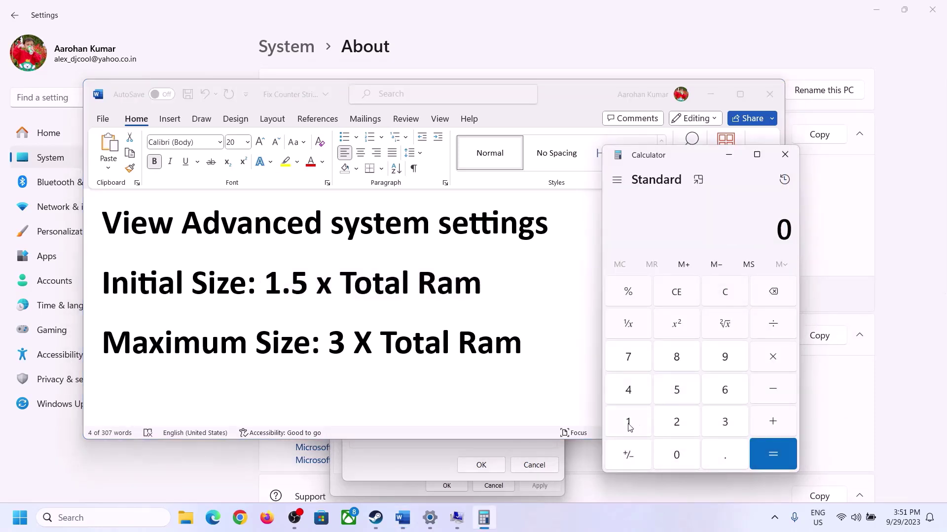
{"action": "left_click", "coordinate": [430, 523]}
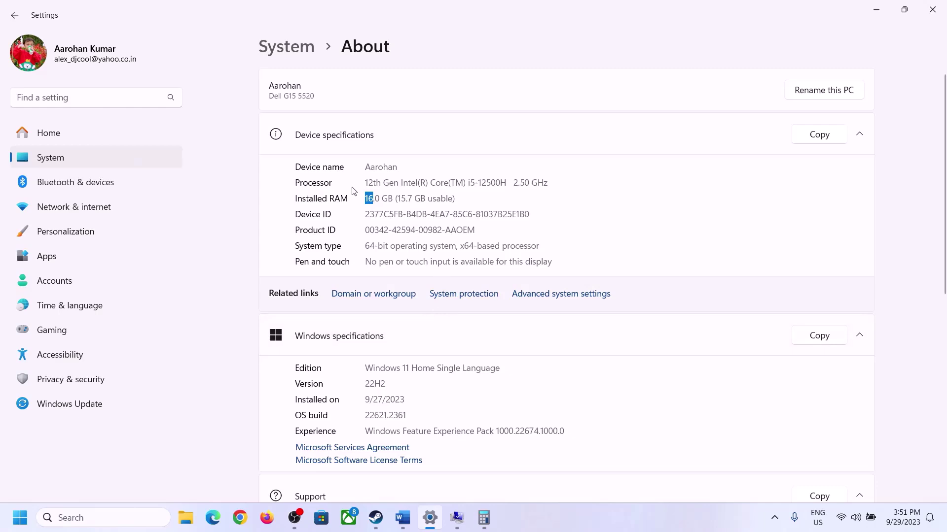
{"action": "left_click", "coordinate": [483, 517]}
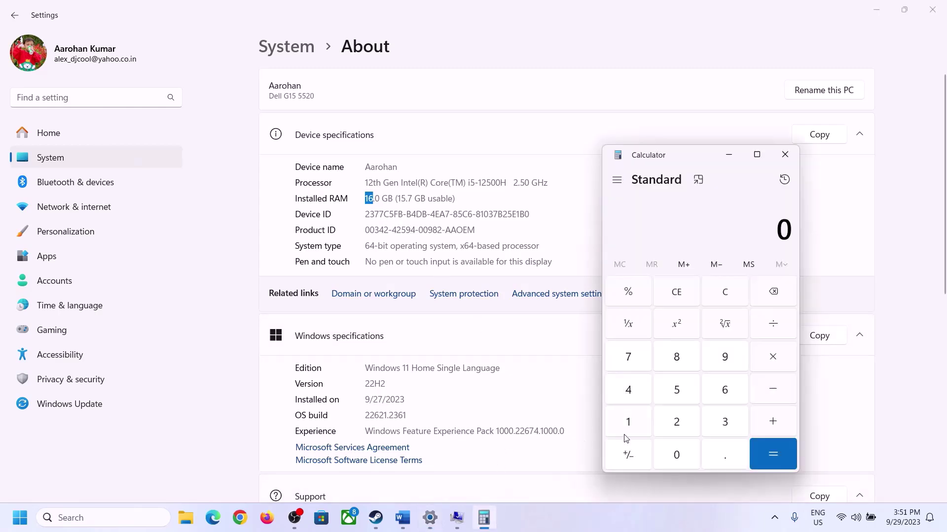
Calculate the RAM in megabytes again as 16 × 1024 for the maximum paging file size
{"action": "left_click", "coordinate": [630, 420]}
{"action": "left_click", "coordinate": [721, 391]}
{"action": "left_click", "coordinate": [772, 358]}
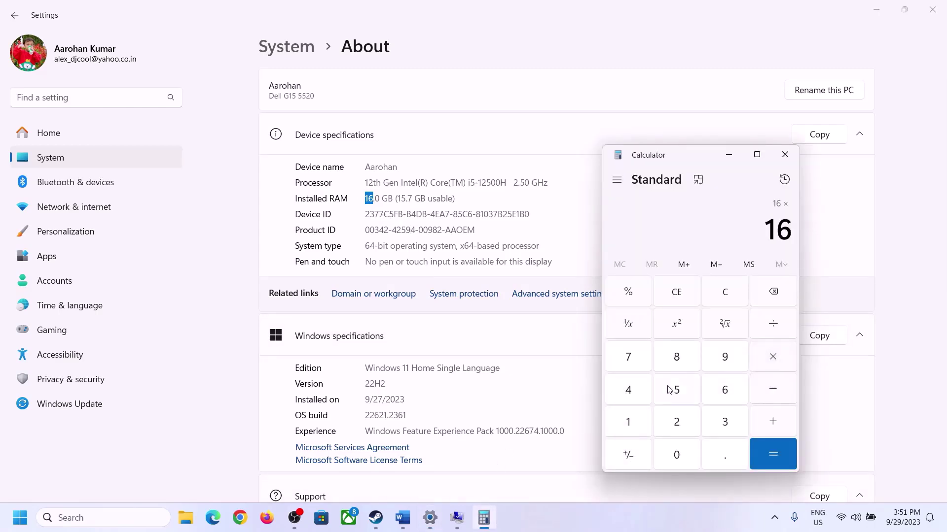
{"action": "left_click", "coordinate": [635, 418]}
{"action": "left_click", "coordinate": [669, 451]}
{"action": "left_click", "coordinate": [668, 418]}
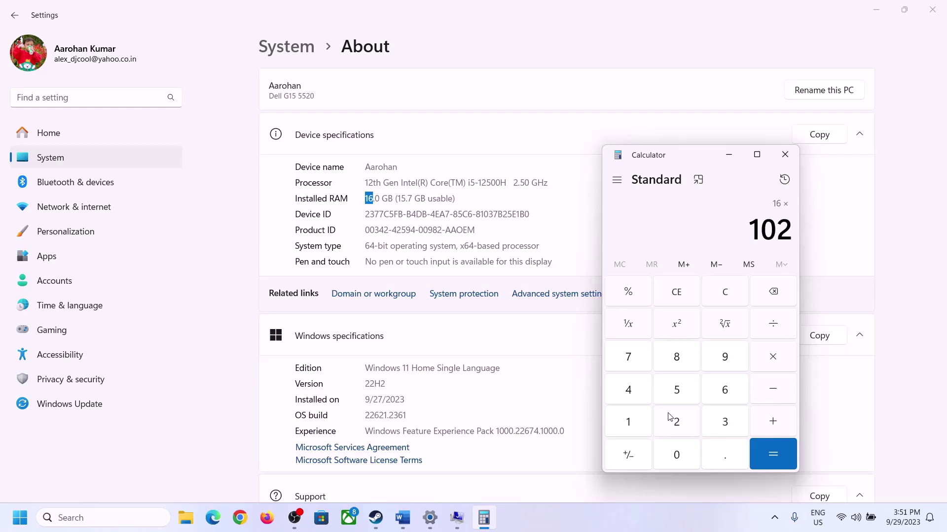
{"action": "left_click", "coordinate": [630, 391]}
{"action": "left_click", "coordinate": [773, 454]}
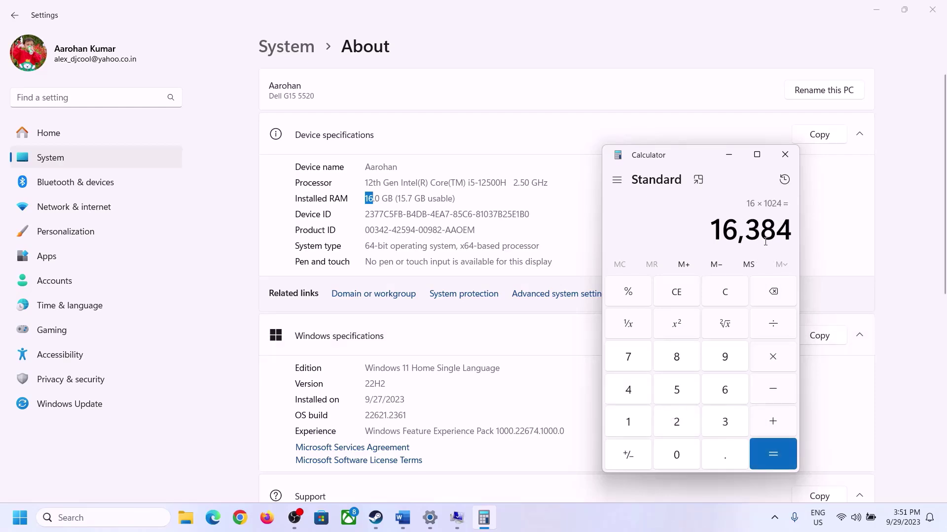
Following the document's maximum size formula, multiply the RAM total in megabytes by 3
{"action": "left_click", "coordinate": [403, 518]}
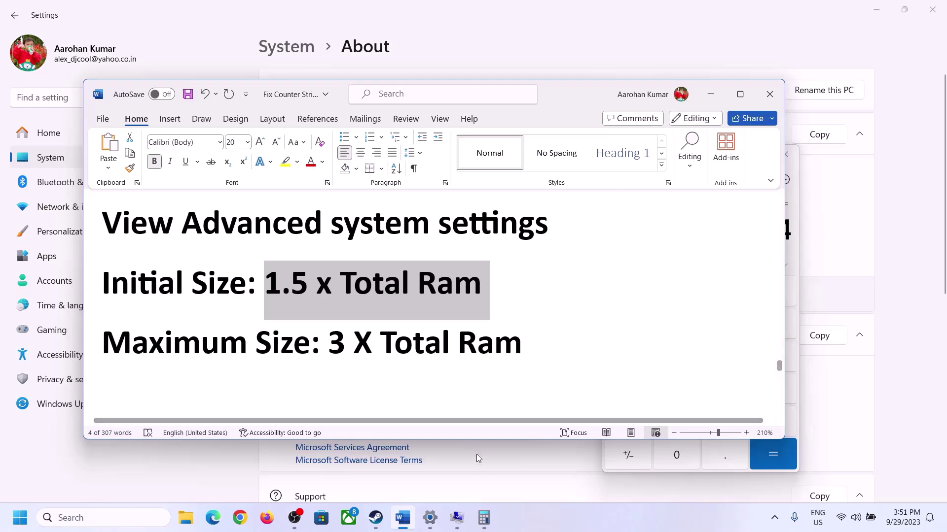
{"action": "left_click", "coordinate": [483, 517]}
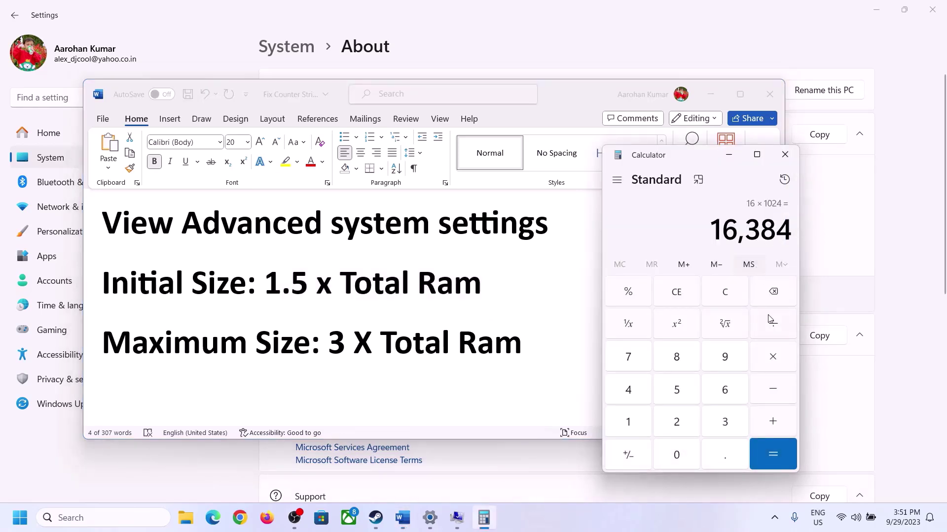
{"action": "left_click", "coordinate": [775, 365]}
{"action": "left_click", "coordinate": [712, 423]}
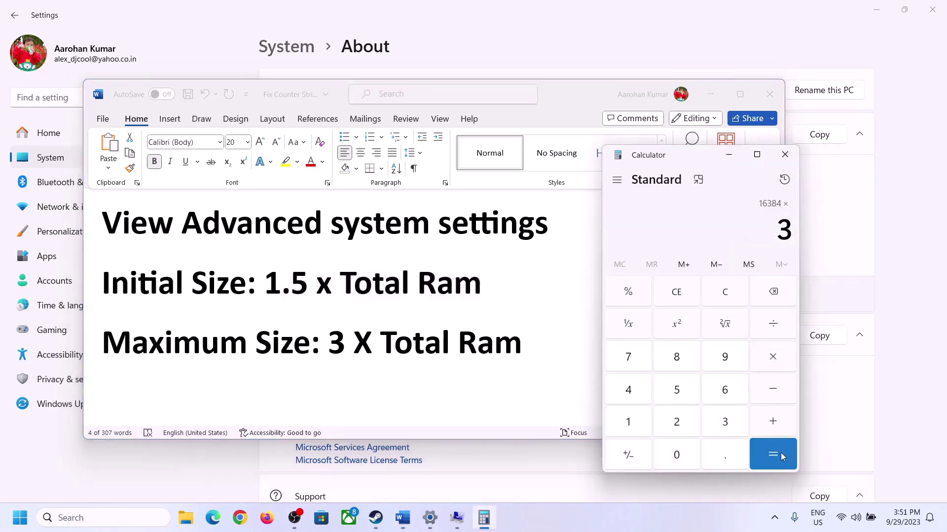
{"action": "left_click", "coordinate": [774, 452]}
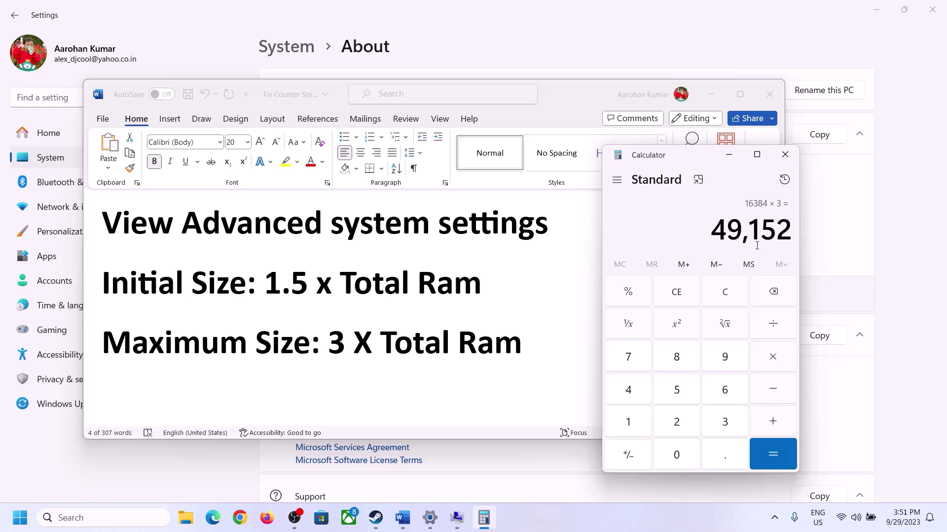
Set the maximum paging file size for the C: drive to 49152 MB and assign the custom sizes
{"action": "left_click", "coordinate": [457, 519]}
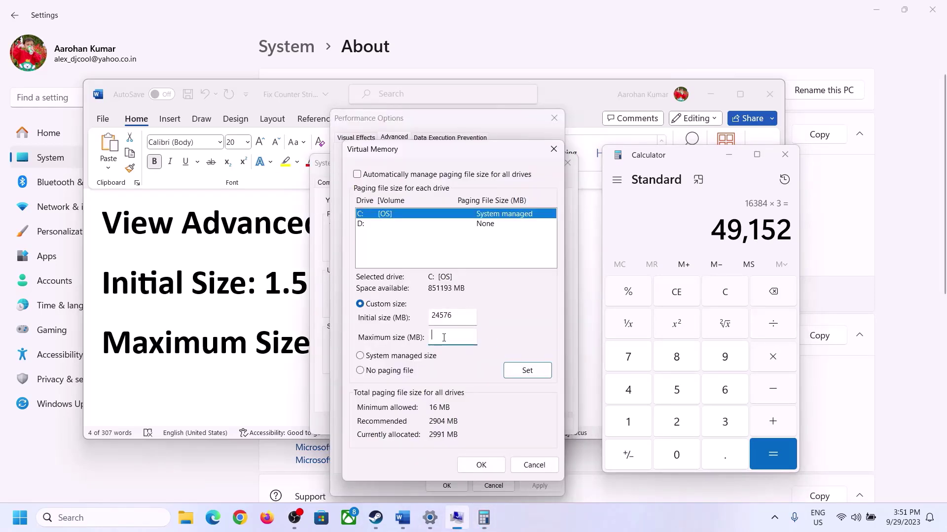
{"action": "type", "text": "49152"}
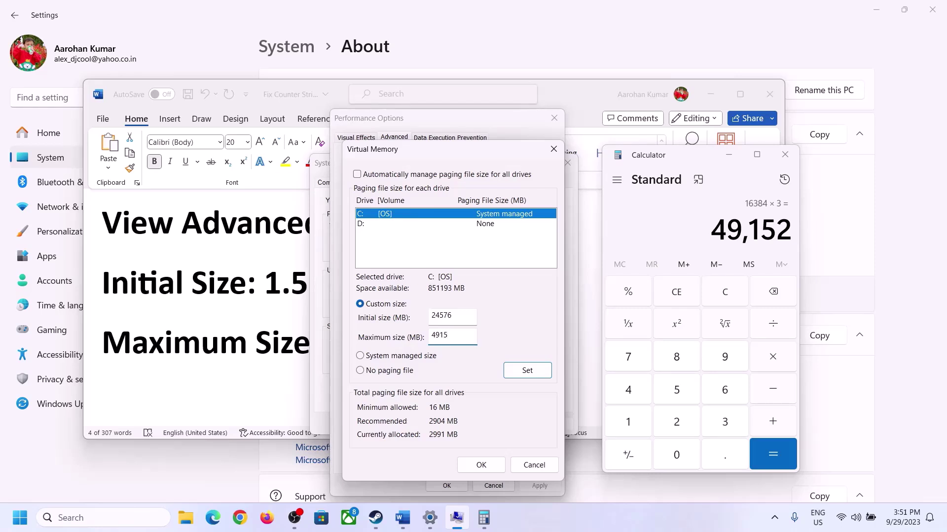
{"action": "left_click", "coordinate": [526, 374]}
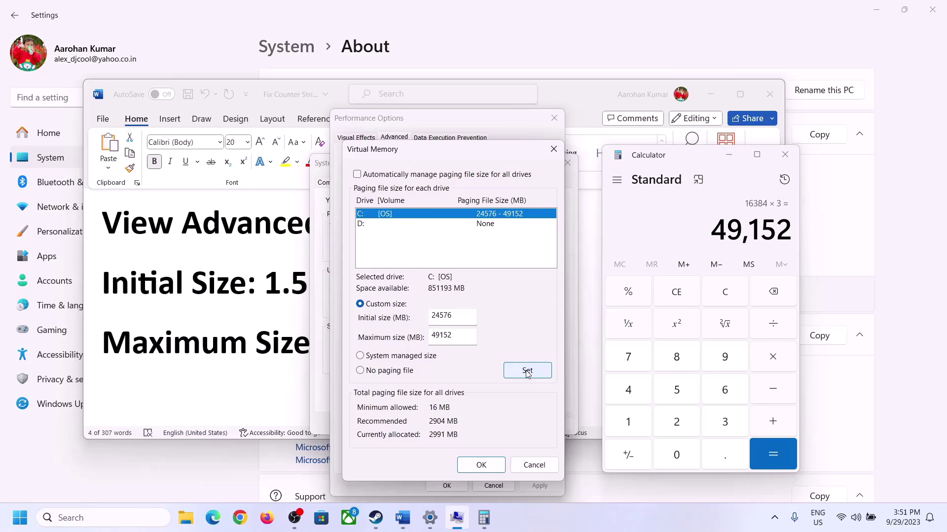
Confirm the Virtual Memory, Performance Options and System Properties dialogs, and dismiss the restart prompt without restarting
{"action": "left_click", "coordinate": [484, 467]}
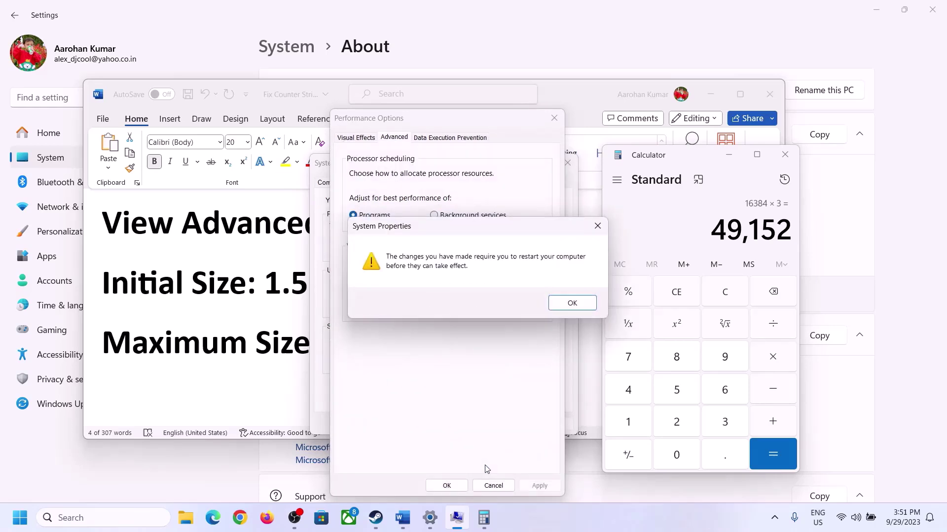
{"action": "left_click", "coordinate": [588, 306]}
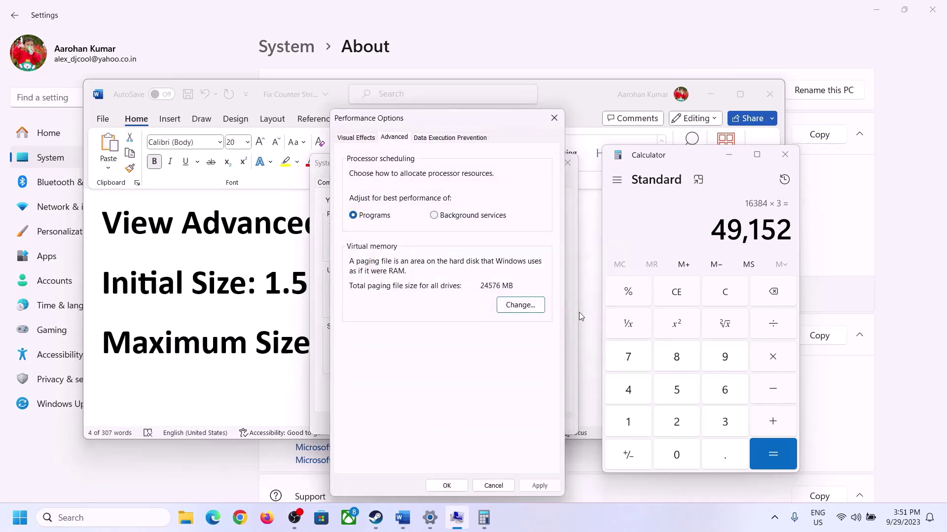
{"action": "left_click", "coordinate": [447, 486]}
{"action": "left_click", "coordinate": [446, 423]}
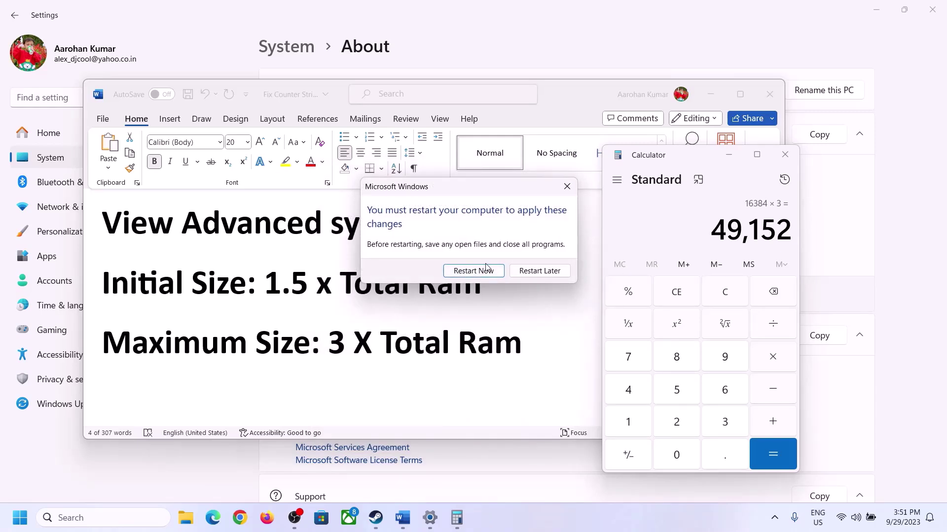
{"action": "left_click", "coordinate": [567, 186]}
Bring up the Word troubleshooting document over Steam and go to Step 17 about uninstalling and reinstalling the game
{"action": "left_click", "coordinate": [602, 531]}
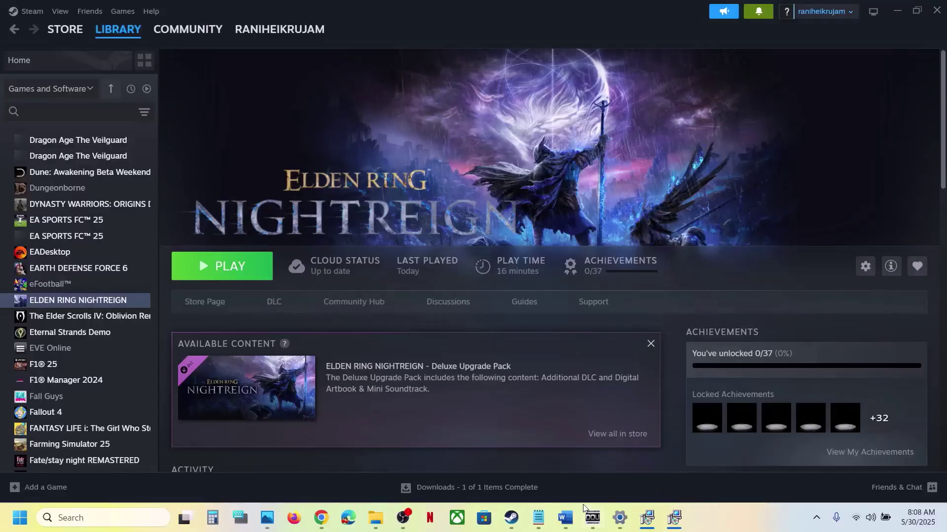
{"action": "left_click", "coordinate": [566, 517]}
{"action": "scroll", "coordinate": [284, 318], "scroll_direction": "down", "scroll_amount": 5}
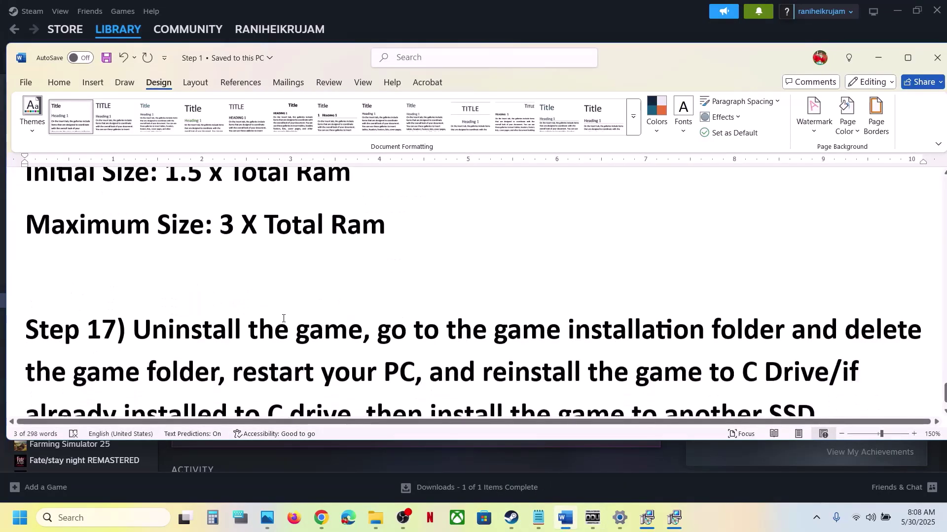
Highlight the full Step 17 instructions, and in Steam locate the Uninstall option for ELDEN RING NIGHTREIGN without running it
{"action": "scroll", "coordinate": [284, 318], "scroll_direction": "down", "scroll_amount": 2}
{"action": "left_click_drag", "start_coordinate": [133, 290], "coordinate": [783, 377]}
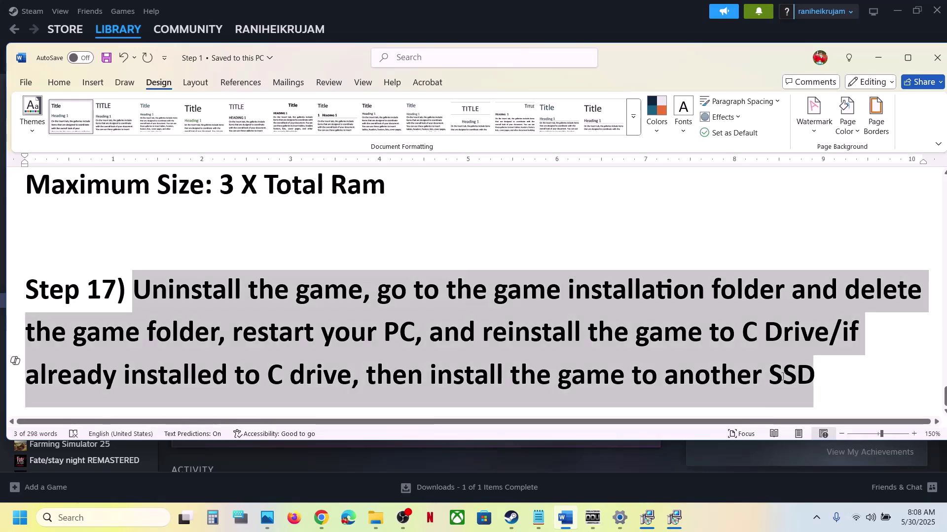
{"action": "left_click", "coordinate": [516, 29]}
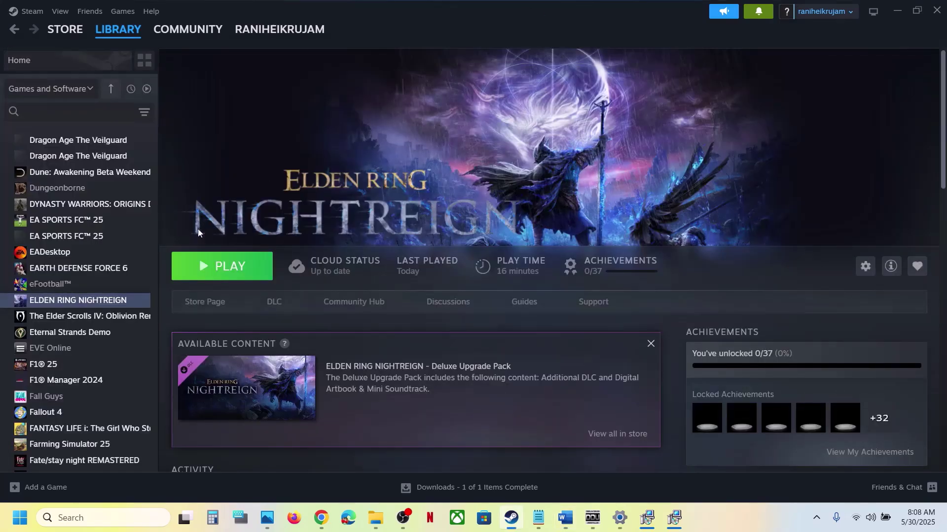
{"action": "right_click", "coordinate": [116, 300]}
{"action": "mouse_move", "coordinate": [147, 374]}
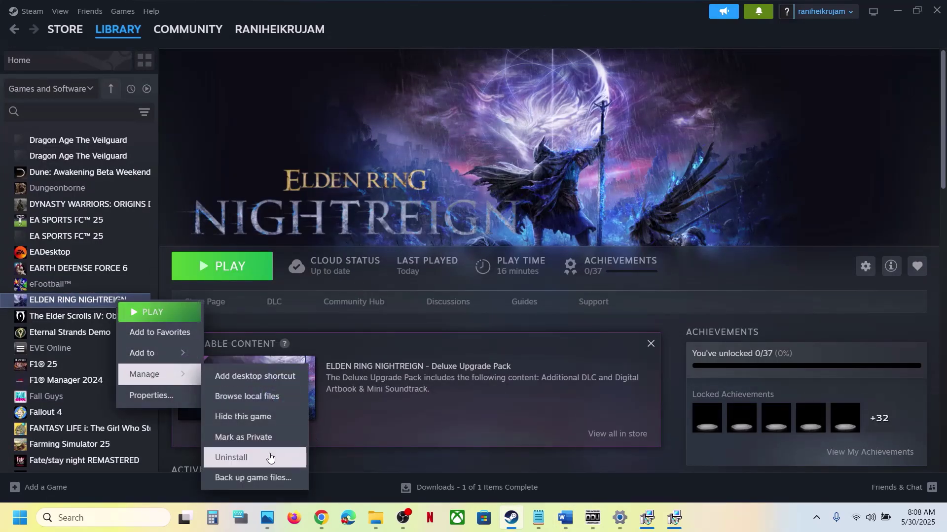
In the Word document, highlight Step 17's advice on reinstalling to C Drive and on using another SSD, and return to Steam
{"action": "left_click", "coordinate": [567, 519]}
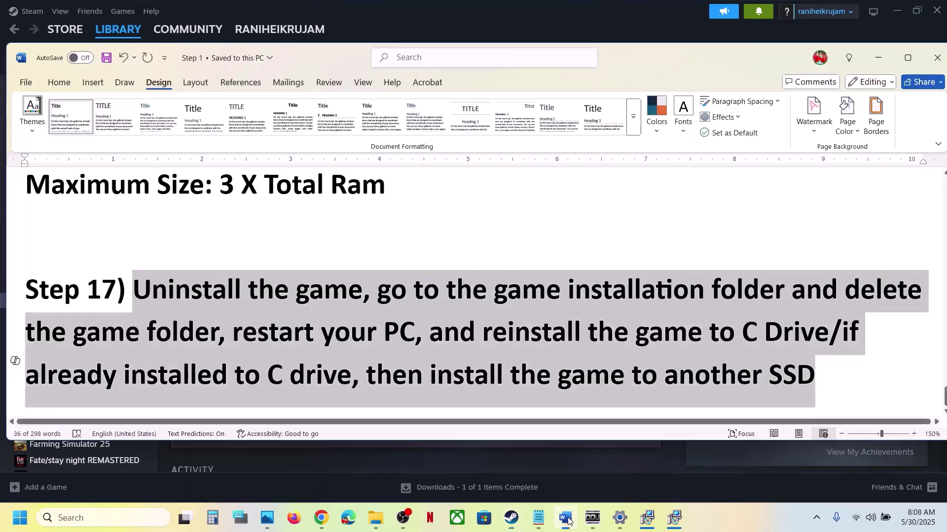
{"action": "left_click", "coordinate": [533, 332]}
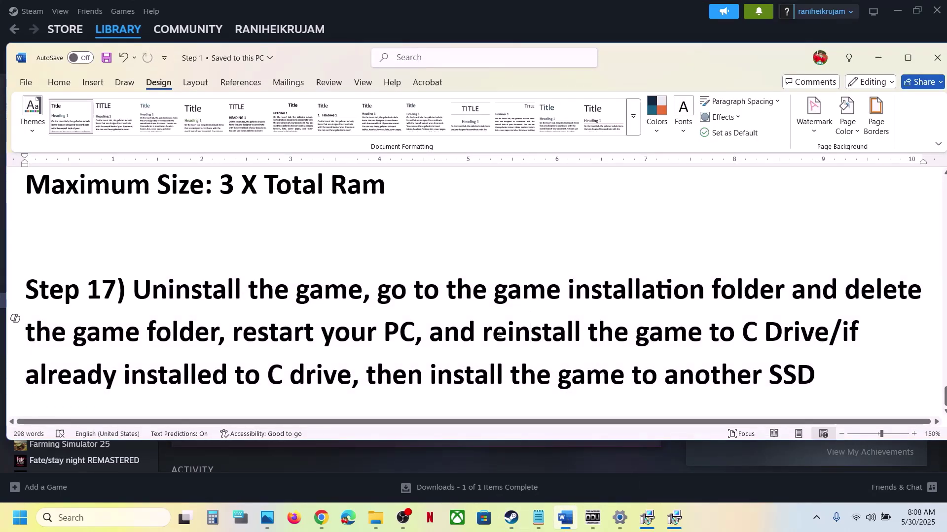
{"action": "left_click_drag", "start_coordinate": [510, 331], "coordinate": [828, 333]}
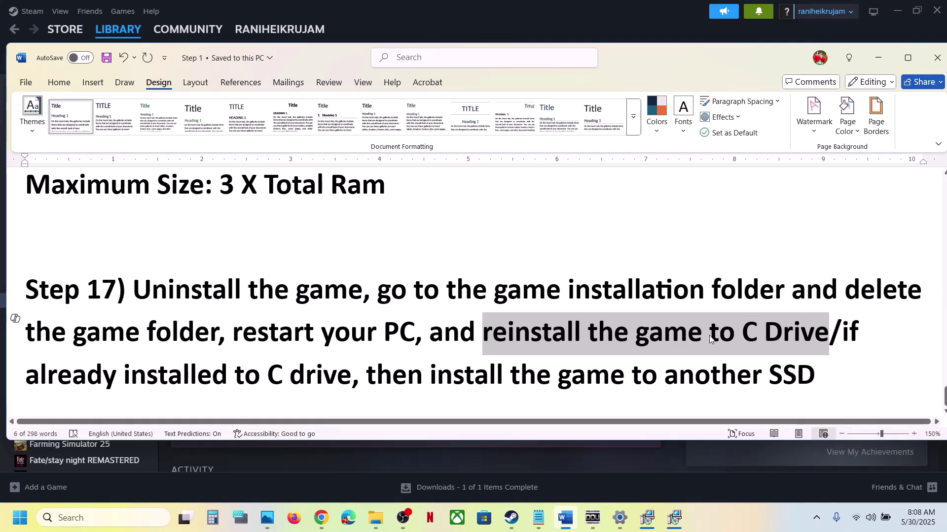
{"action": "left_click_drag", "start_coordinate": [843, 335], "coordinate": [796, 377]}
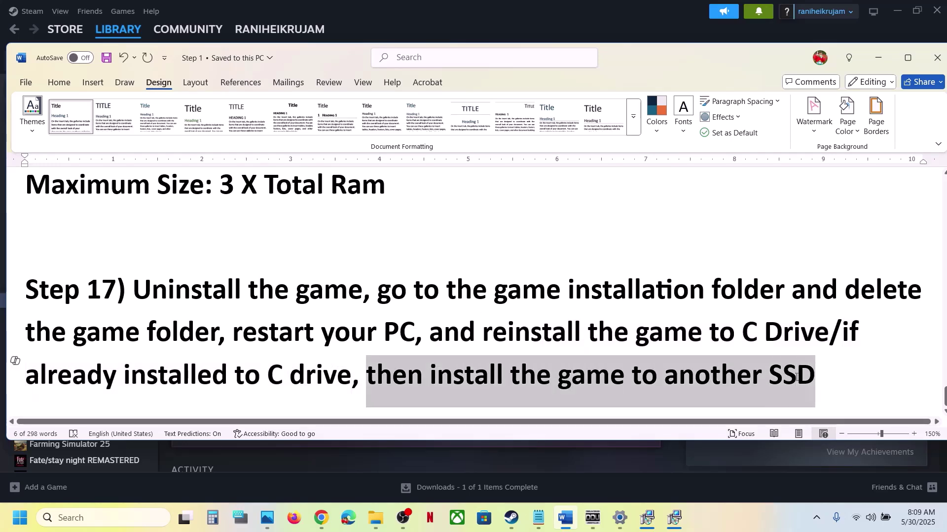
{"action": "left_click", "coordinate": [498, 7]}
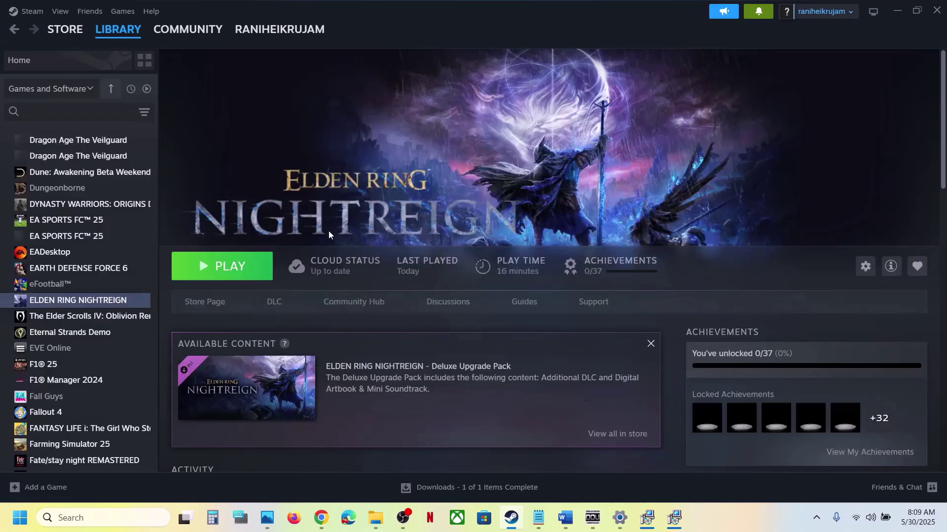